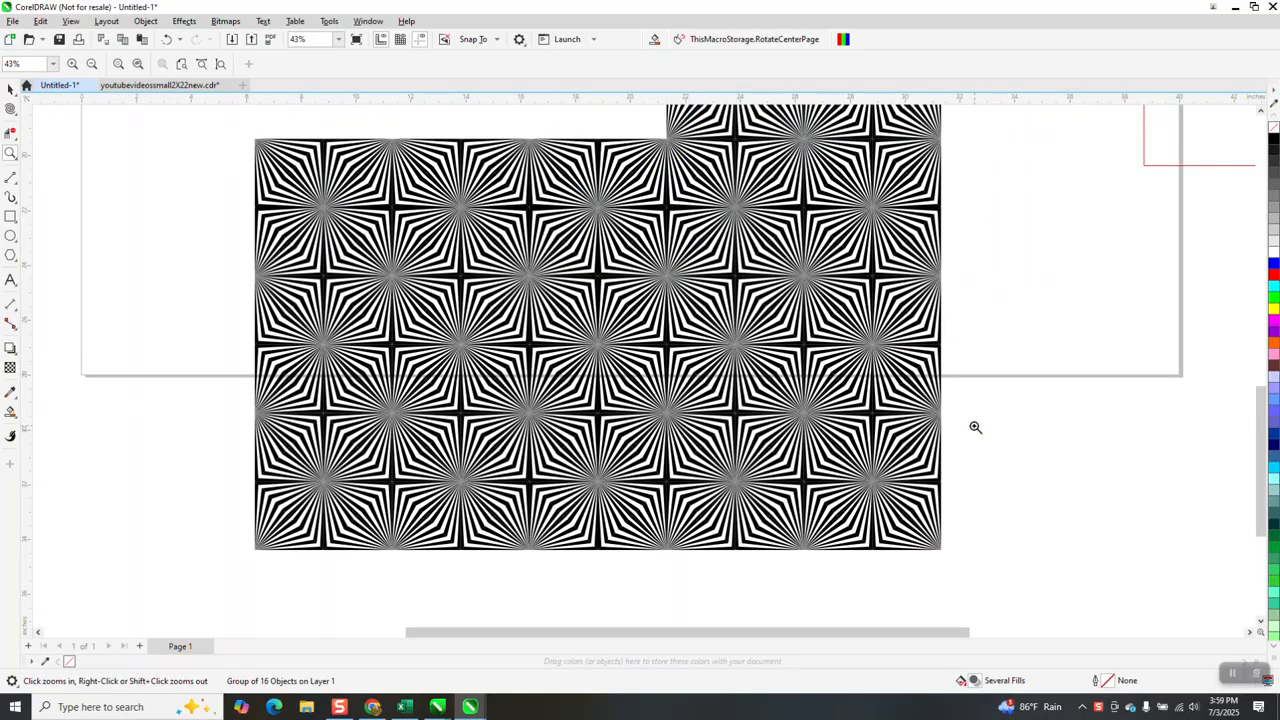
Twirl the duplicate striped square beside the original around its centre with the Twirl tool
drag(426, 308, 654, 406)
click(10, 89)
click(766, 283)
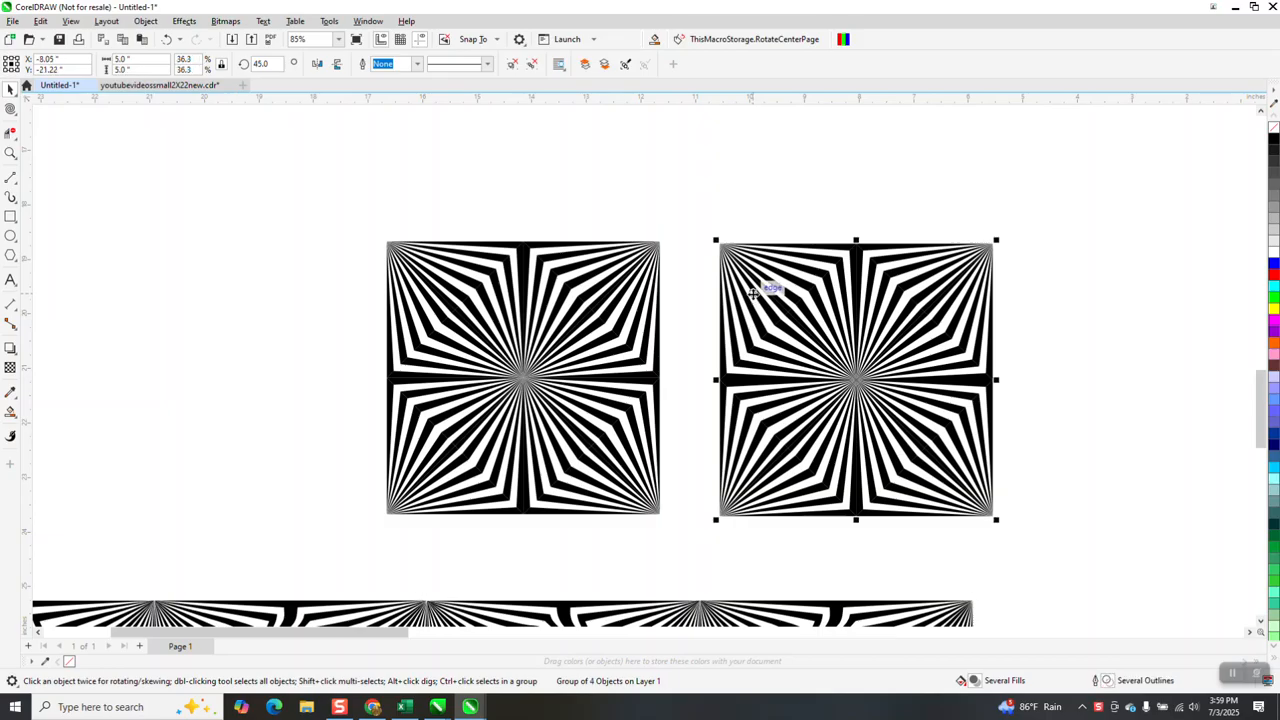
click(12, 110)
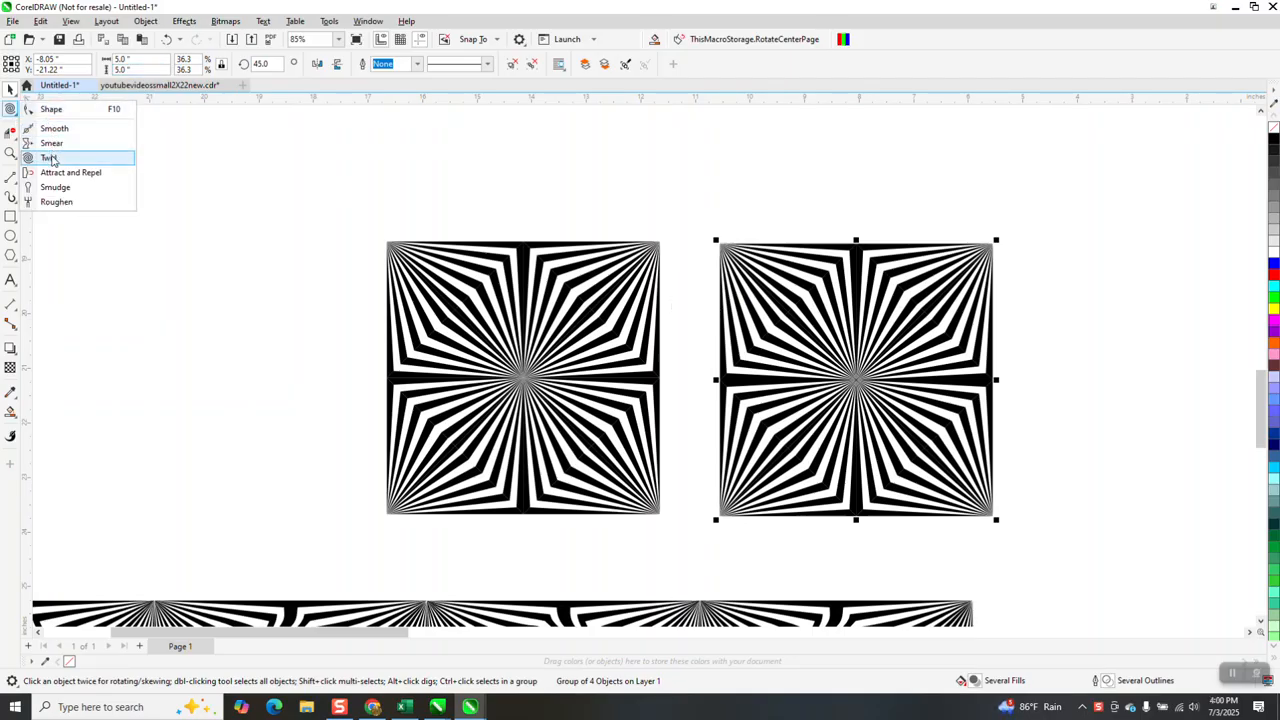
click(48, 157)
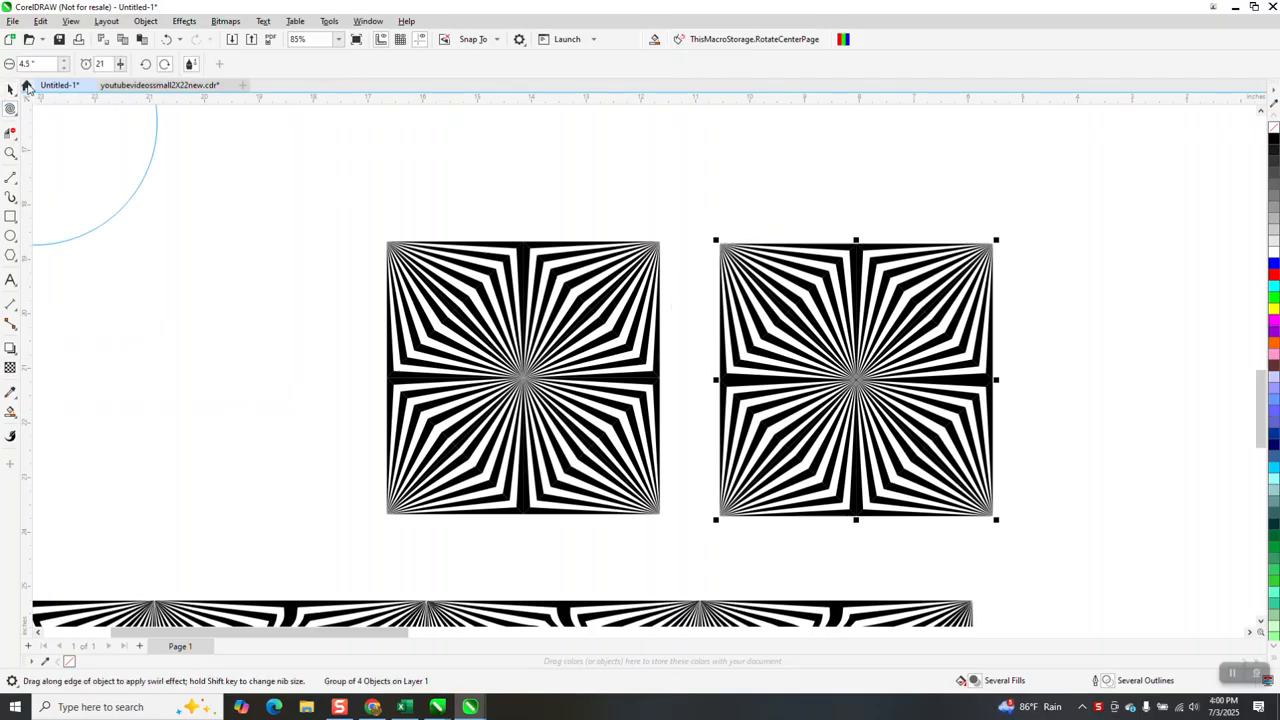
click(857, 379)
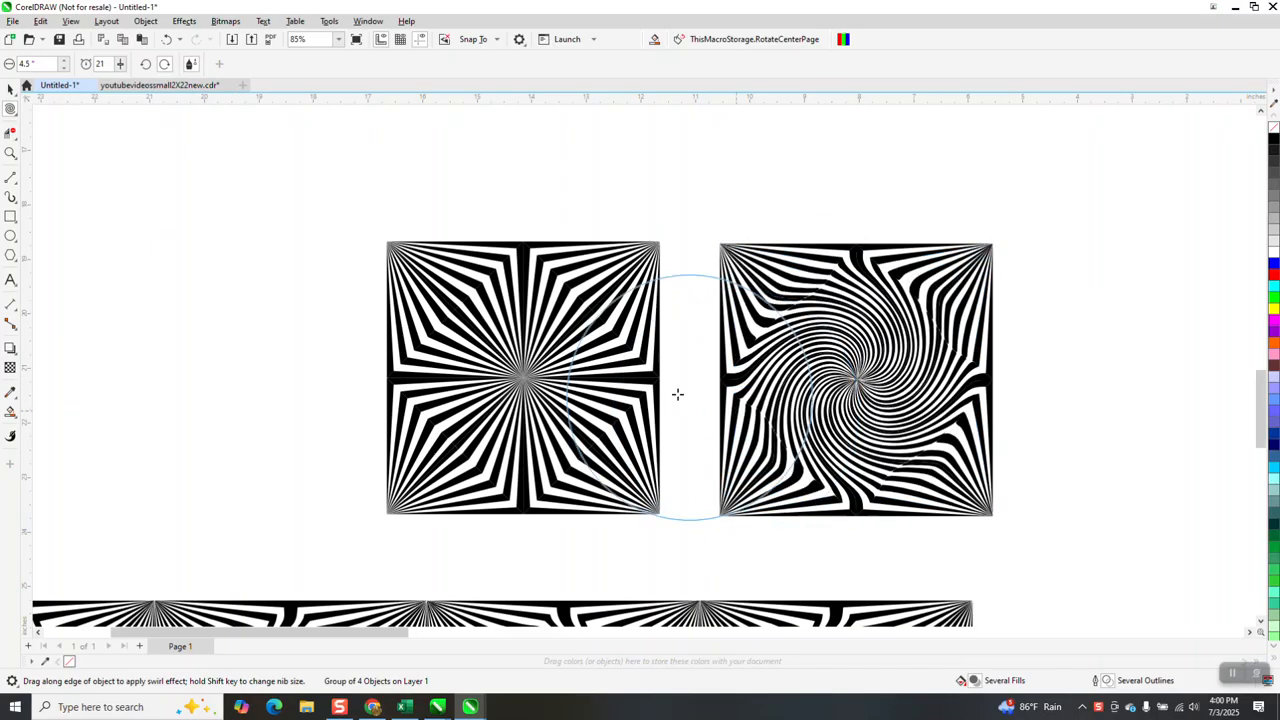
Examine the stripe edges and joins in the upper part of the twirled square up close
click(10, 152)
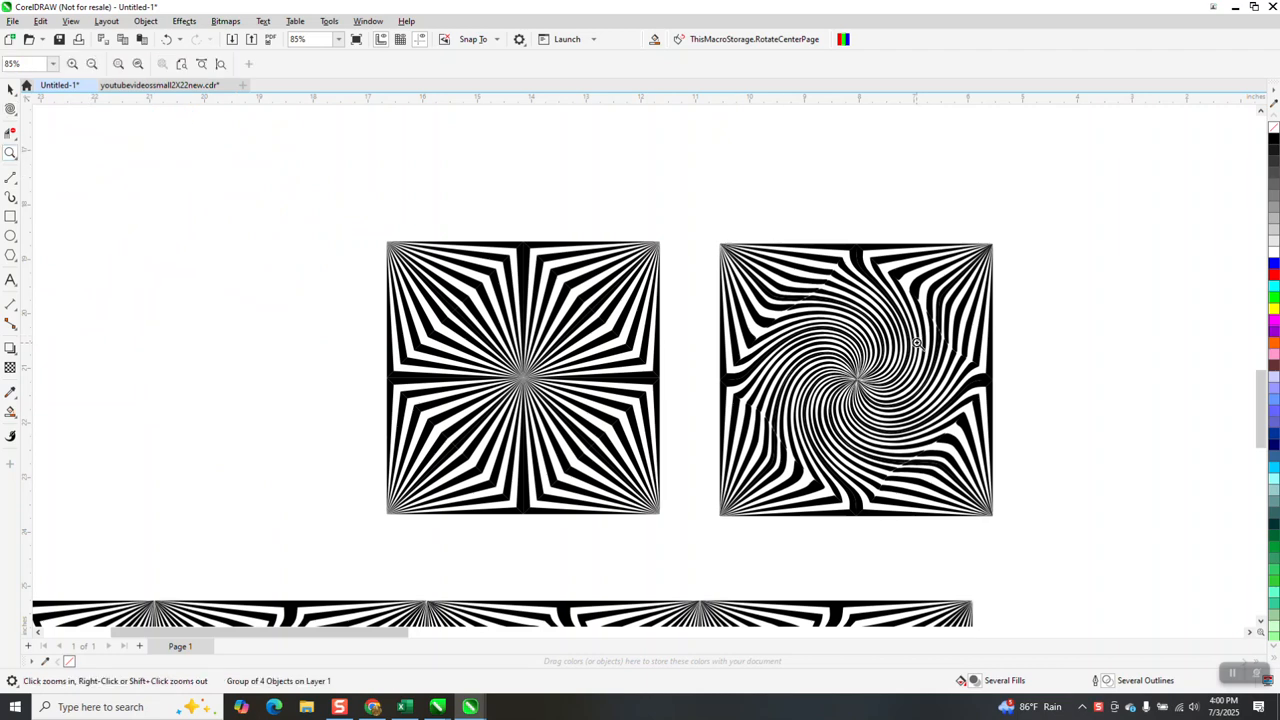
drag(751, 262, 919, 351)
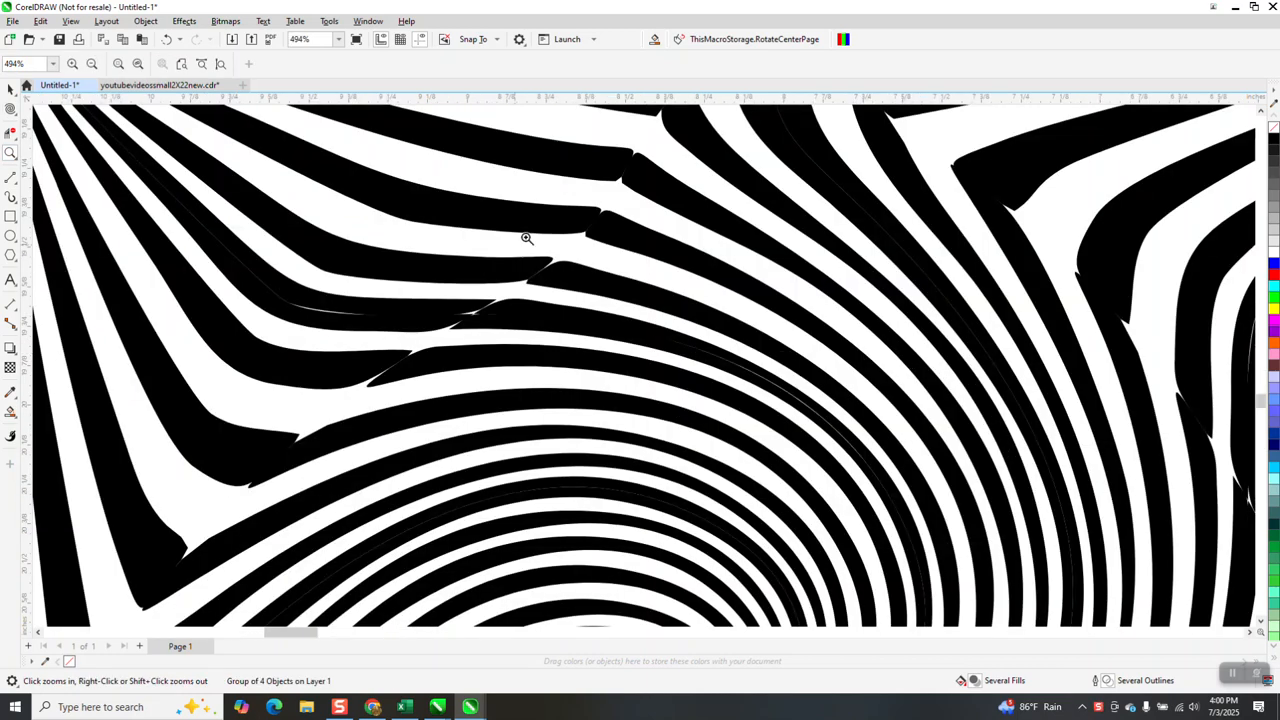
scroll(455, 362, down, 1)
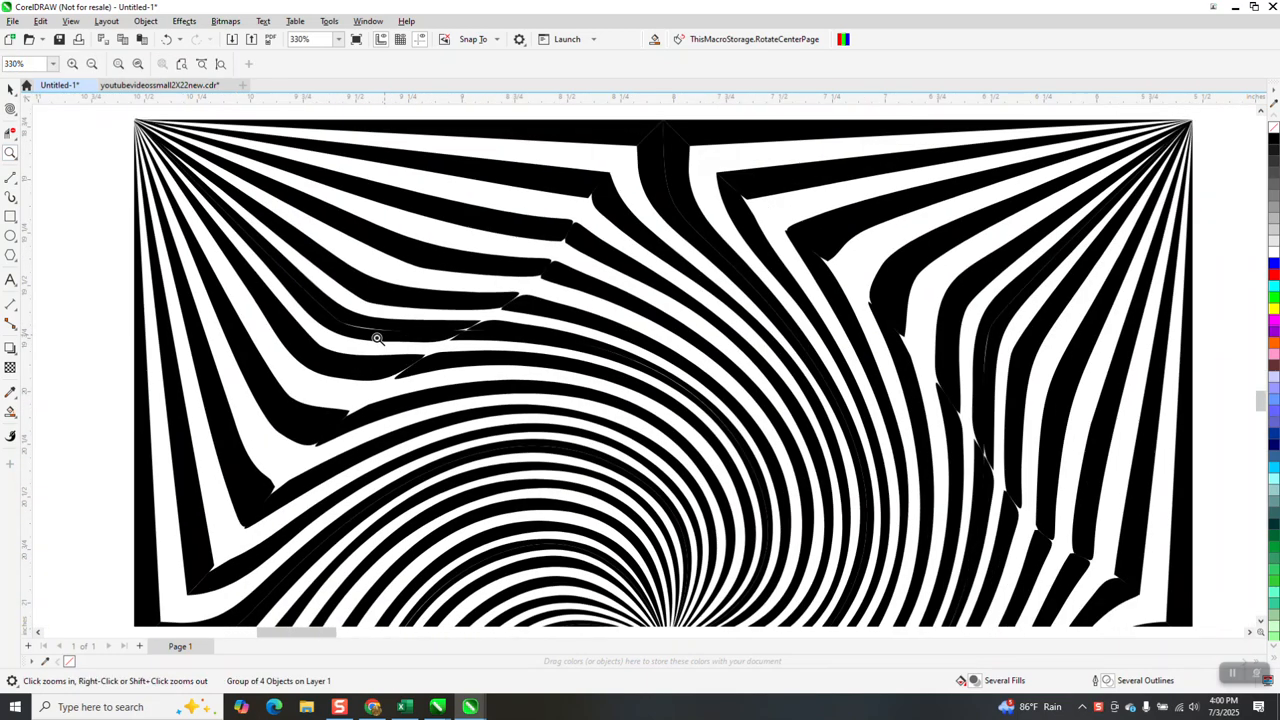
scroll(493, 350, down, 1)
scroll(676, 290, down, 1)
drag(692, 278, 797, 370)
scroll(678, 302, down, 1)
scroll(725, 302, down, 1)
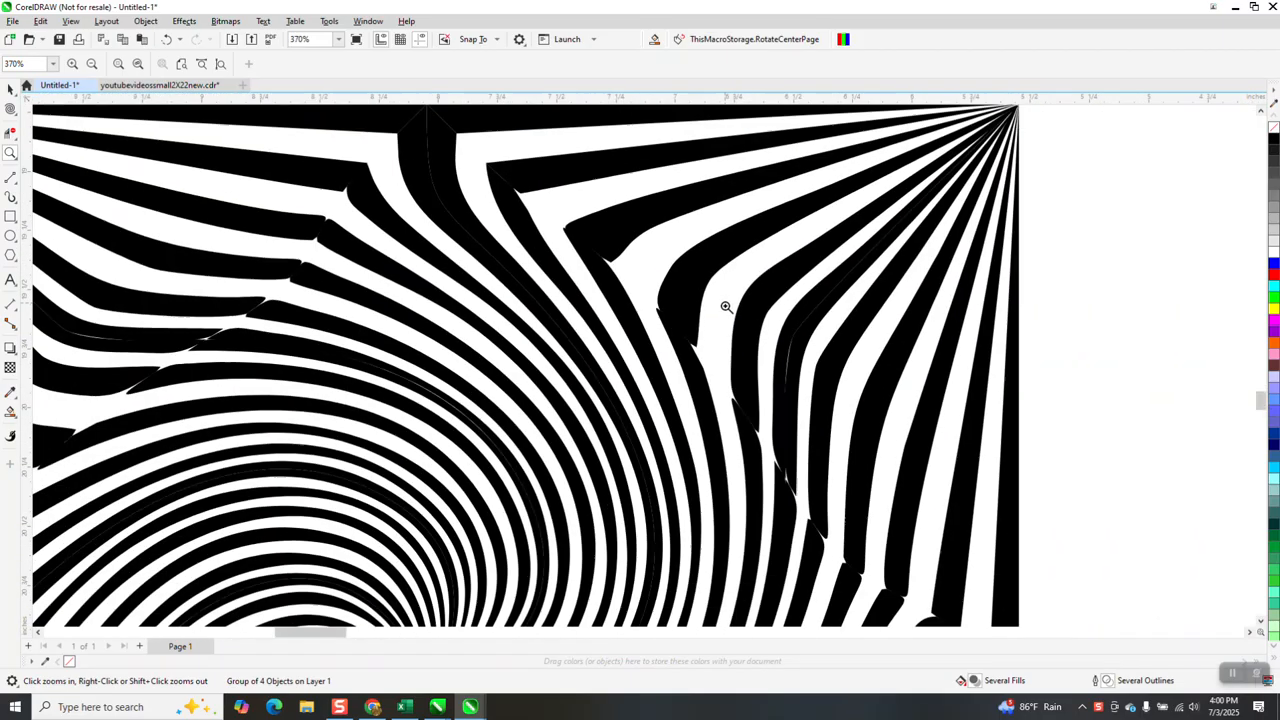
scroll(770, 322, down, 4)
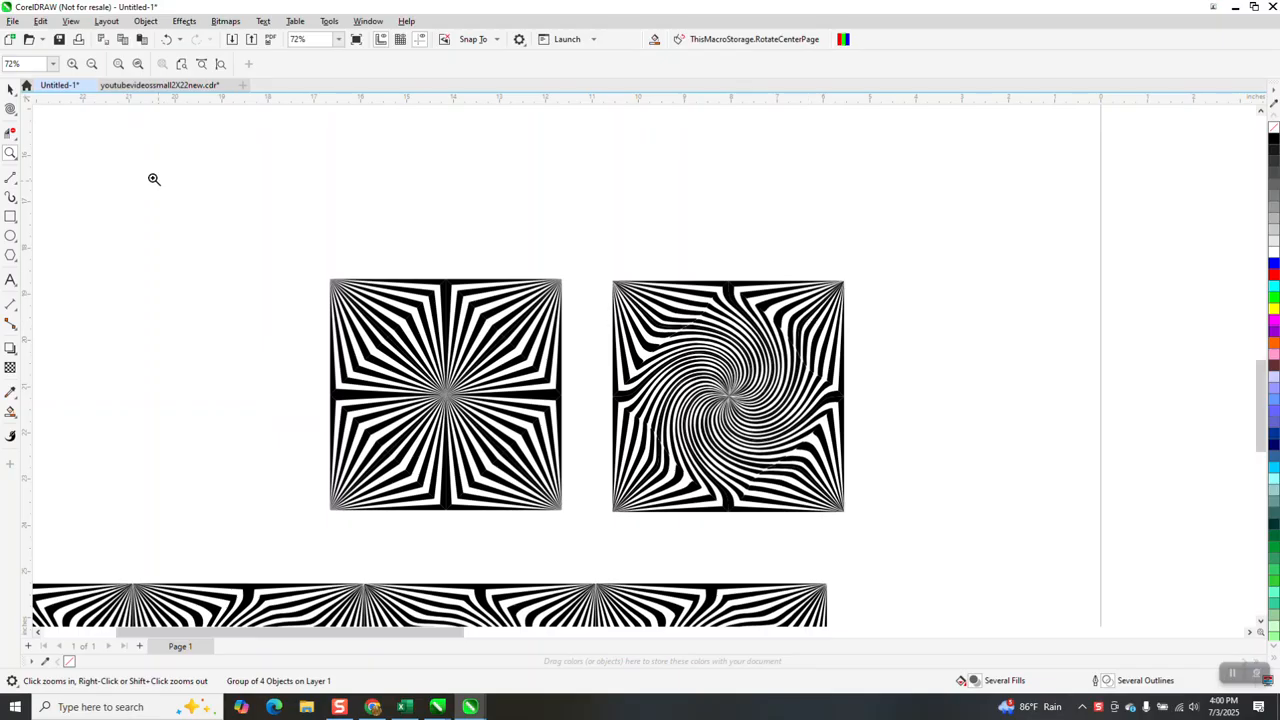
Move the twirled square up and to the right, well clear of the original striped square
key(space)
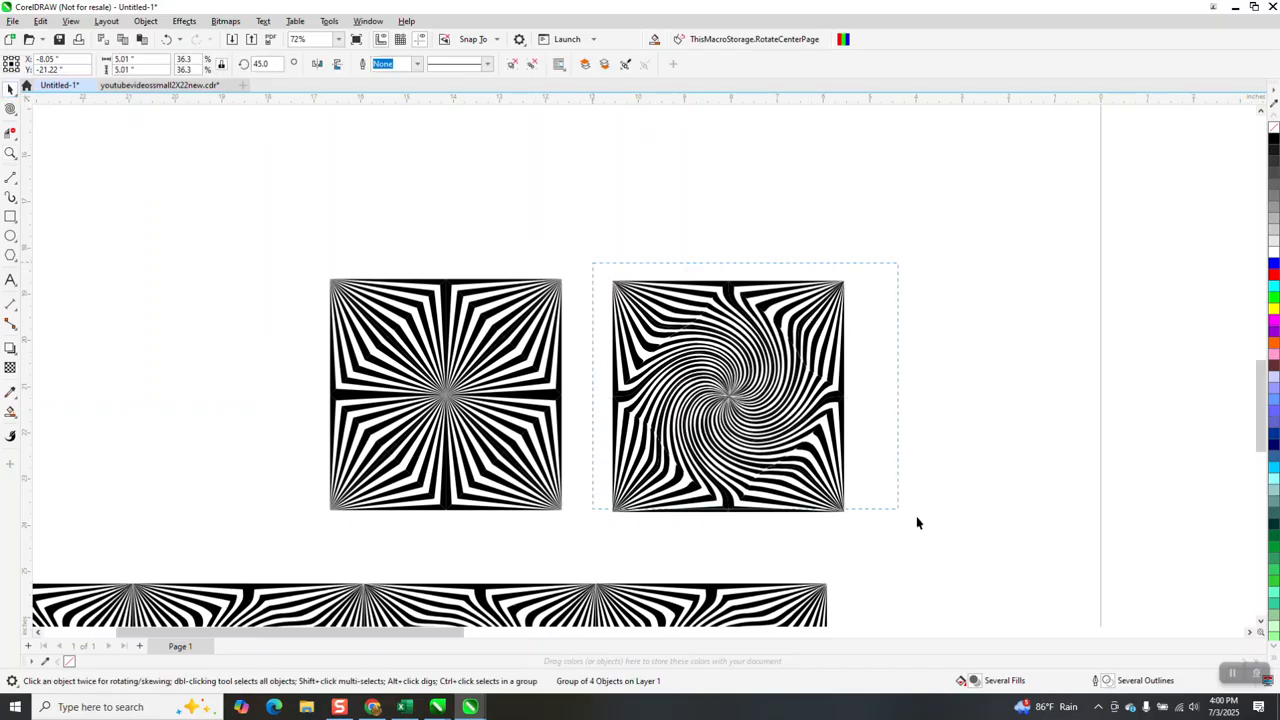
drag(696, 402, 1022, 270)
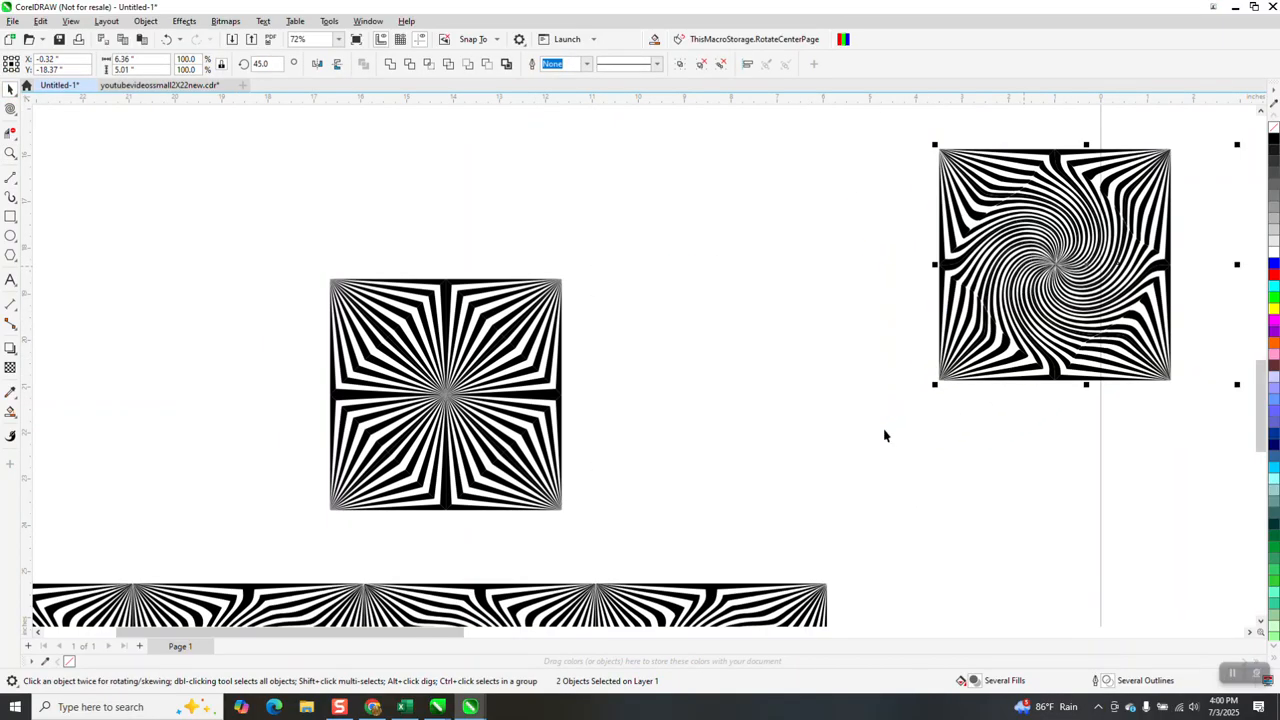
scroll(956, 418, down, 2)
click(1097, 371)
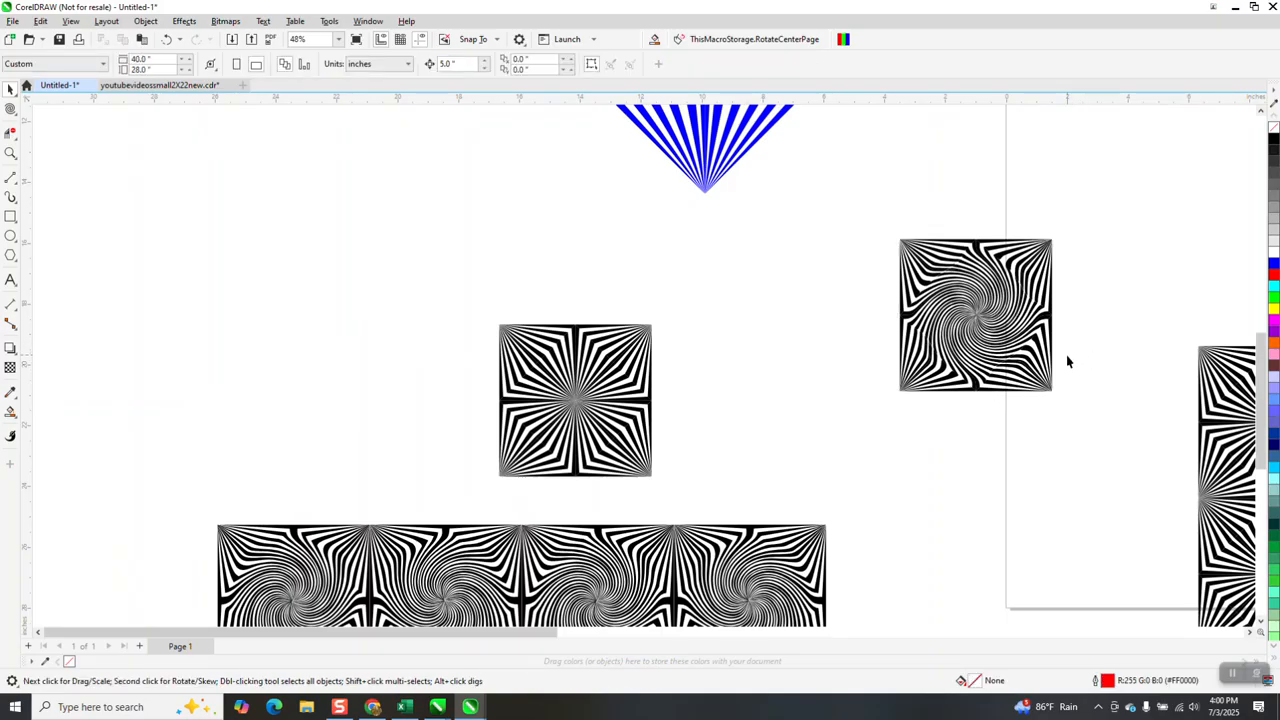
click(1059, 388)
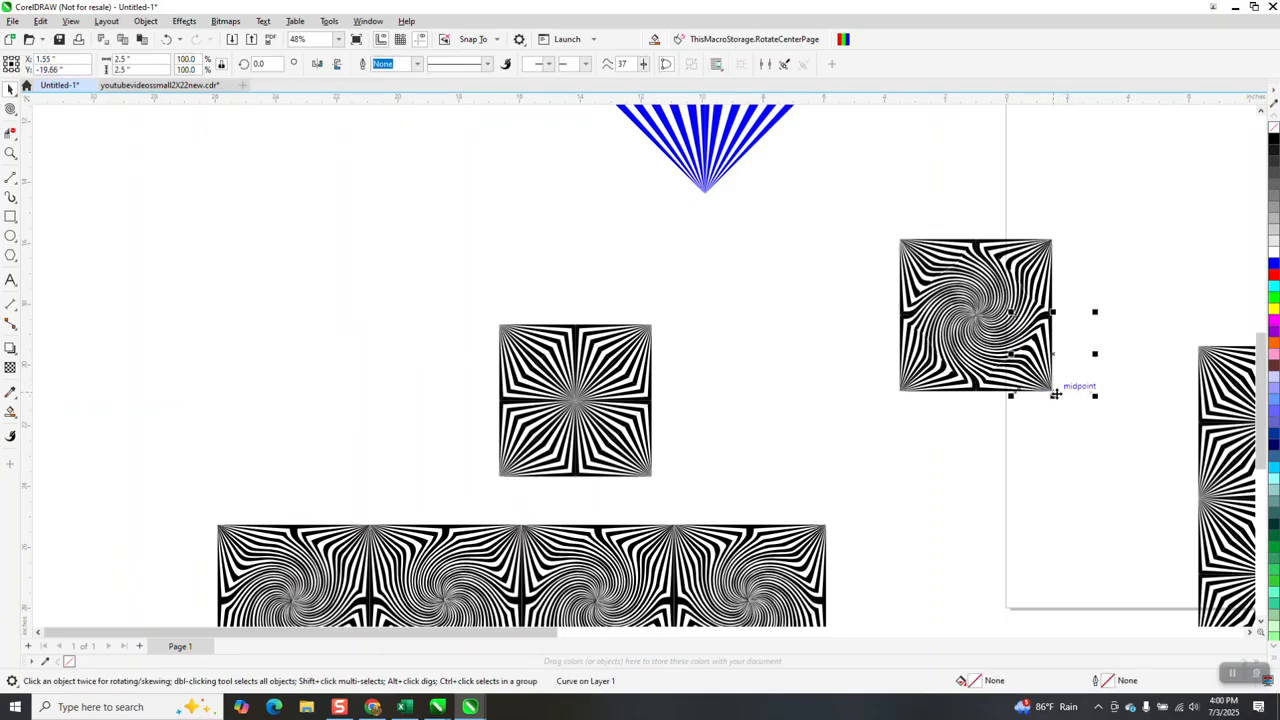
click(1071, 402)
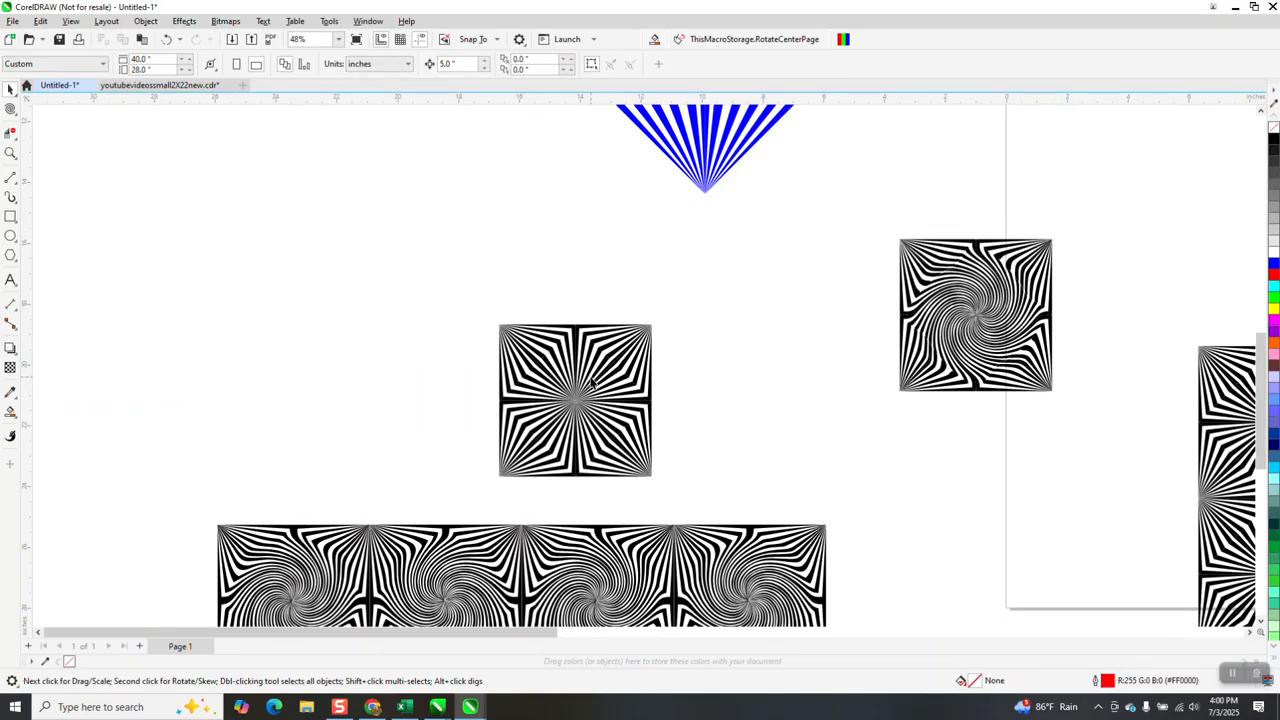
Remove the fill from the original striped square and give its pieces a black hairline outline
click(590, 393)
click(499, 258)
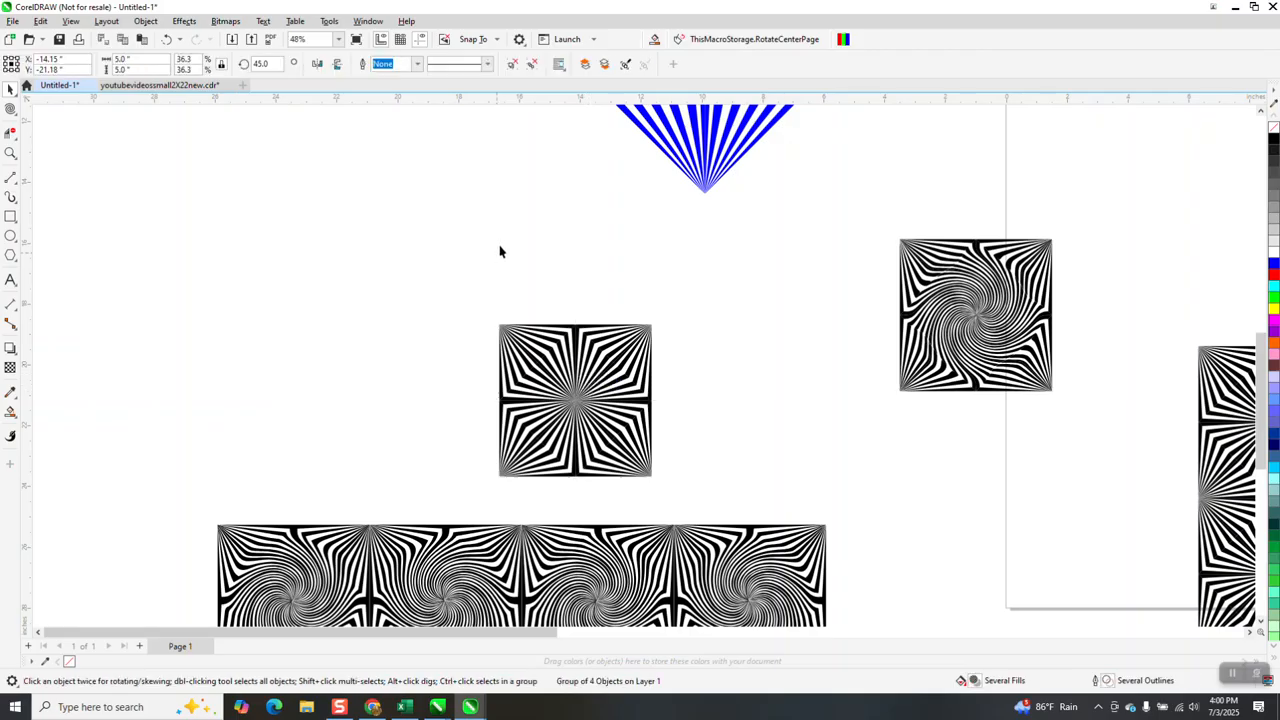
click(447, 63)
text(6)
drag(474, 291, 732, 492)
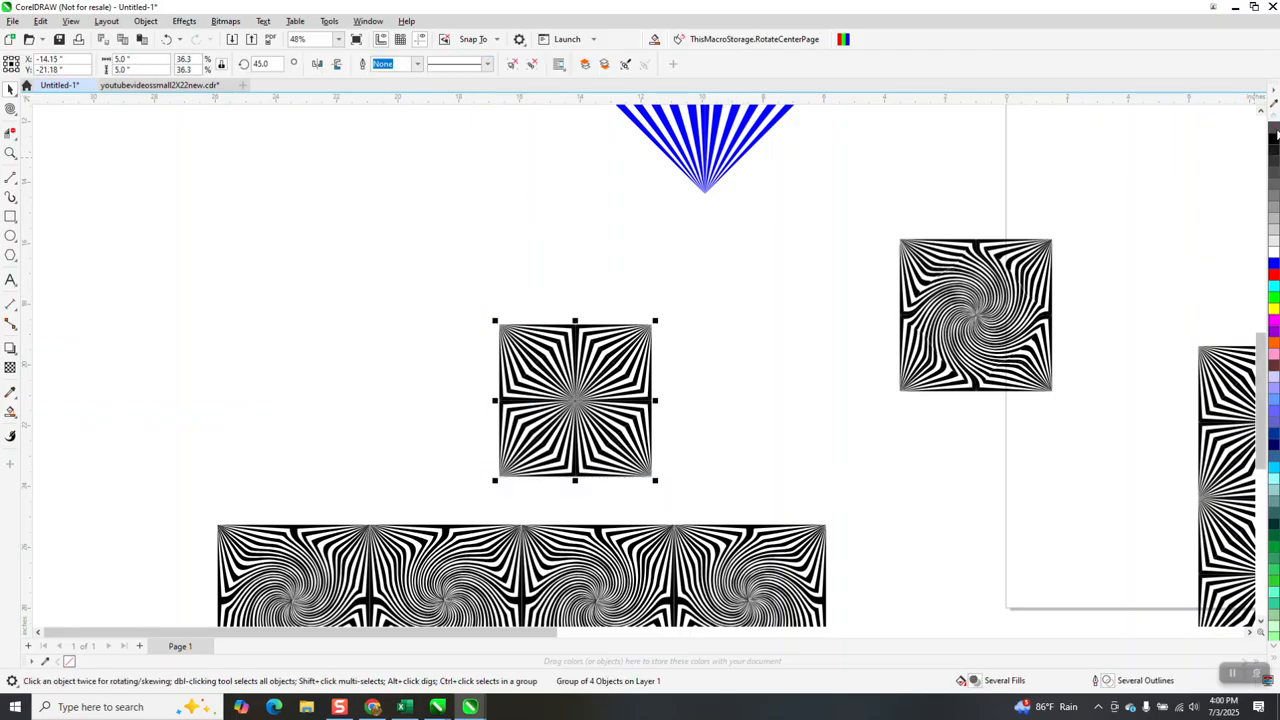
click(1274, 127)
right_click(1274, 142)
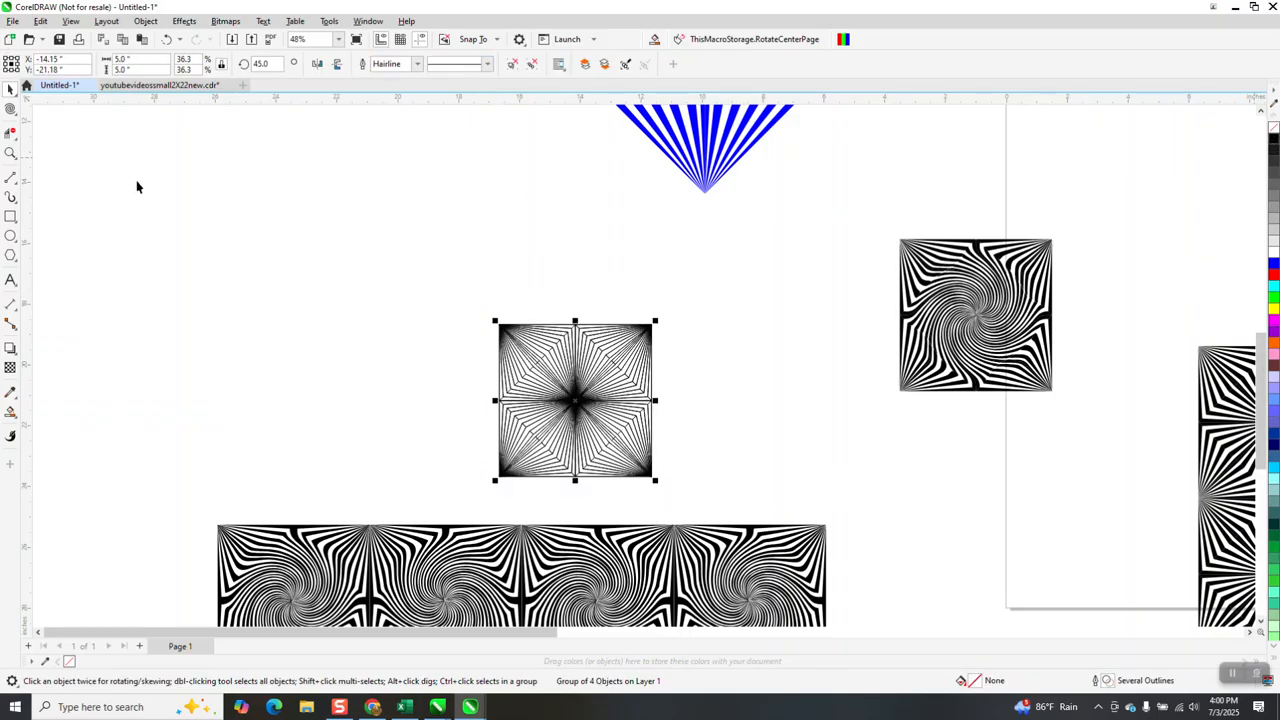
Ungroup the outlined square completely into individual pieces
click(10, 153)
drag(480, 316, 663, 471)
scroll(491, 343, down, 3)
click(11, 90)
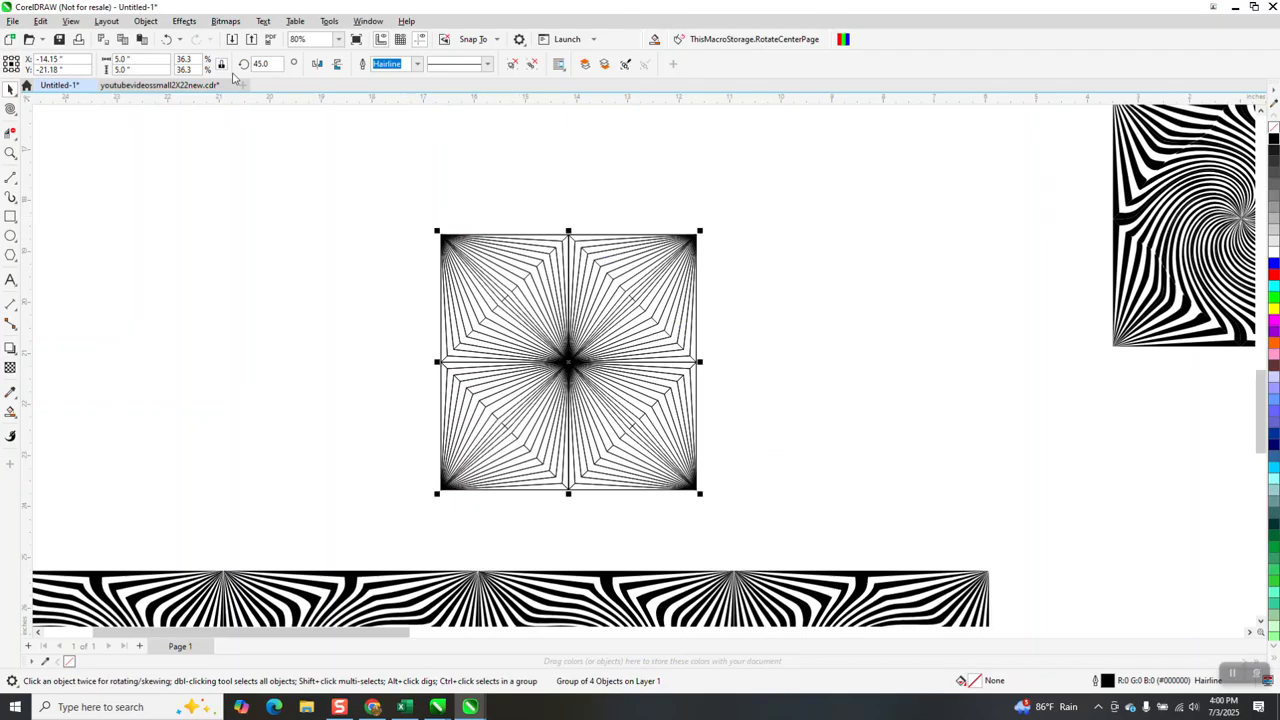
click(145, 21)
mouse_move(172, 252)
click(352, 294)
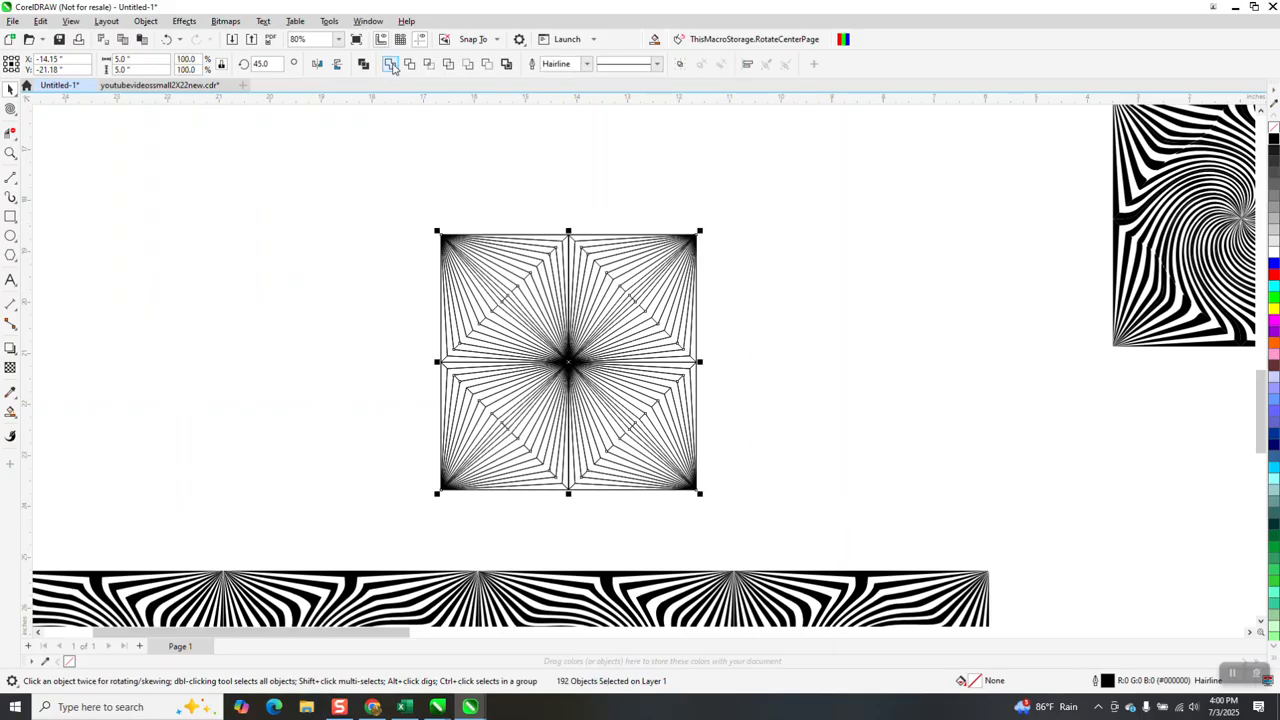
Weld all the ungrouped pieces of the square into one curve and inspect the resulting lines
click(391, 64)
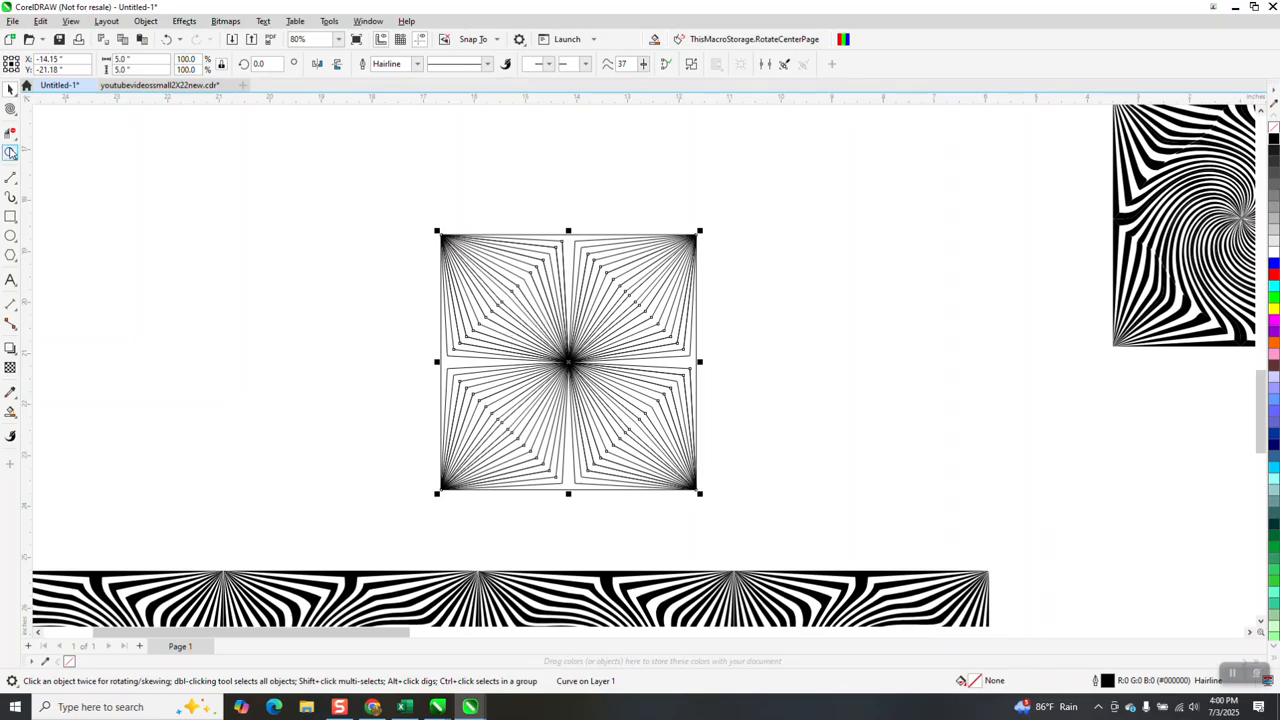
click(10, 153)
drag(662, 329, 703, 373)
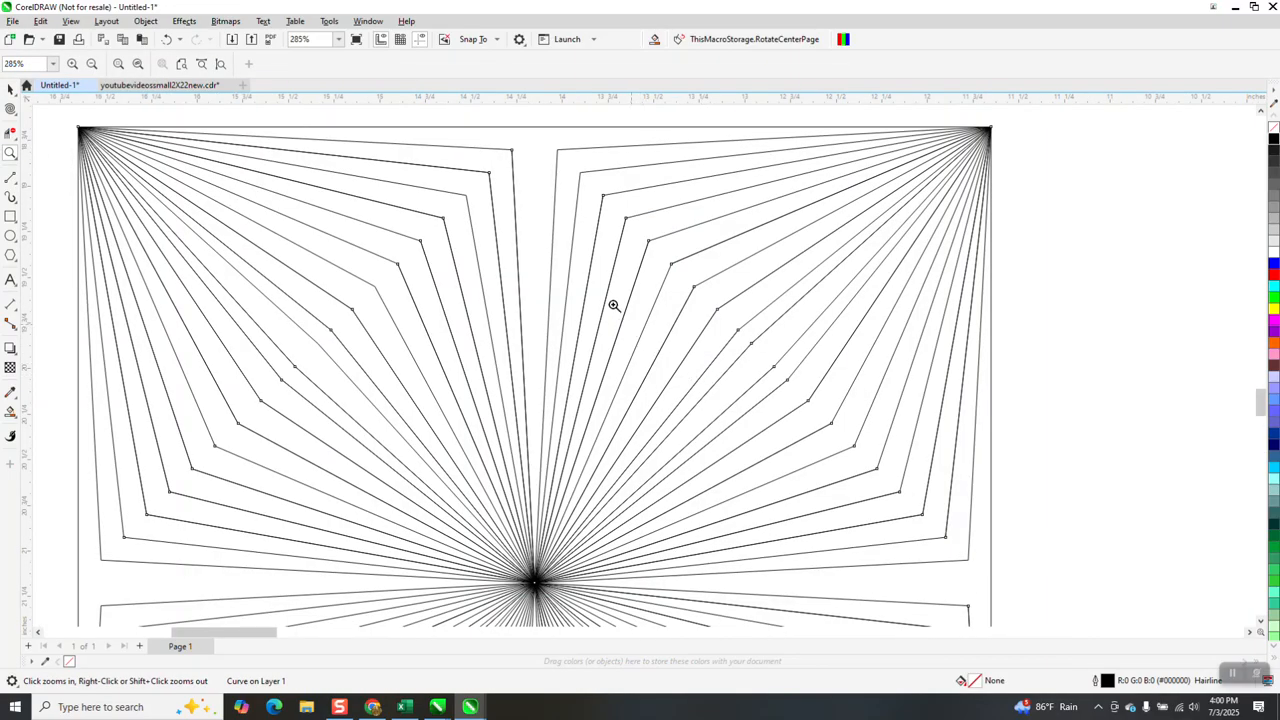
scroll(617, 309, down, 1)
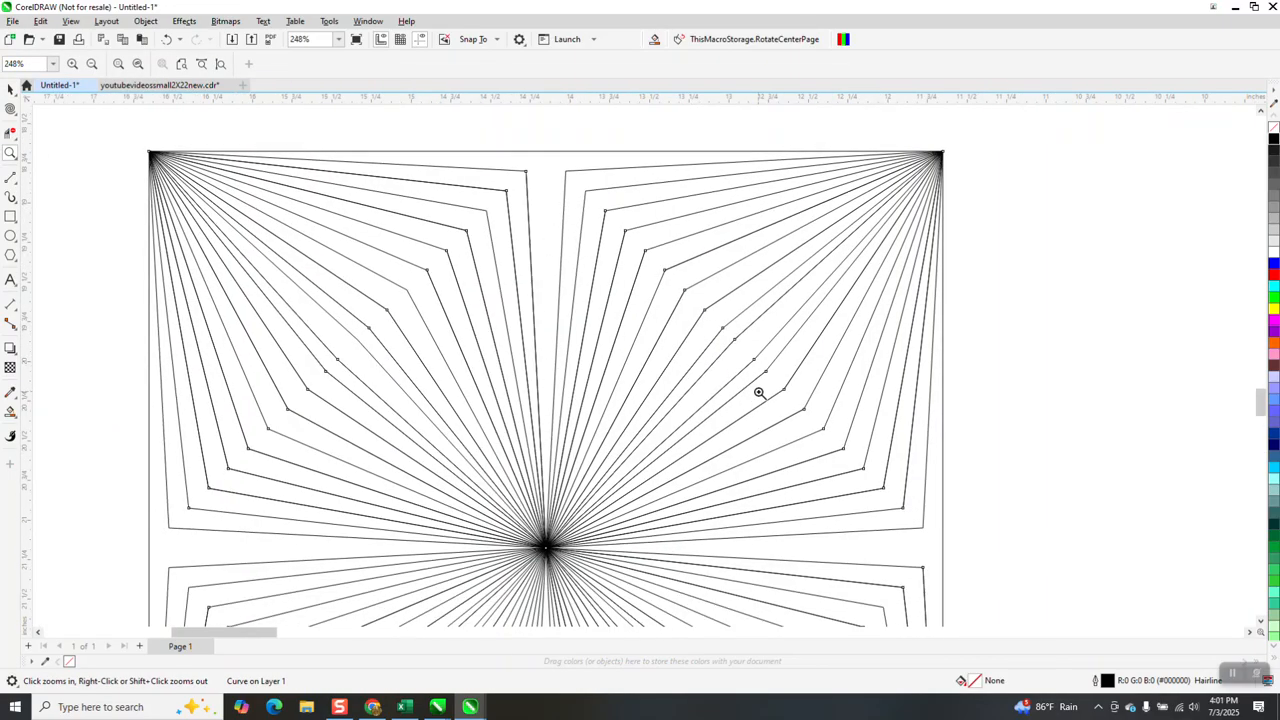
scroll(560, 290, down, 2)
scroll(530, 272, down, 1)
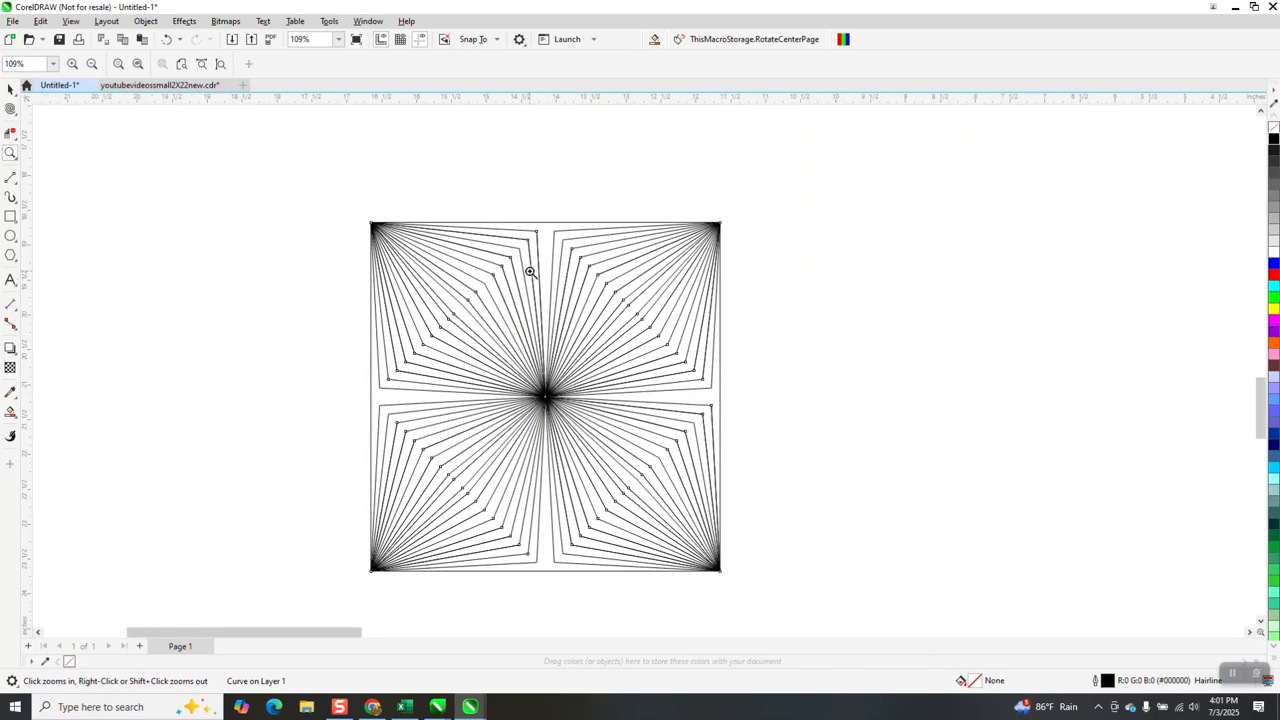
Try filling alternate stripes in the upper-right quadrant with black and no outline using Smart Fill
click(10, 411)
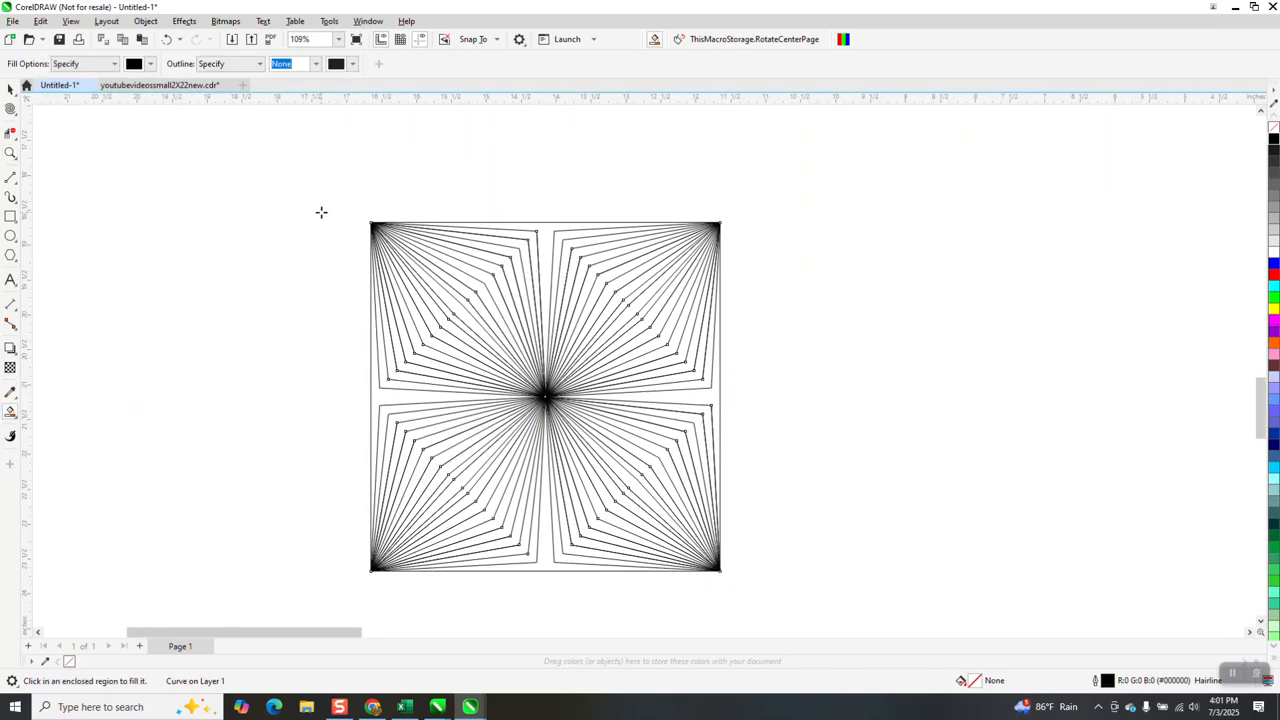
click(553, 258)
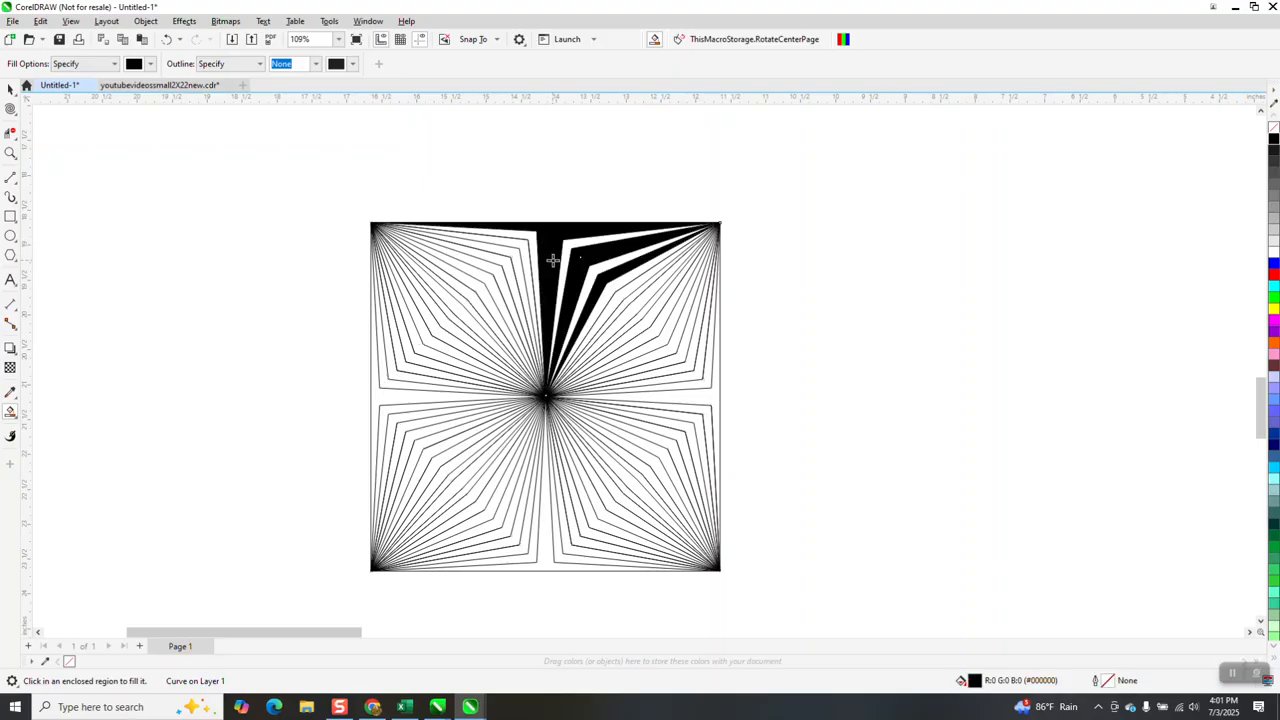
click(630, 290)
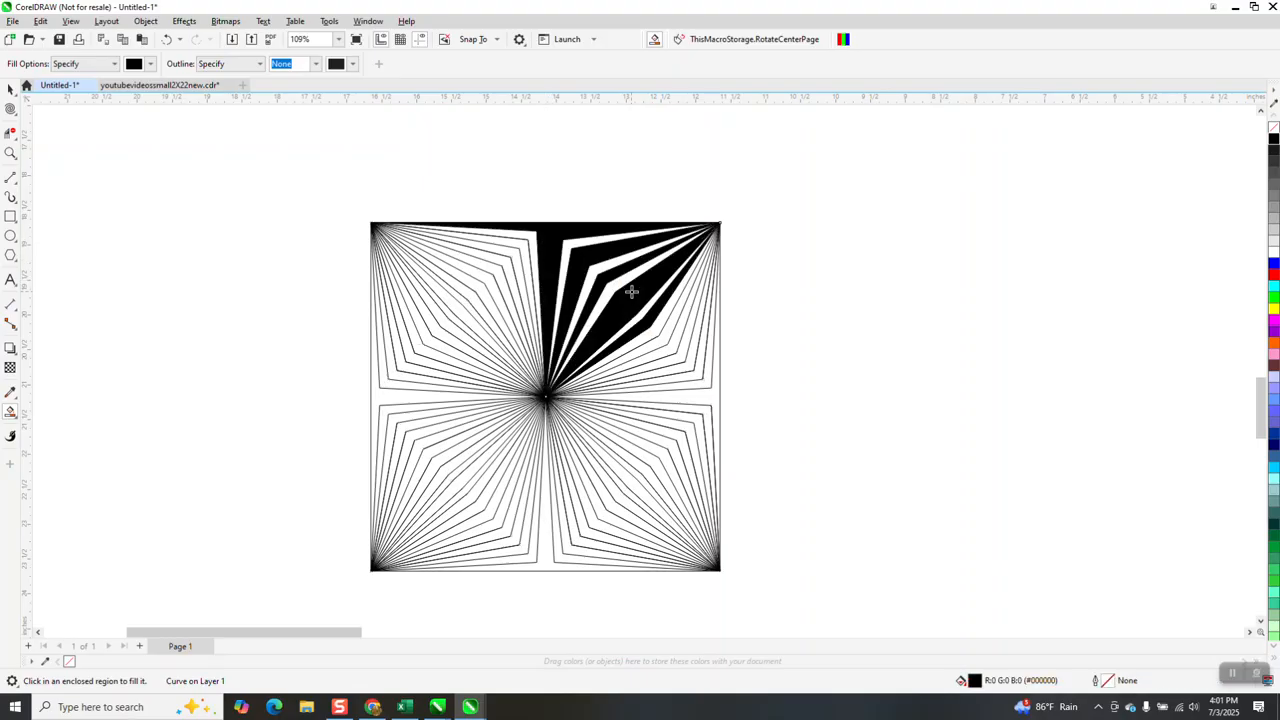
Undo the Smart Fill regions and the weld
click(168, 39)
click(168, 39)
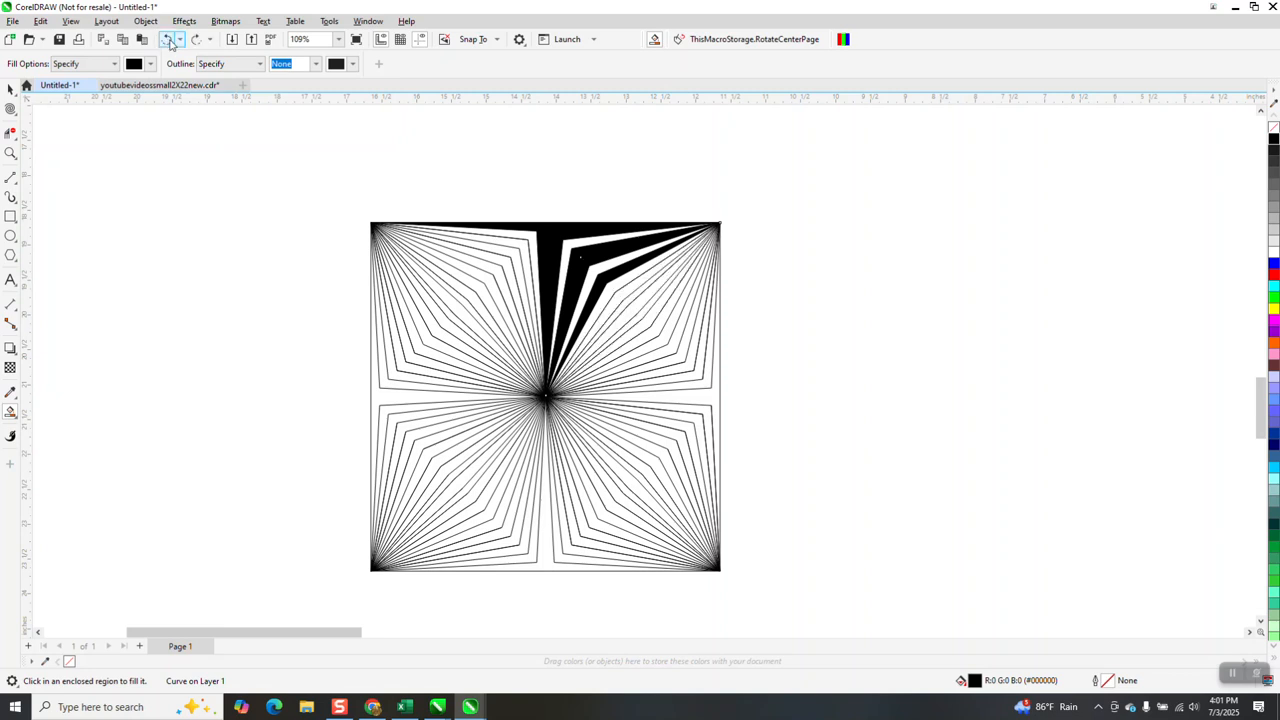
click(168, 39)
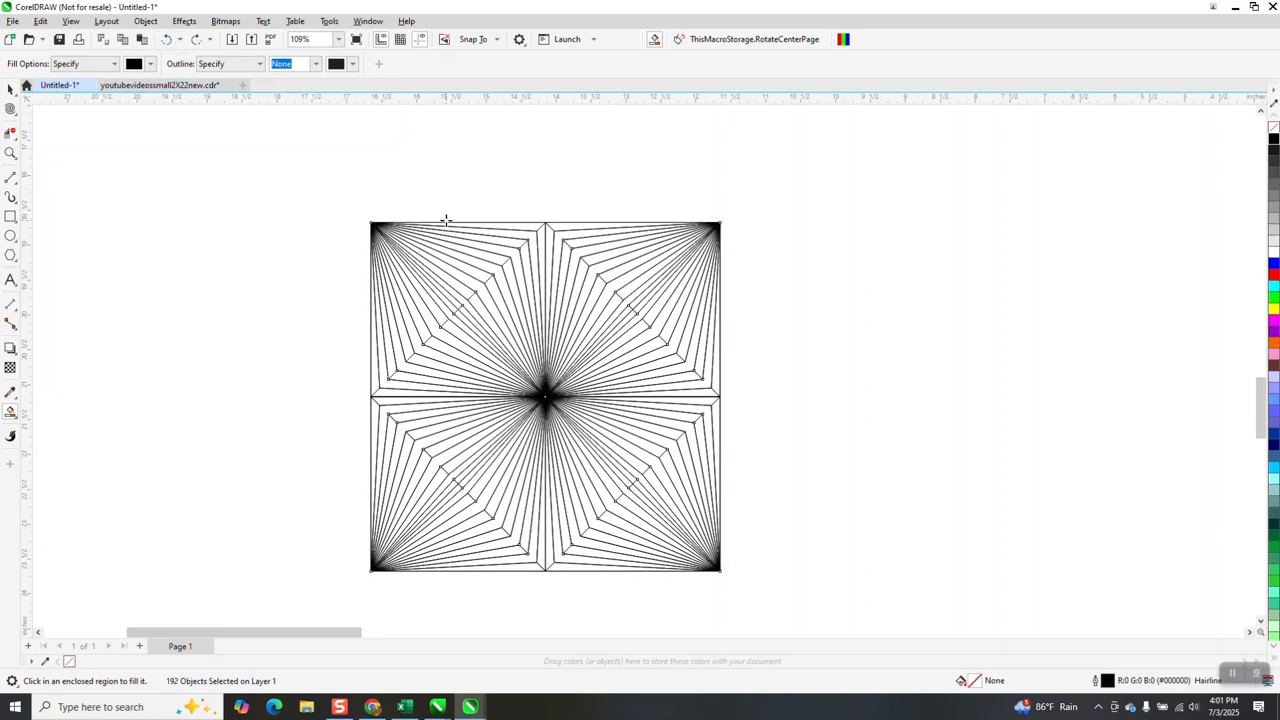
Delete the two short diagonals and the vertical centre line at the square's top middle with Virtual Segment Delete
click(10, 152)
drag(533, 219, 608, 285)
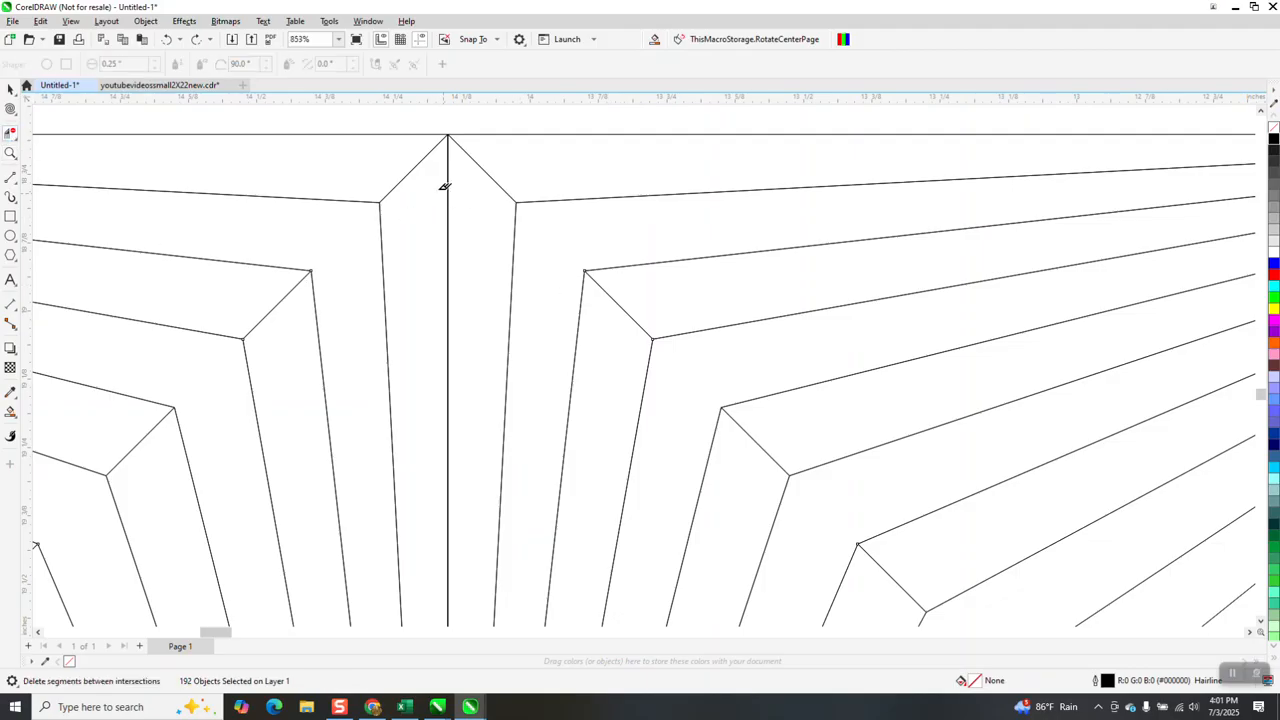
click(412, 168)
click(486, 172)
click(448, 185)
Delete the short cross segments joining the stripe corners in the upper half of the upper-right quadrant
scroll(449, 181, down, 1)
click(633, 337)
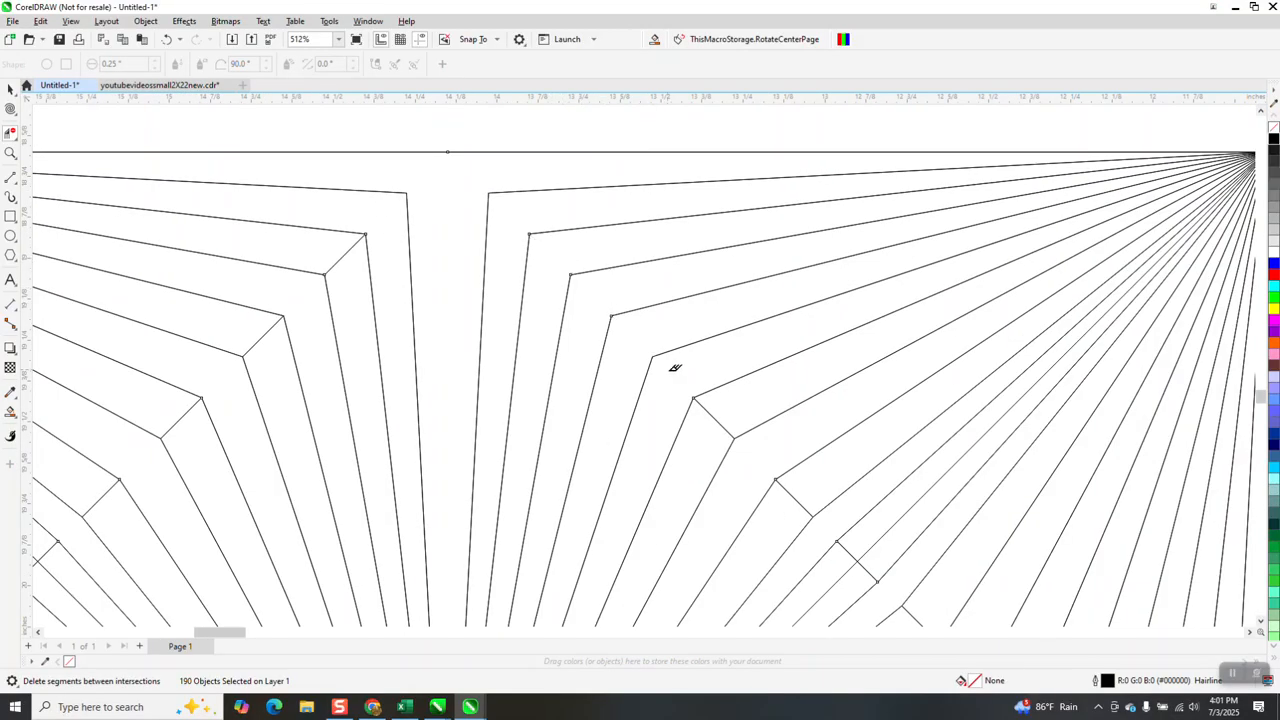
click(716, 423)
click(795, 499)
scroll(818, 476, down, 1)
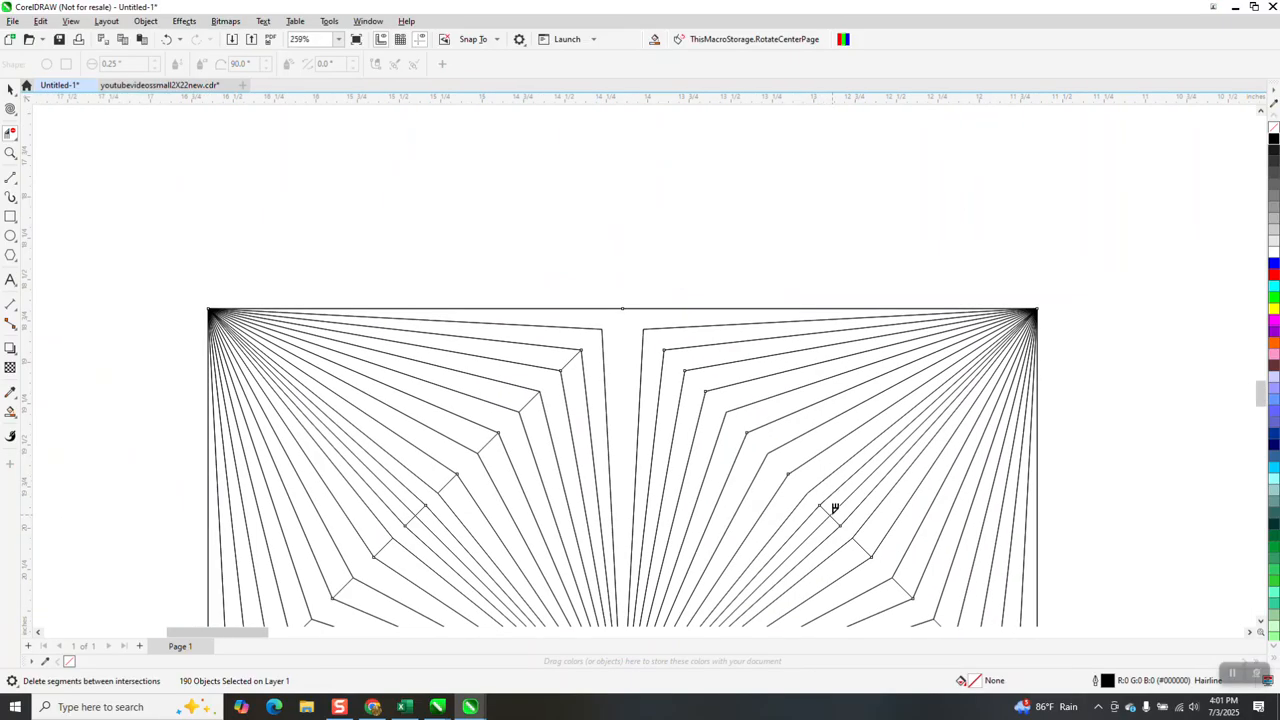
Delete the cross segments that cut the narrow stripes along the upper-right quadrant's diagonal
click(10, 153)
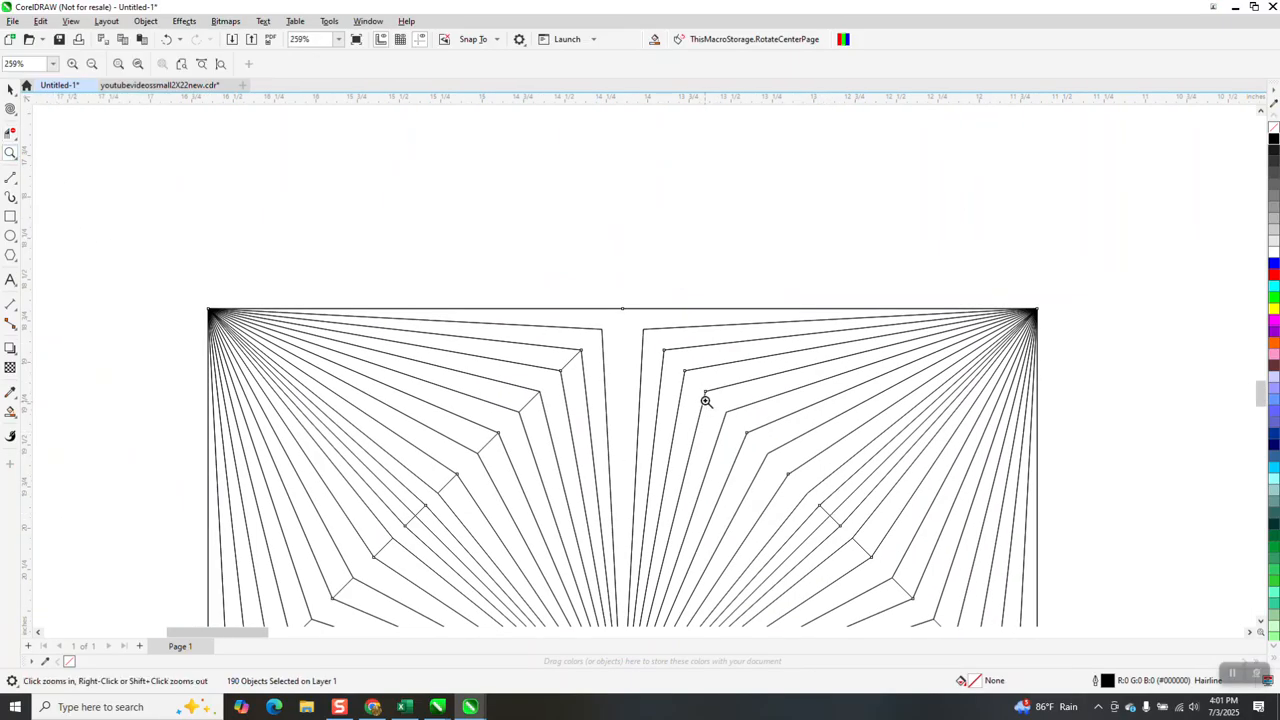
scroll(711, 369, down, 1)
drag(756, 439, 861, 545)
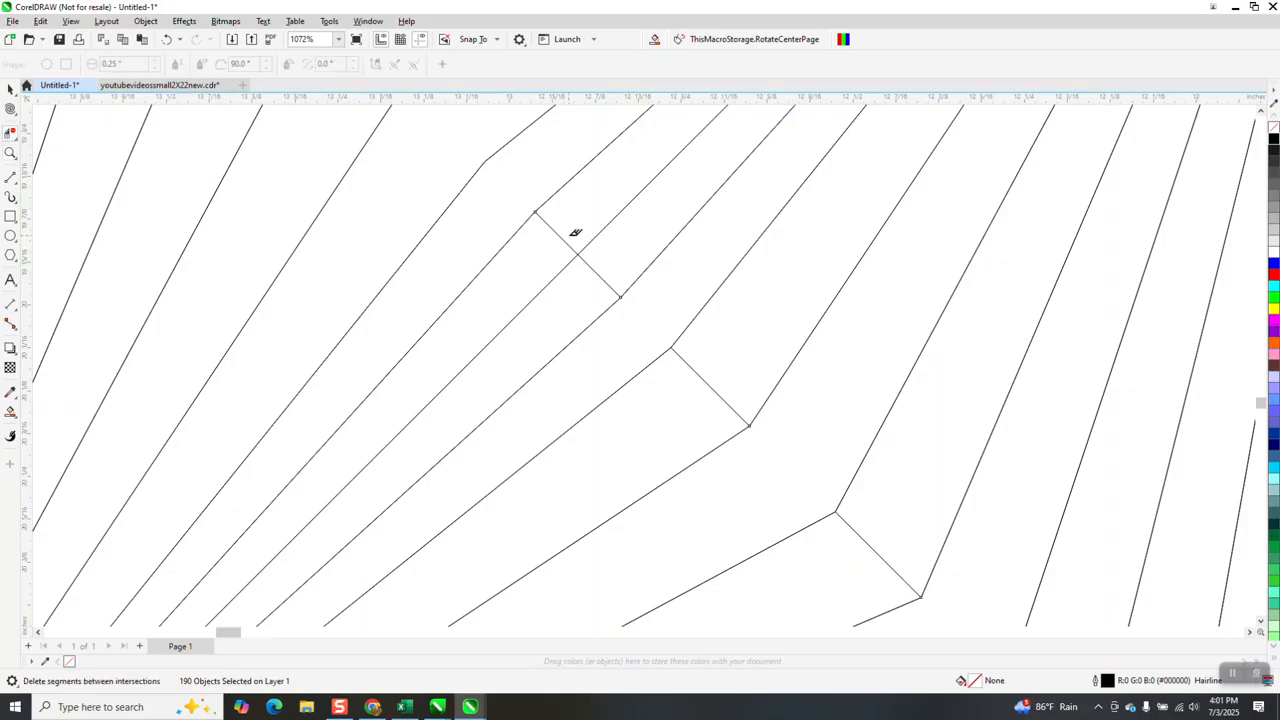
click(599, 275)
scroll(601, 272, down, 2)
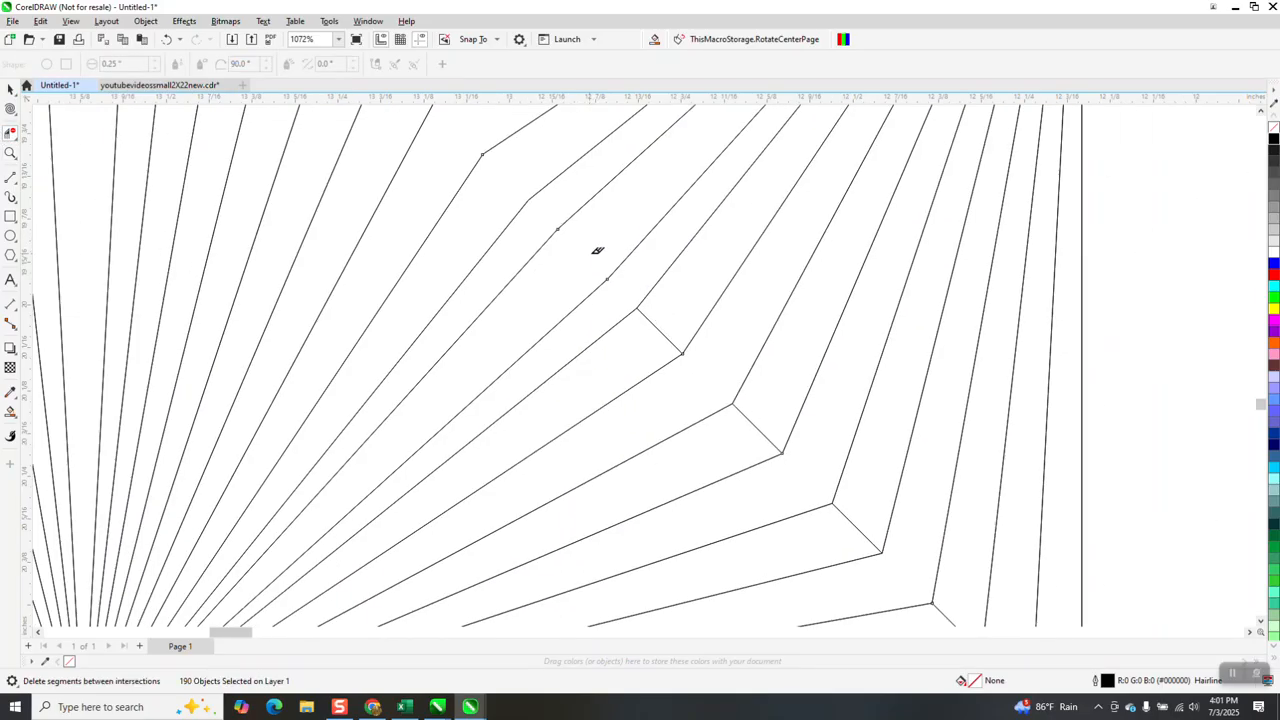
Delete the remaining short cross segments at the stripe corners in the lower half of the upper-right quadrant
click(655, 321)
click(757, 426)
click(853, 520)
click(945, 614)
scroll(872, 445, down, 2)
click(954, 578)
scroll(822, 447, down, 1)
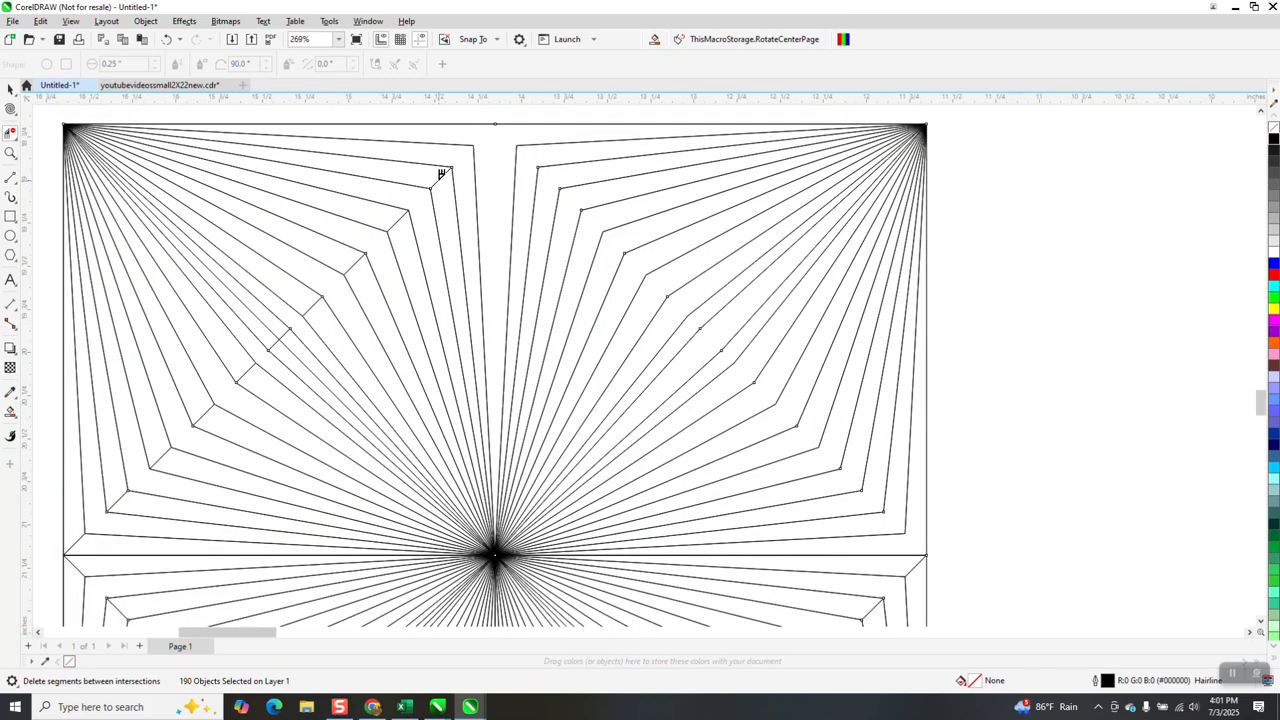
Delete the short cross segments at the stripe corners in the upper half and along the diagonal of the upper-left quadrant
click(398, 219)
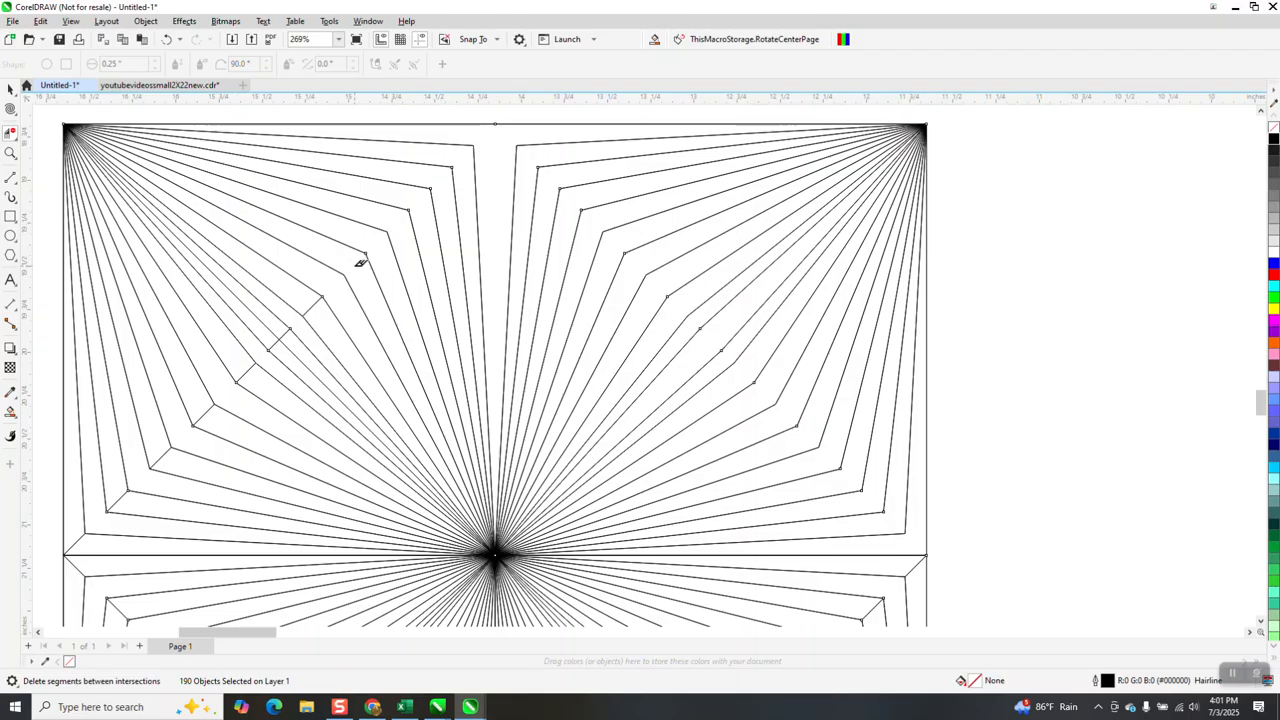
click(314, 302)
click(280, 339)
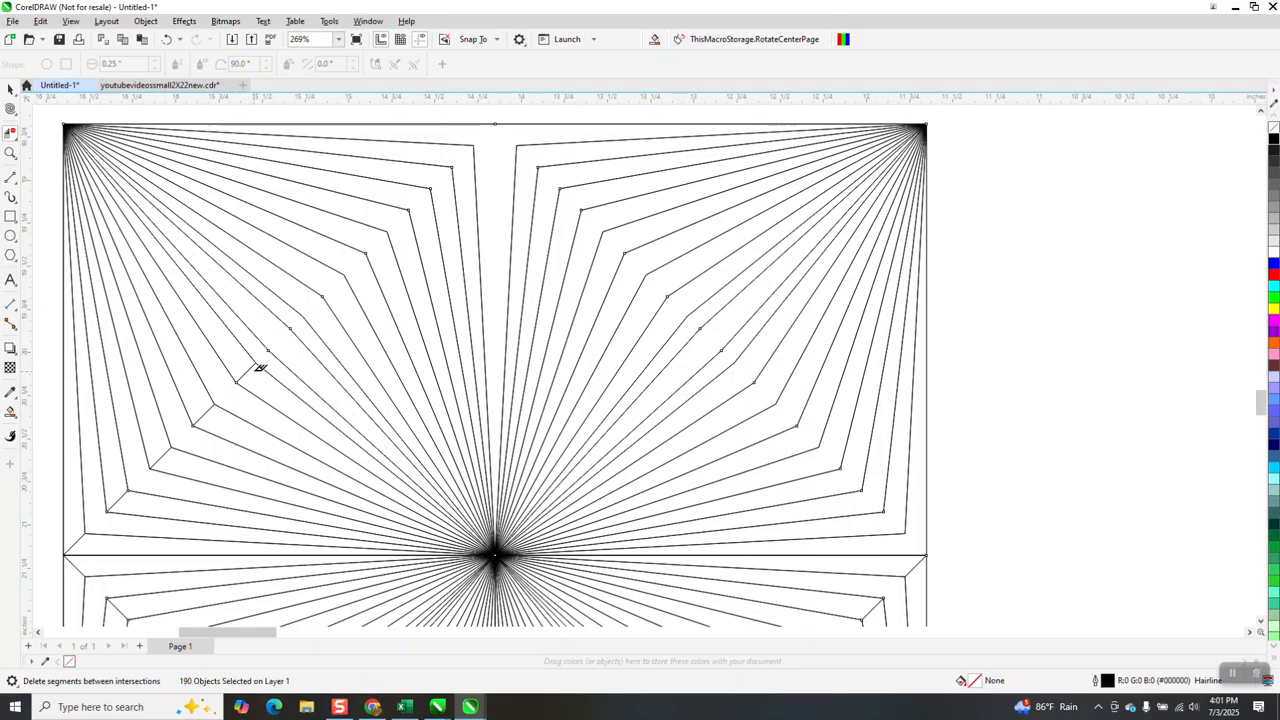
Delete the cross segments in the lower half of the upper-left quadrant and the joining segments at the square's left middle
click(249, 368)
click(207, 408)
click(170, 445)
click(124, 490)
scroll(125, 425, down, 1)
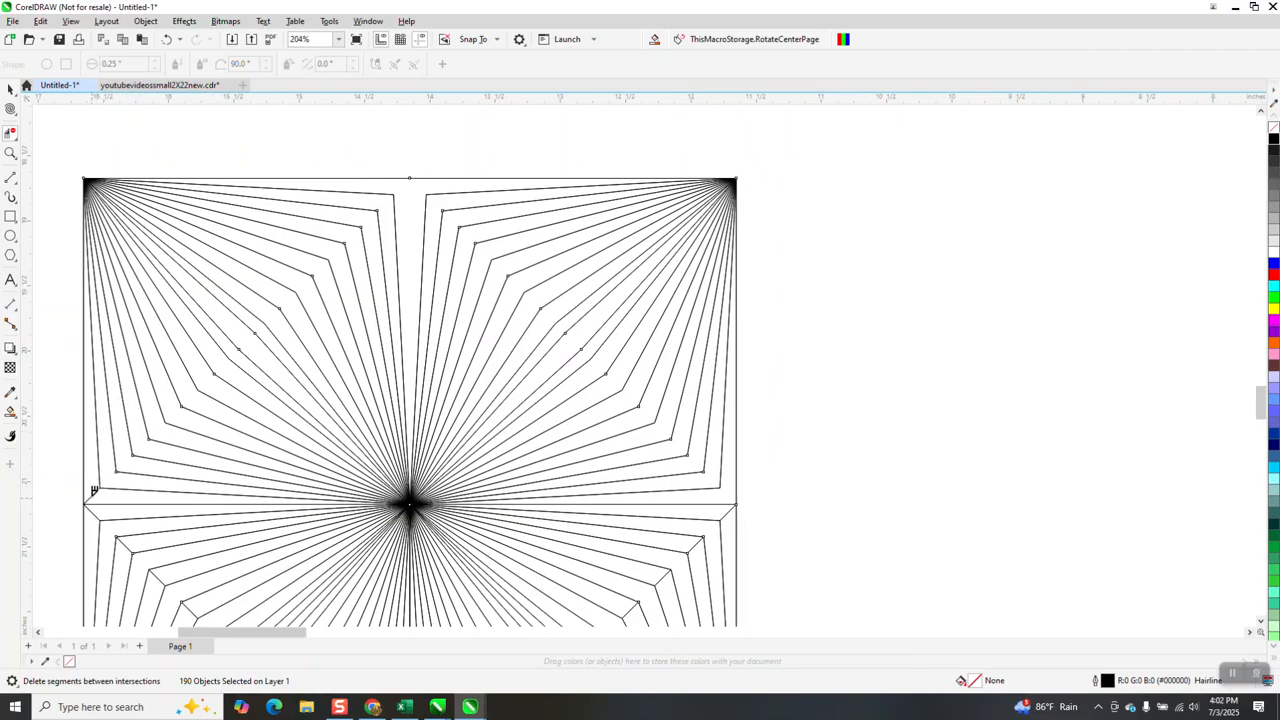
click(160, 516)
Delete the short cross segments at the stripe corners throughout the lower-left quadrant with Virtual Segment Delete
scroll(189, 313, down, 1)
scroll(189, 313, down, 1)
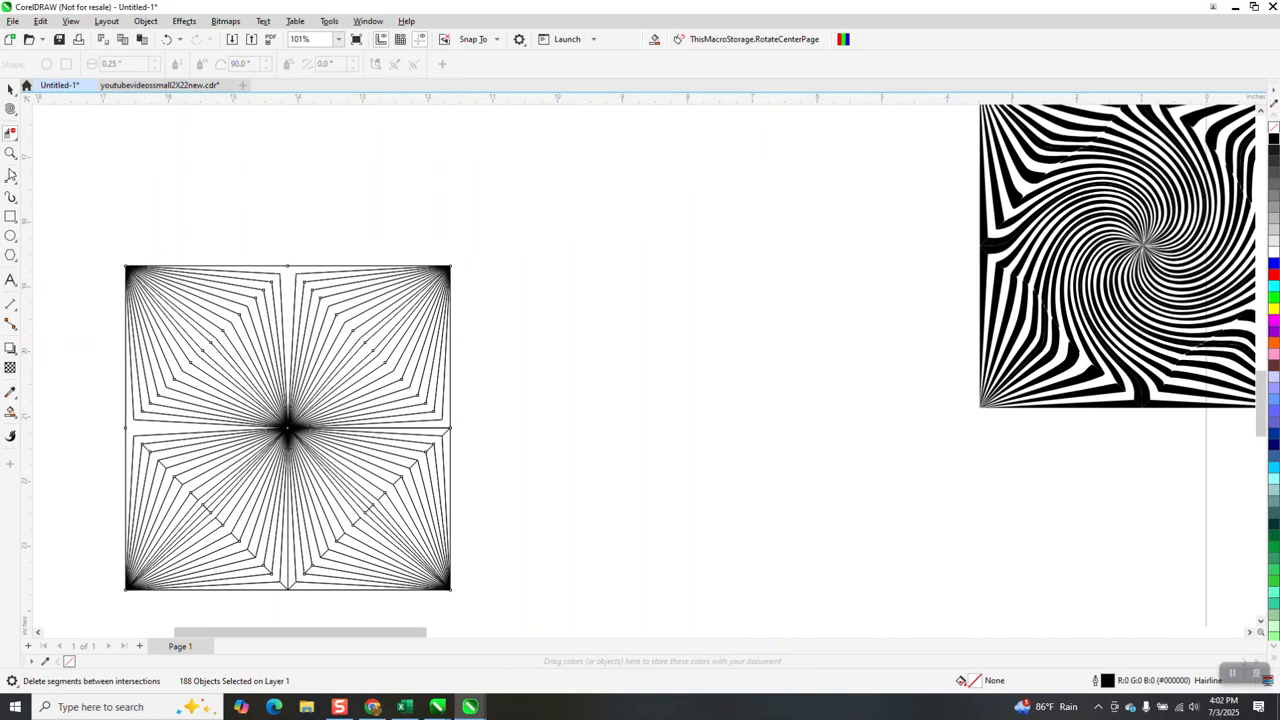
click(10, 154)
click(135, 563)
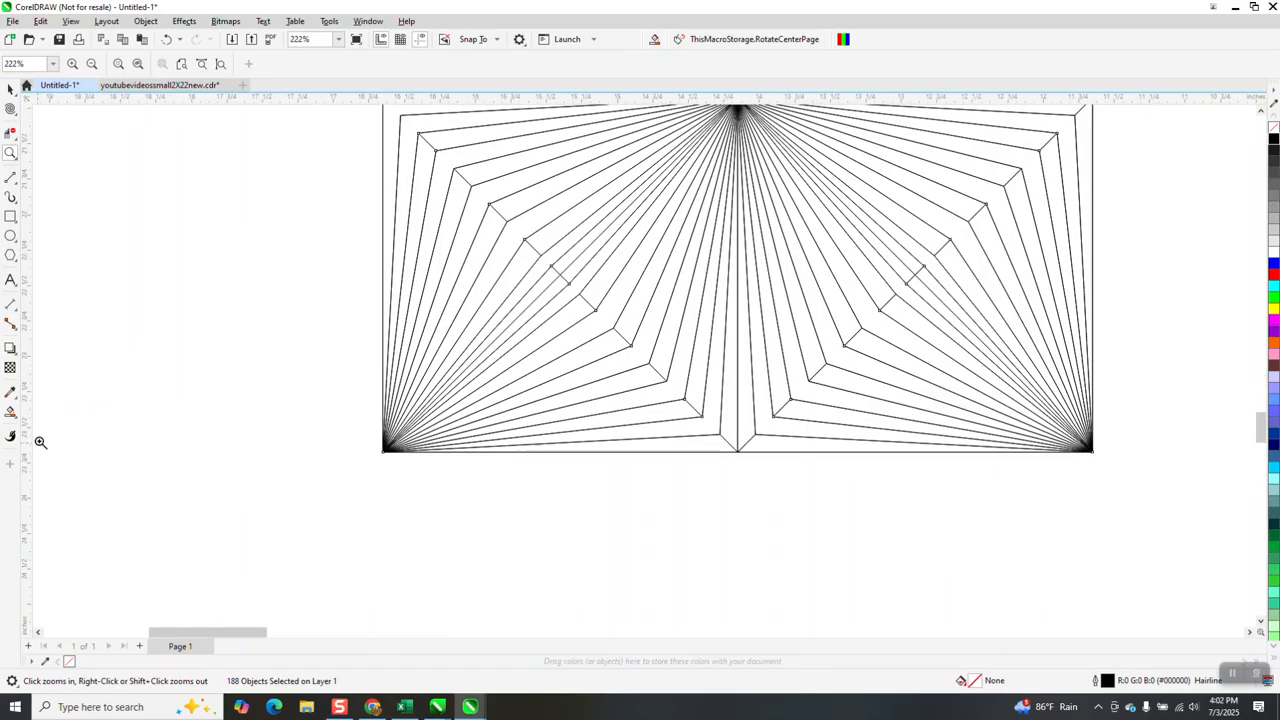
click(12, 133)
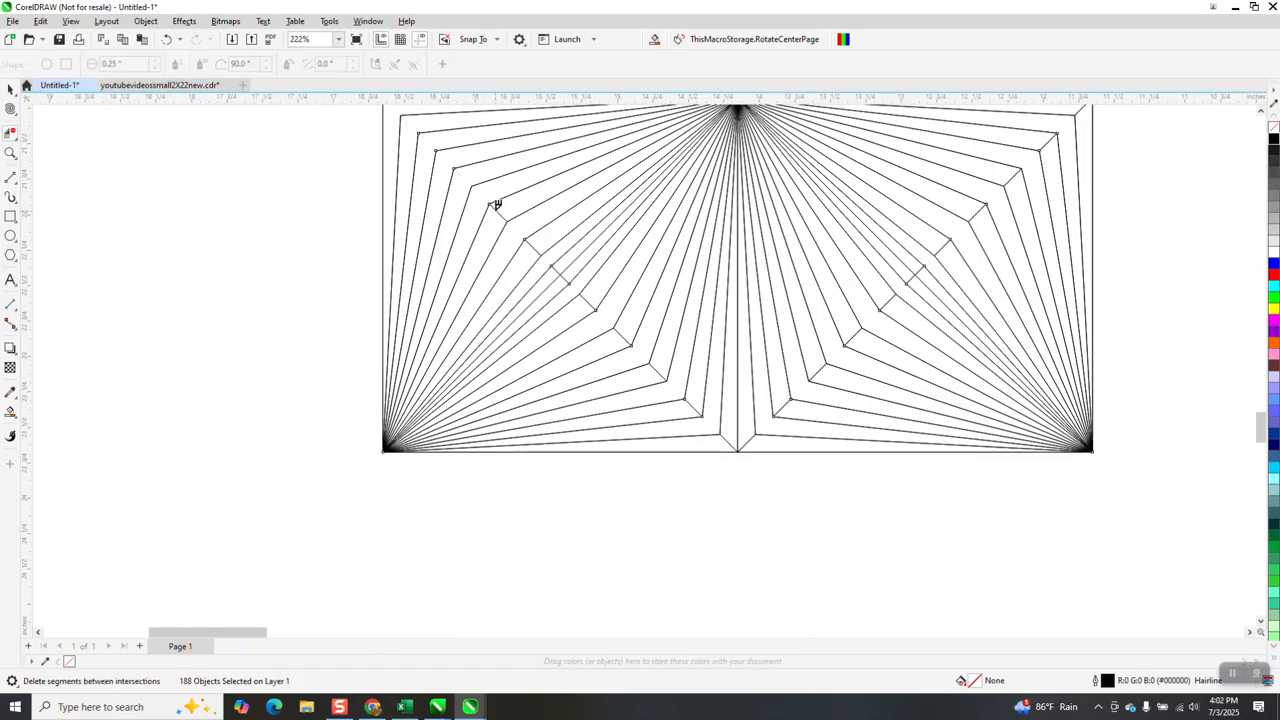
click(566, 270)
click(567, 277)
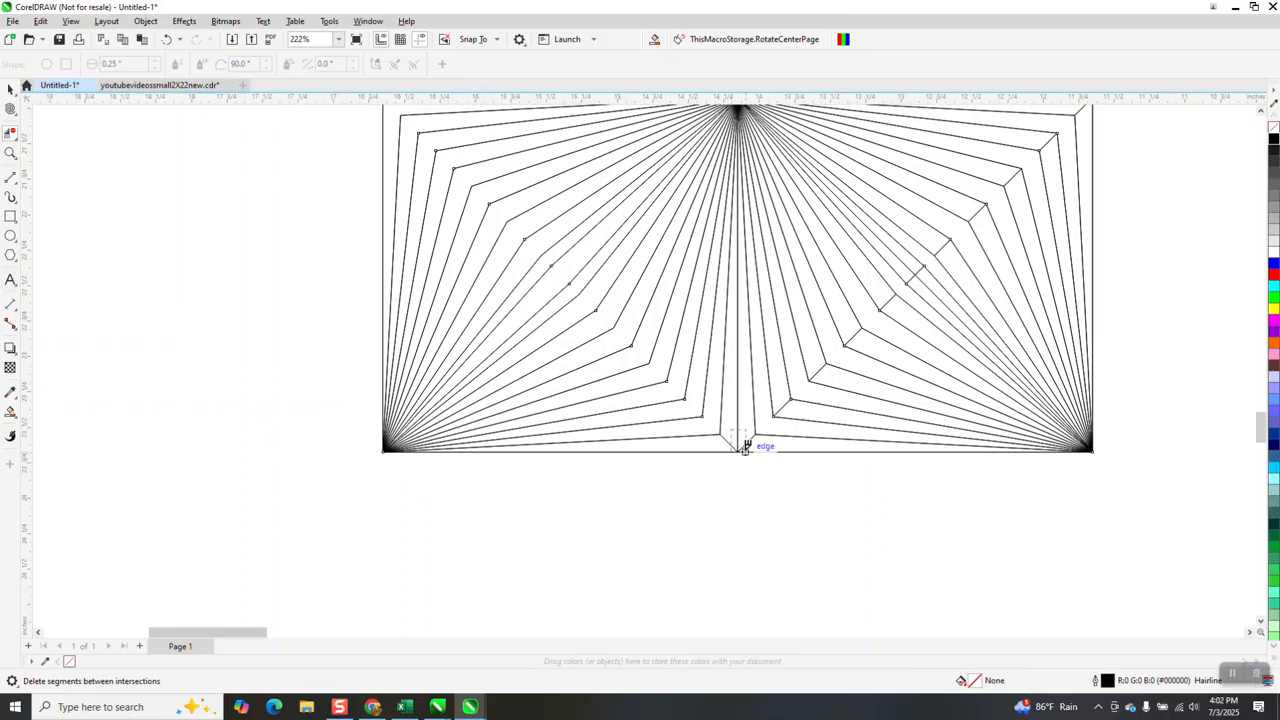
Delete the two short diagonals and the vertical centre line at the square's bottom middle, keeping the outer bottom edge
click(756, 440)
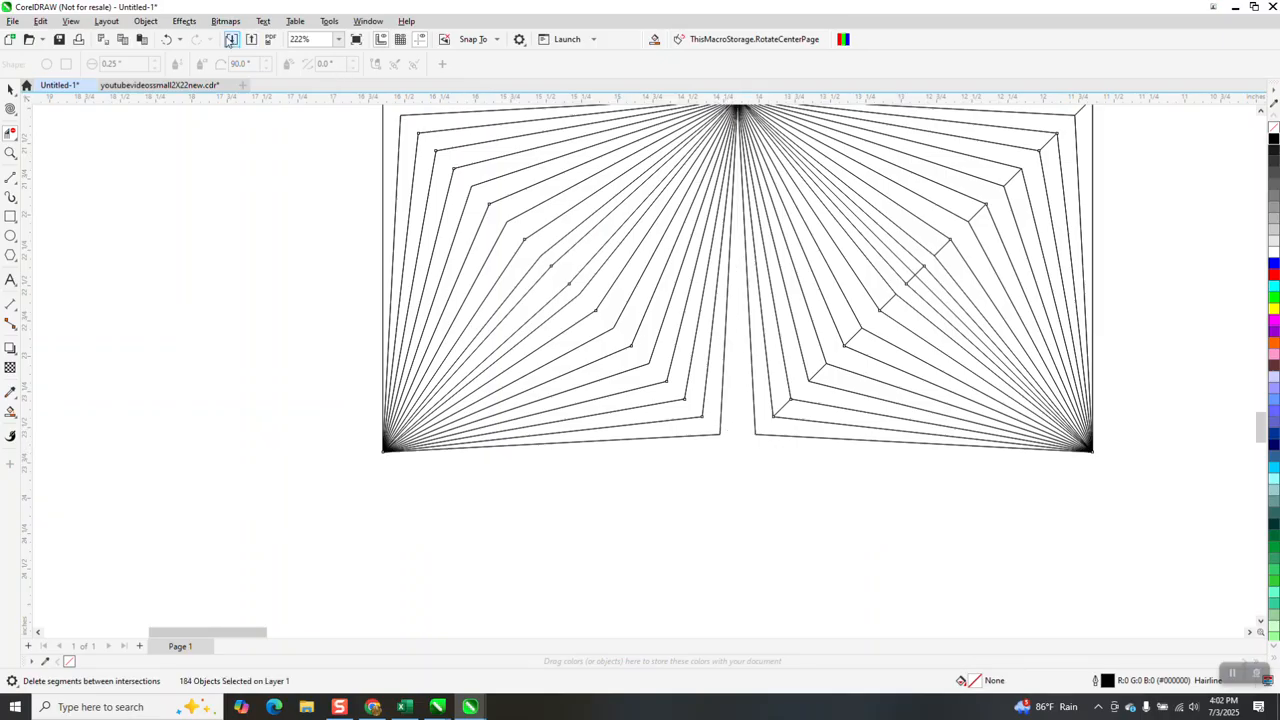
click(166, 39)
click(741, 382)
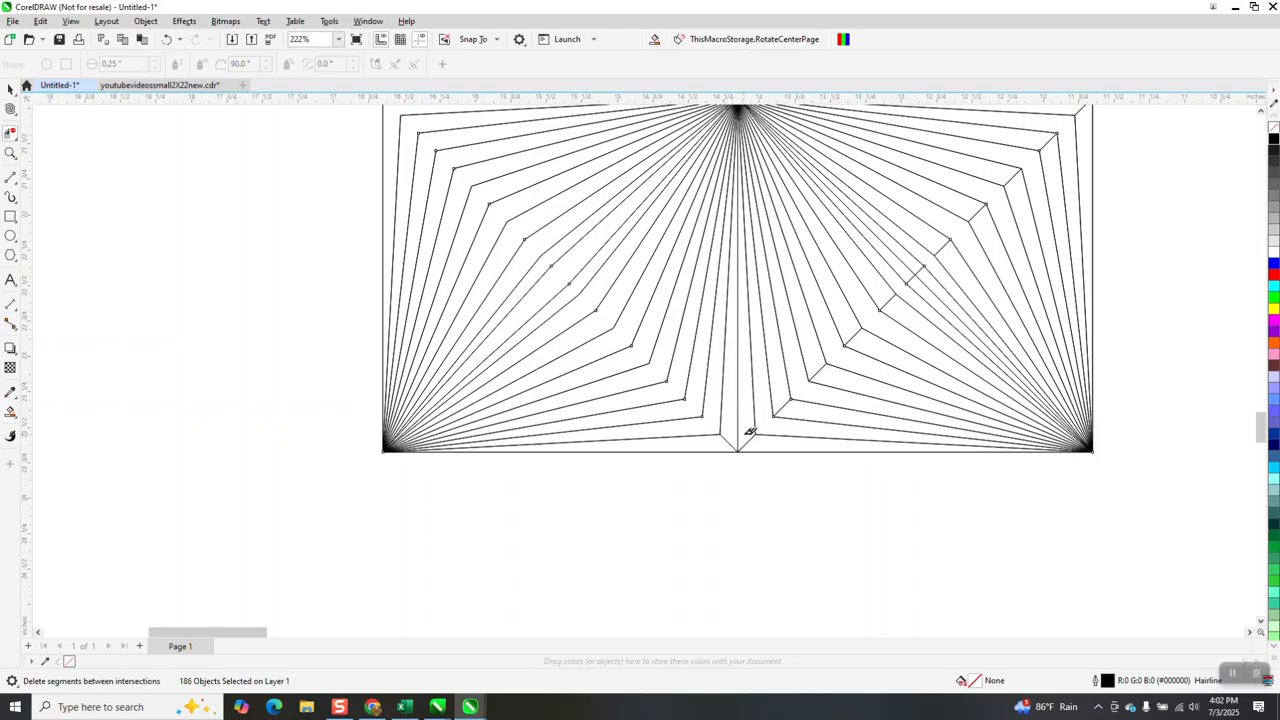
drag(732, 441, 776, 428)
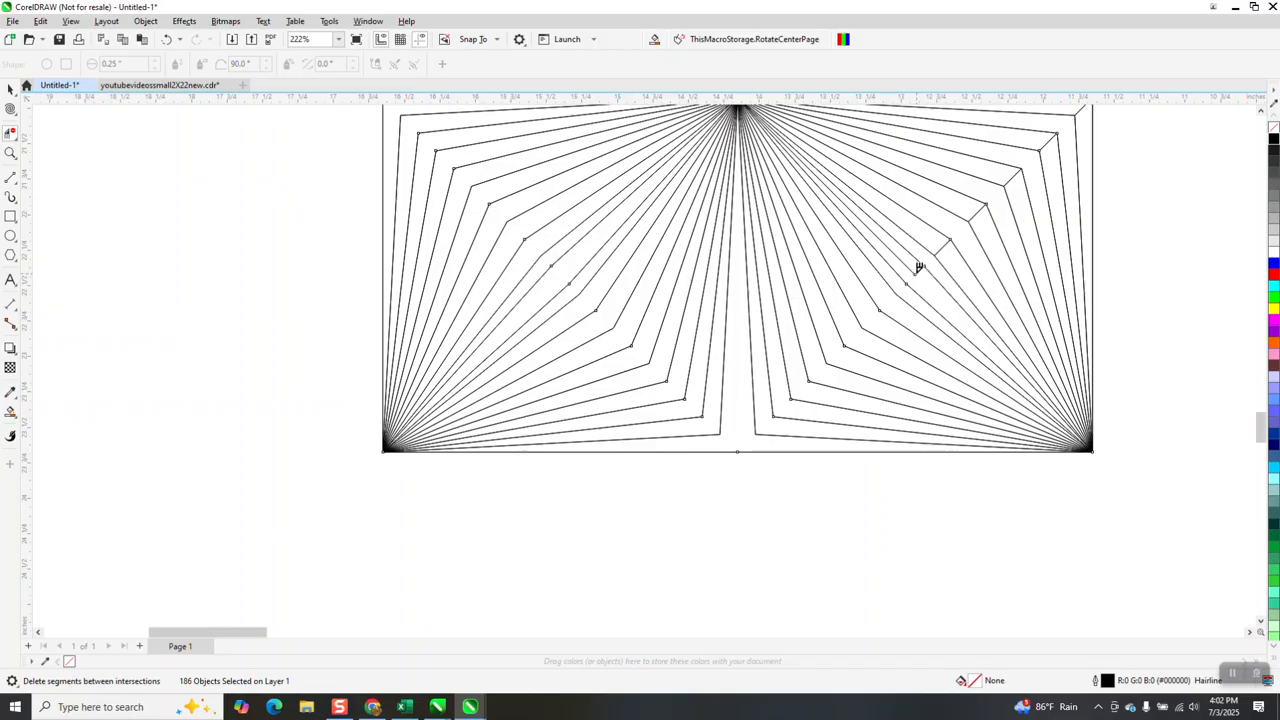
Delete the remaining cross segments in the lower-right quadrant and the joining segments at the square's right middle
click(914, 268)
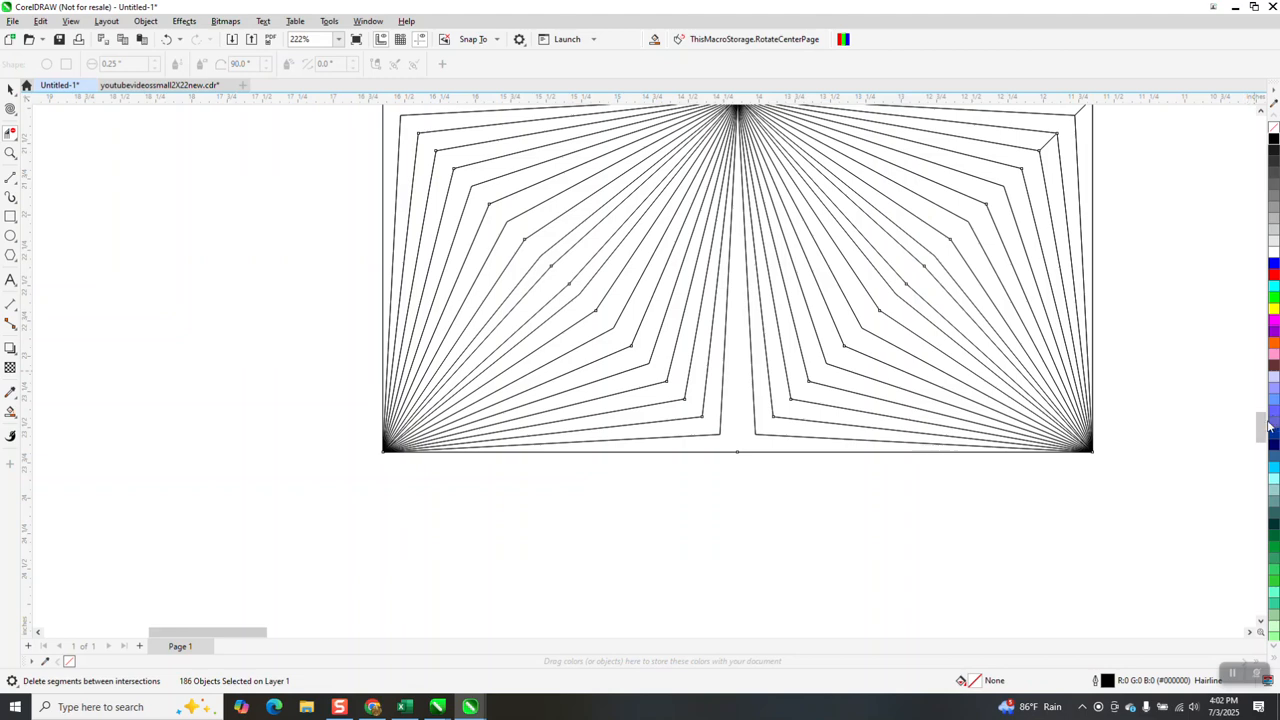
scroll(1259, 400, up, 3)
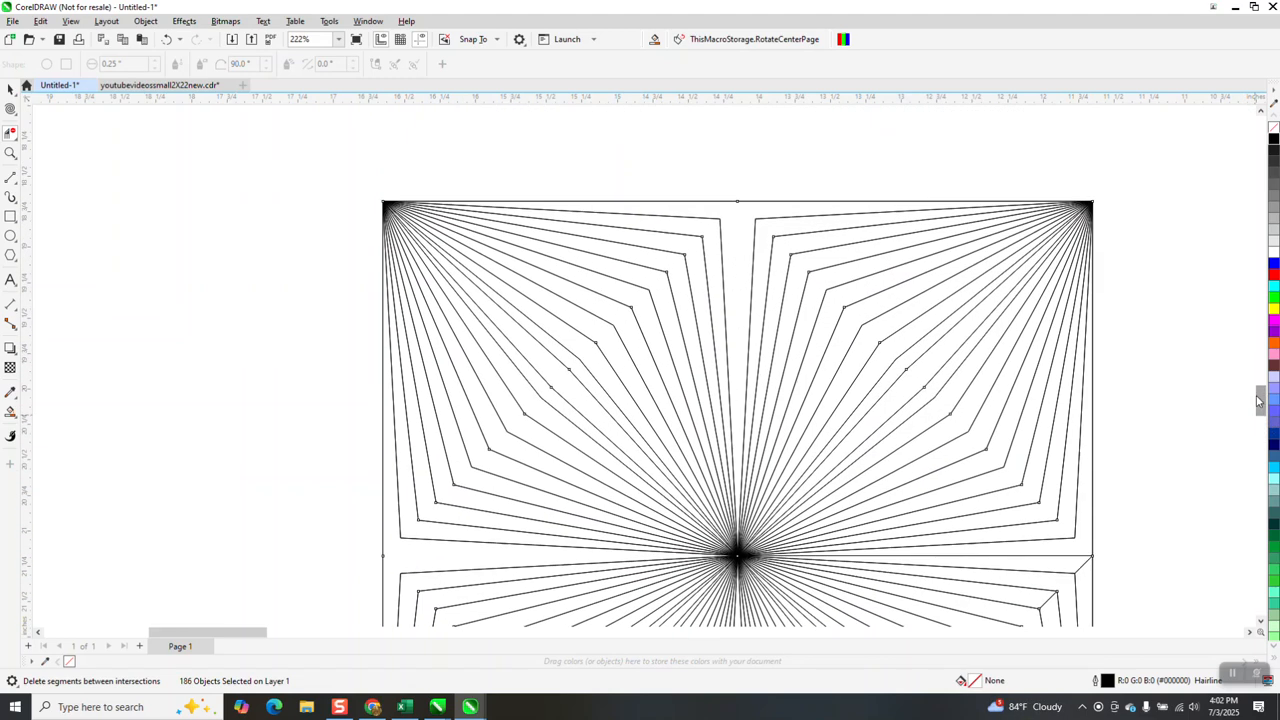
click(1084, 553)
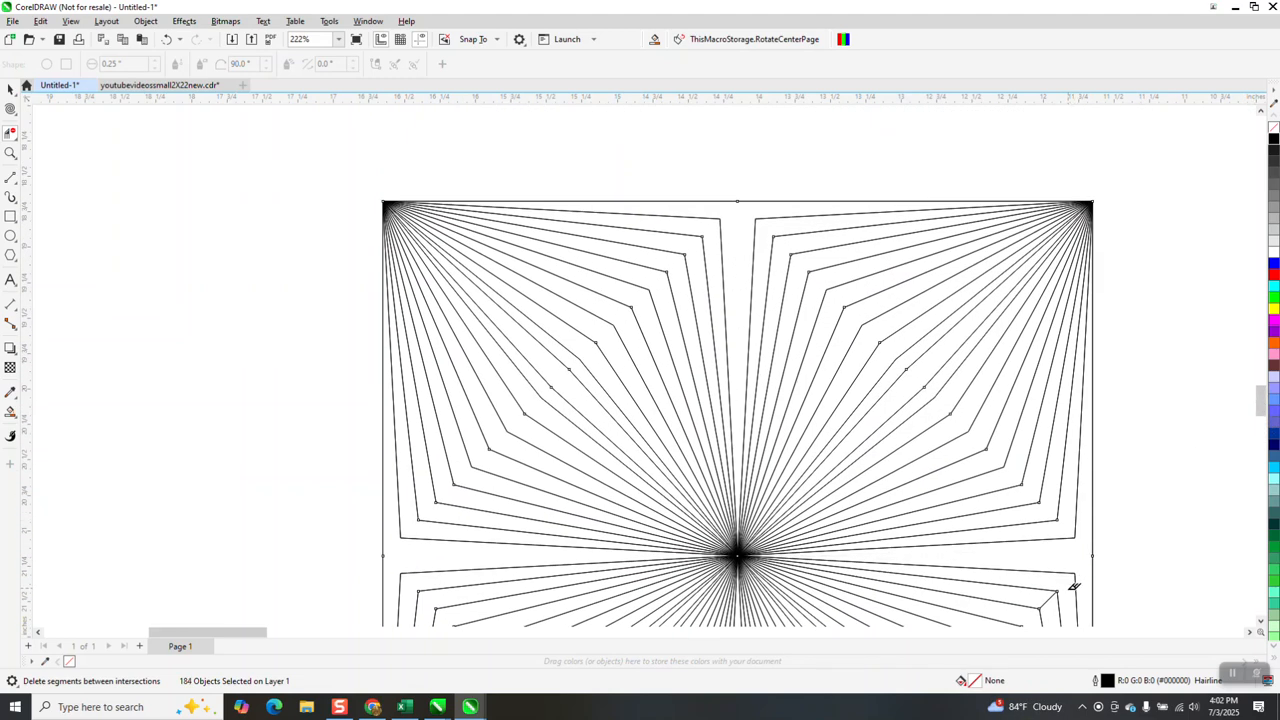
scroll(949, 374, down, 3)
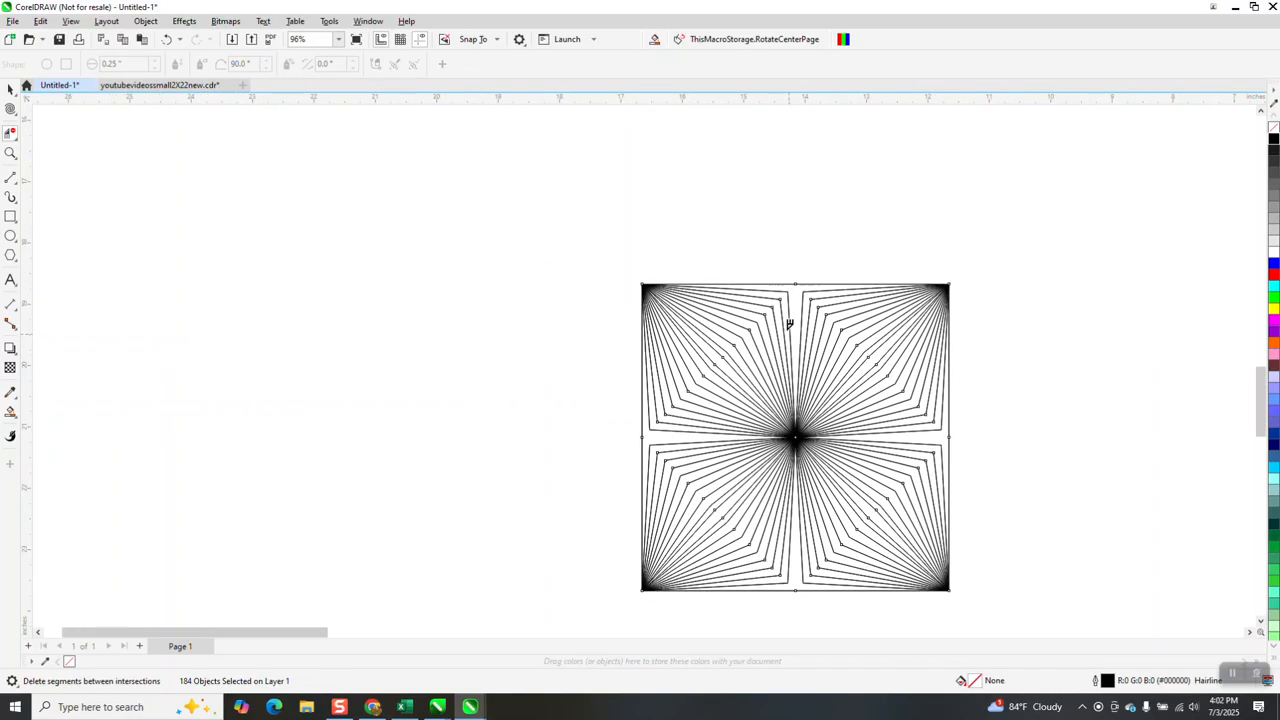
Select all the lines of the striped square and group them
click(10, 152)
drag(617, 277, 1003, 611)
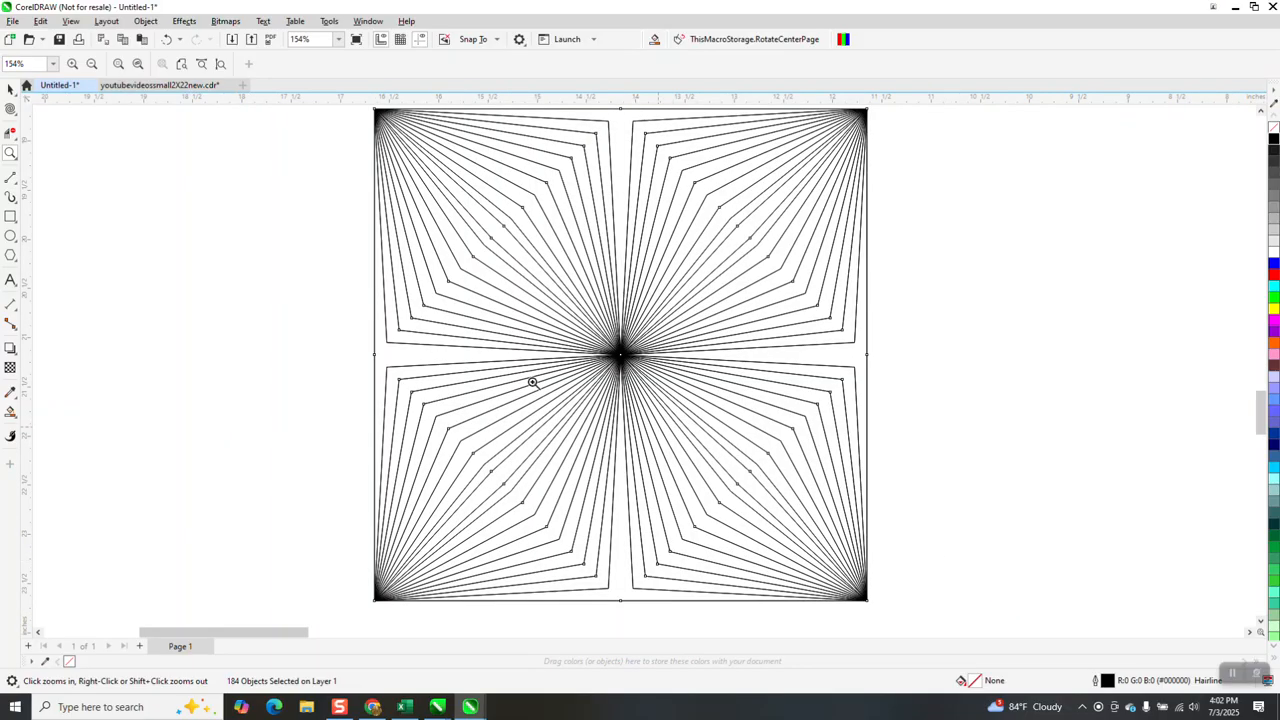
scroll(365, 290, down, 2)
click(10, 88)
drag(331, 162, 831, 519)
key(ctrl+g)
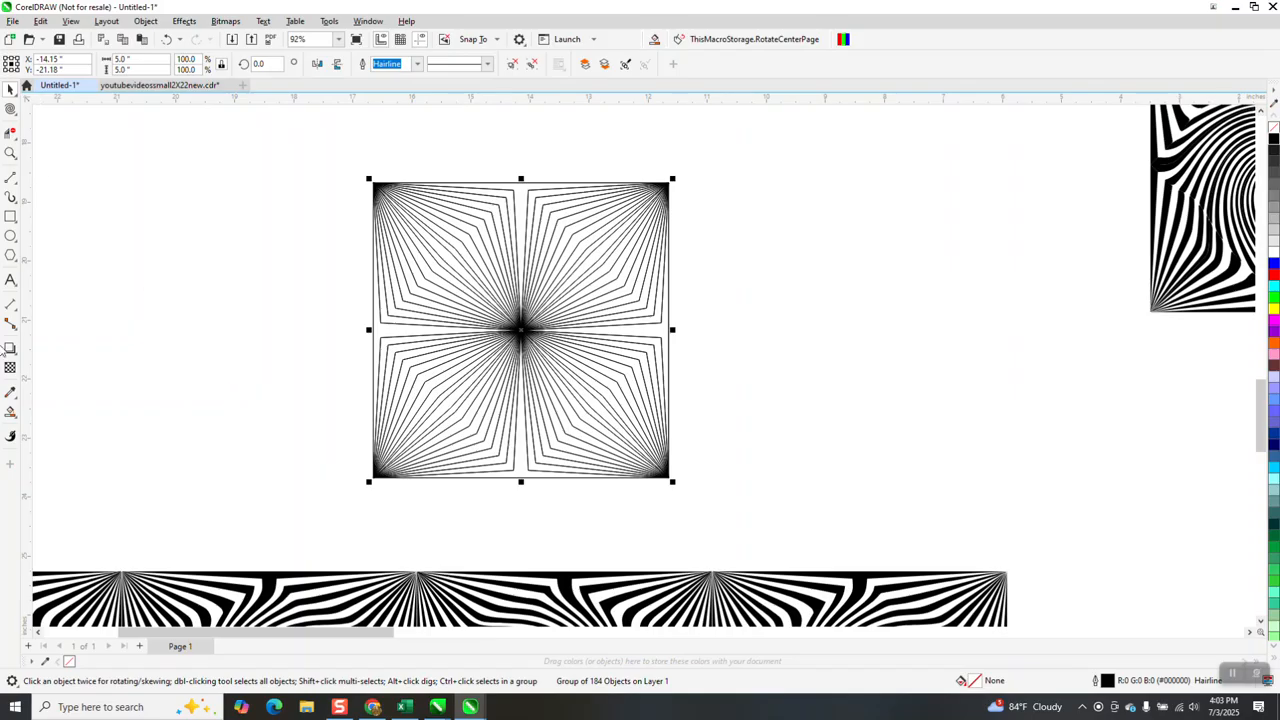
Smart Fill the top-middle band and alternate stripes in the upper half of the upper-right quadrant with black and no outline
click(10, 152)
drag(352, 168, 740, 396)
click(10, 412)
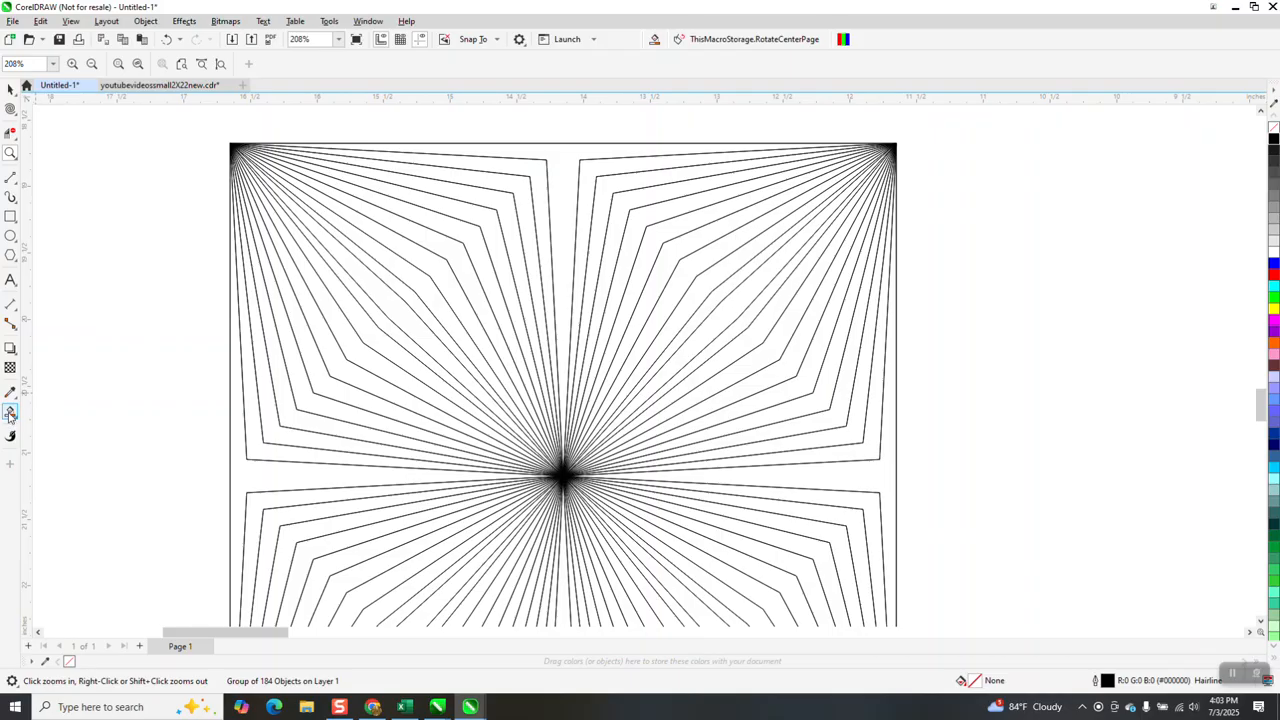
click(561, 156)
click(608, 184)
click(654, 224)
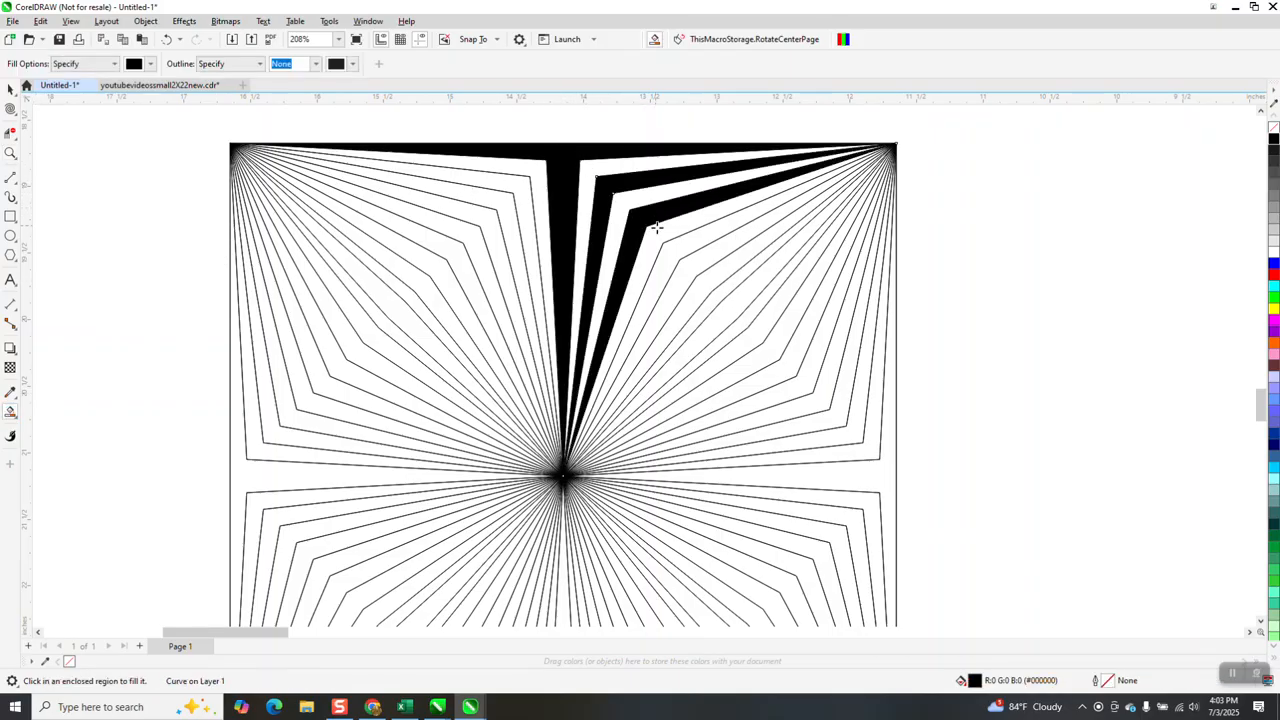
click(681, 246)
click(716, 280)
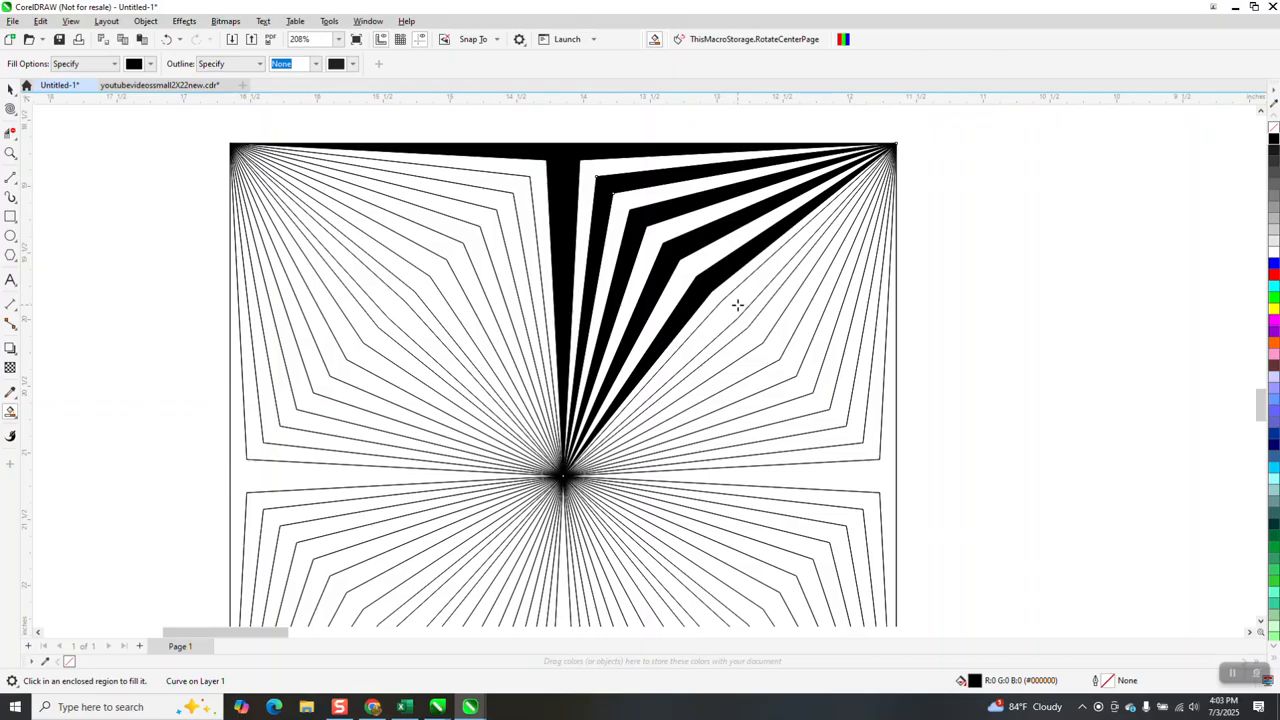
Fill alternate stripes black from the upper-right quadrant's diagonal down through the right-middle band and into the first stripes of the lower-right quadrant
click(756, 326)
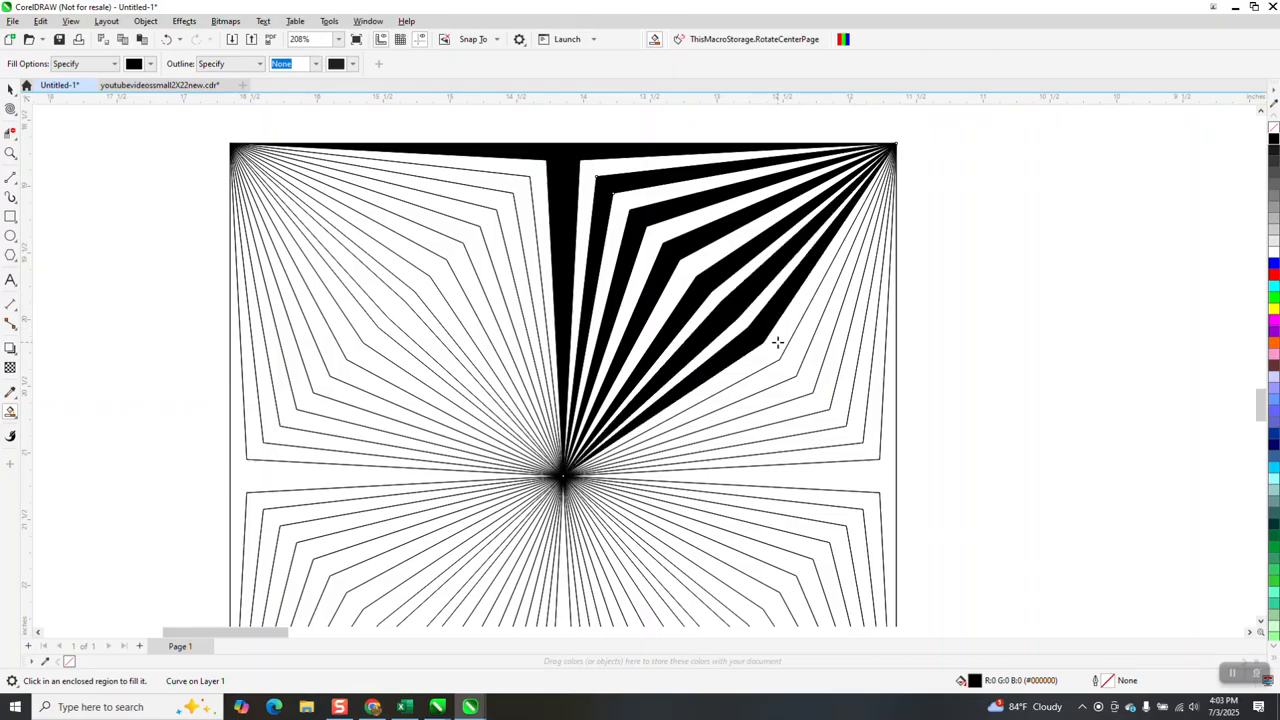
click(791, 363)
click(816, 398)
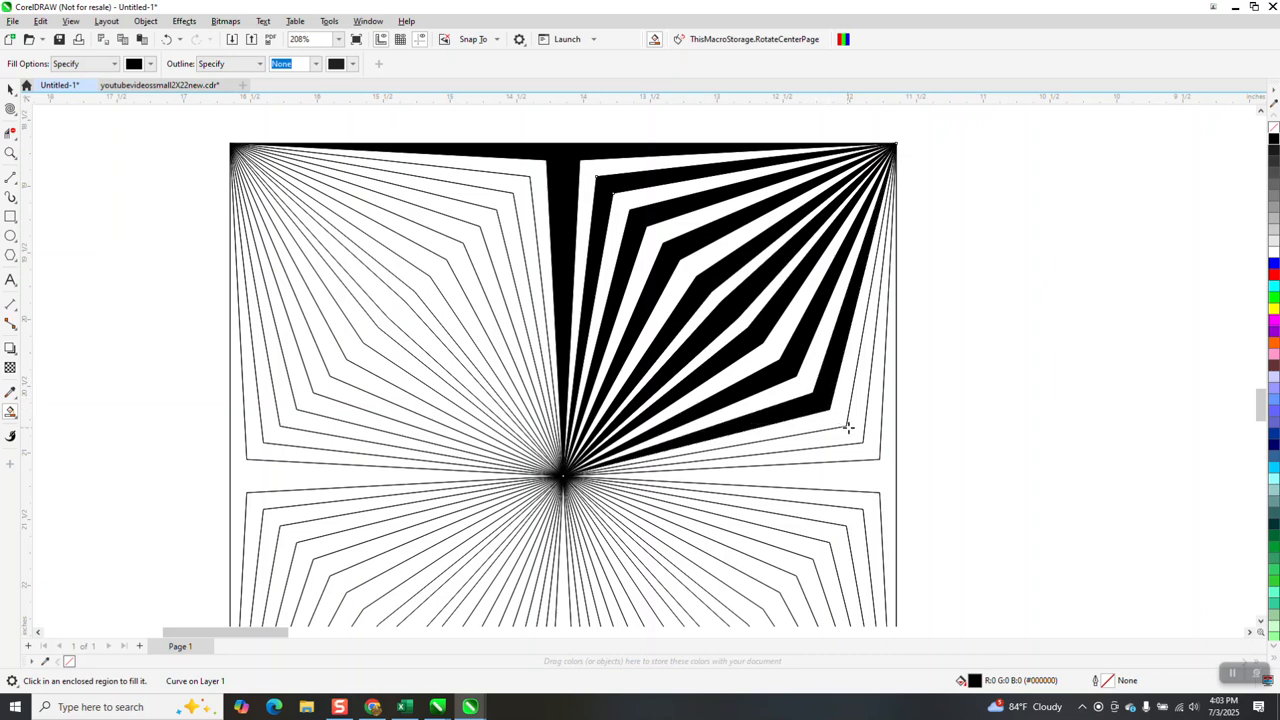
click(867, 441)
click(878, 470)
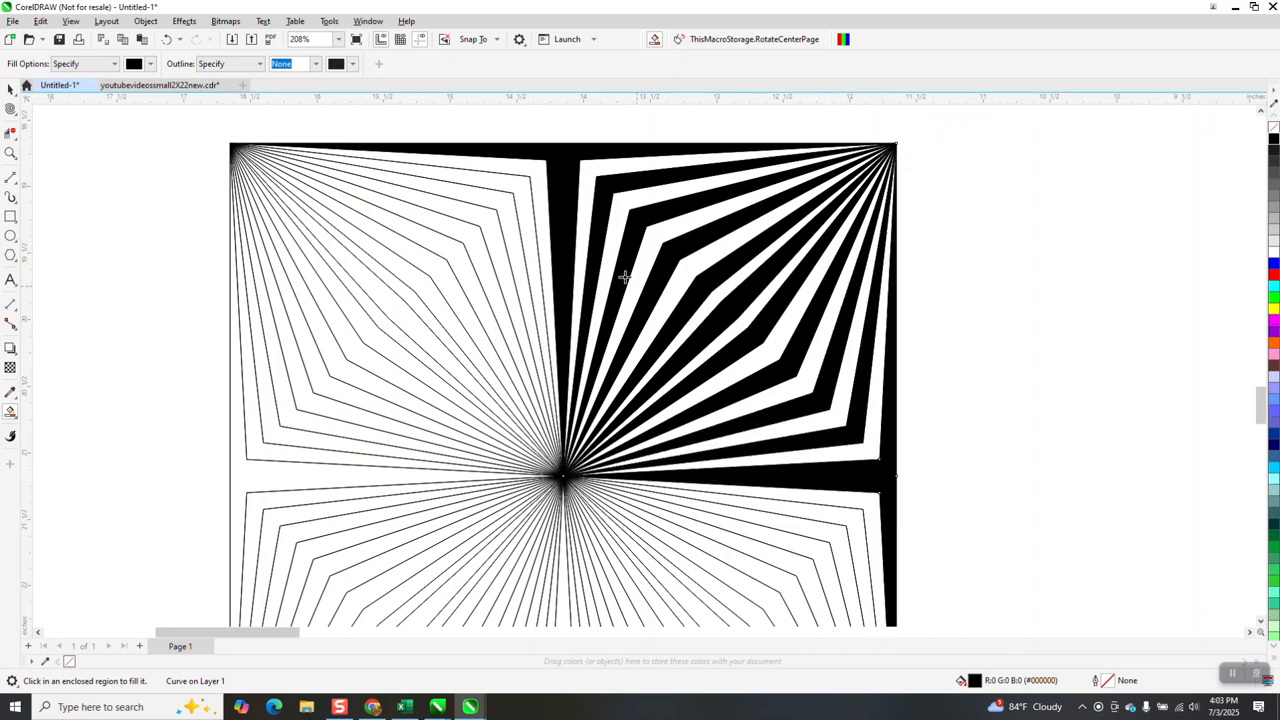
scroll(856, 487, down, 1)
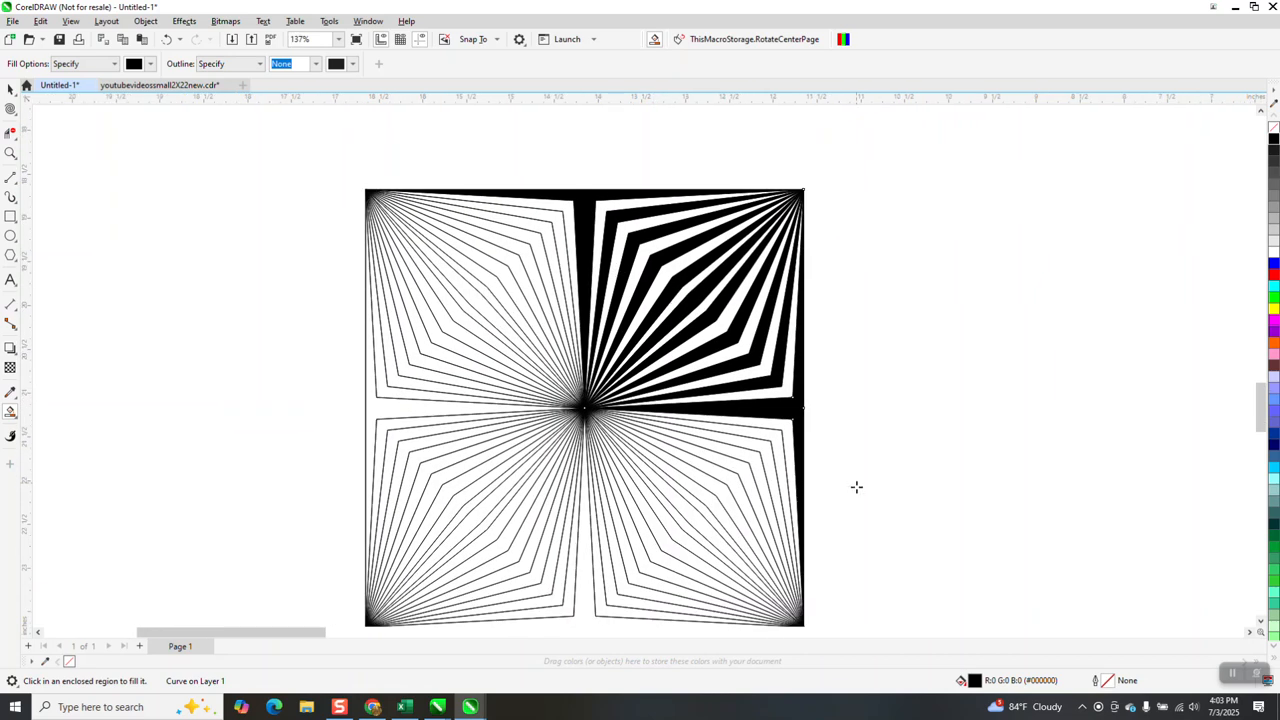
click(766, 447)
click(725, 485)
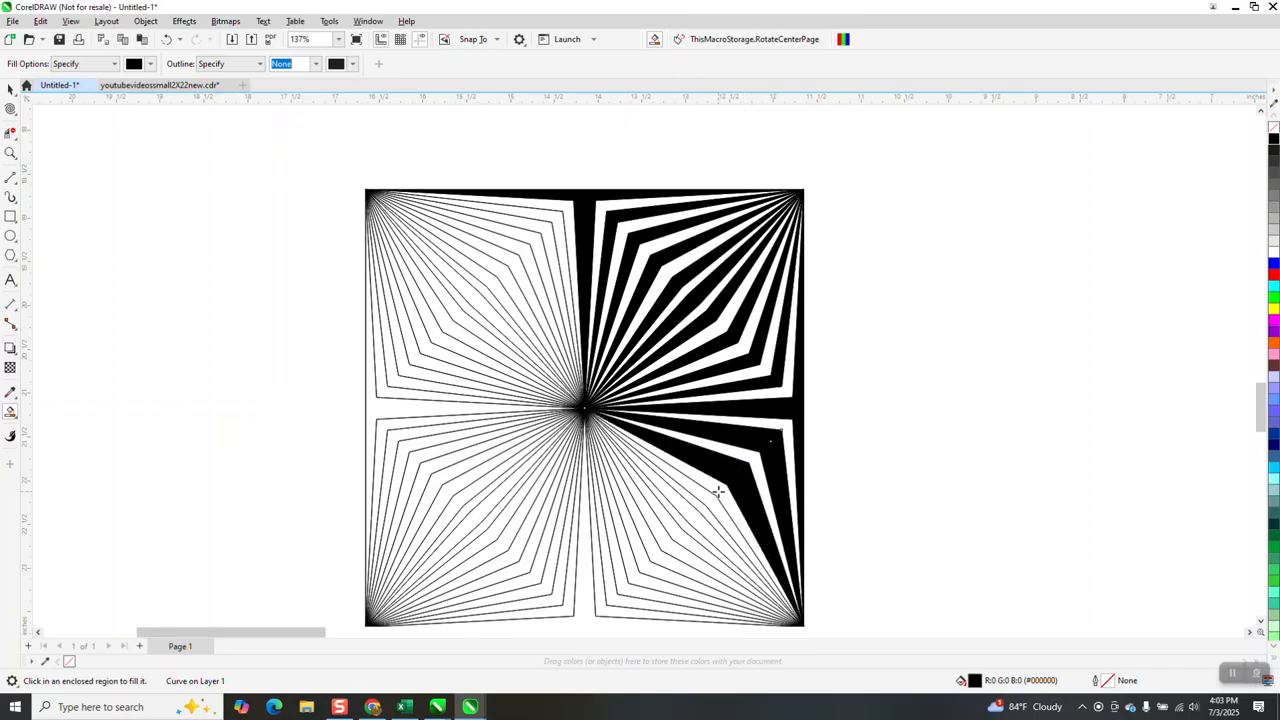
click(696, 510)
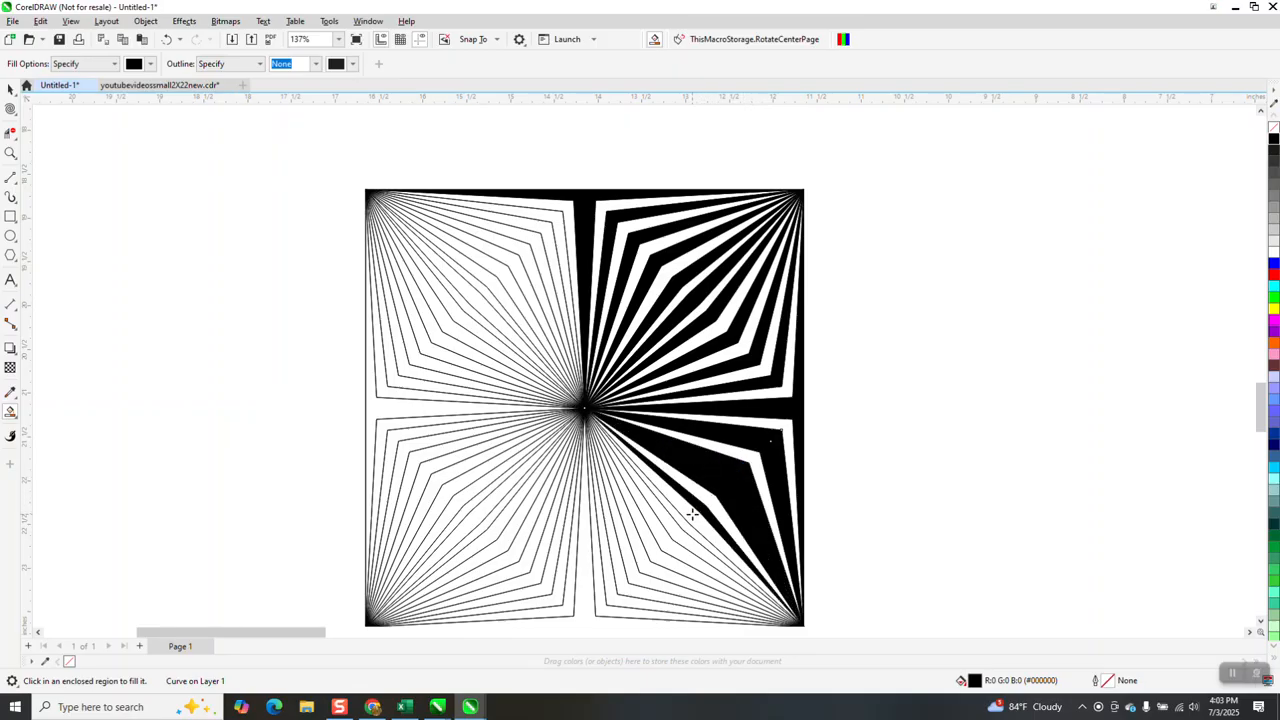
click(692, 515)
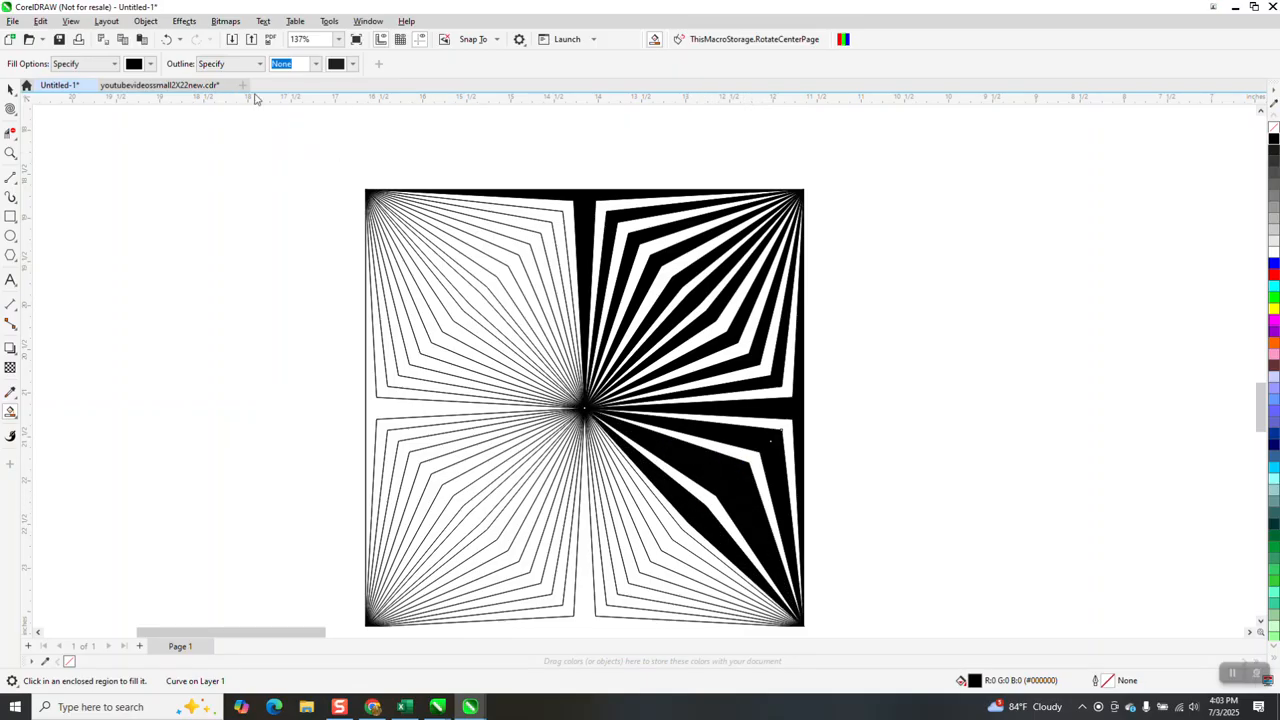
click(167, 40)
click(167, 40)
click(167, 40)
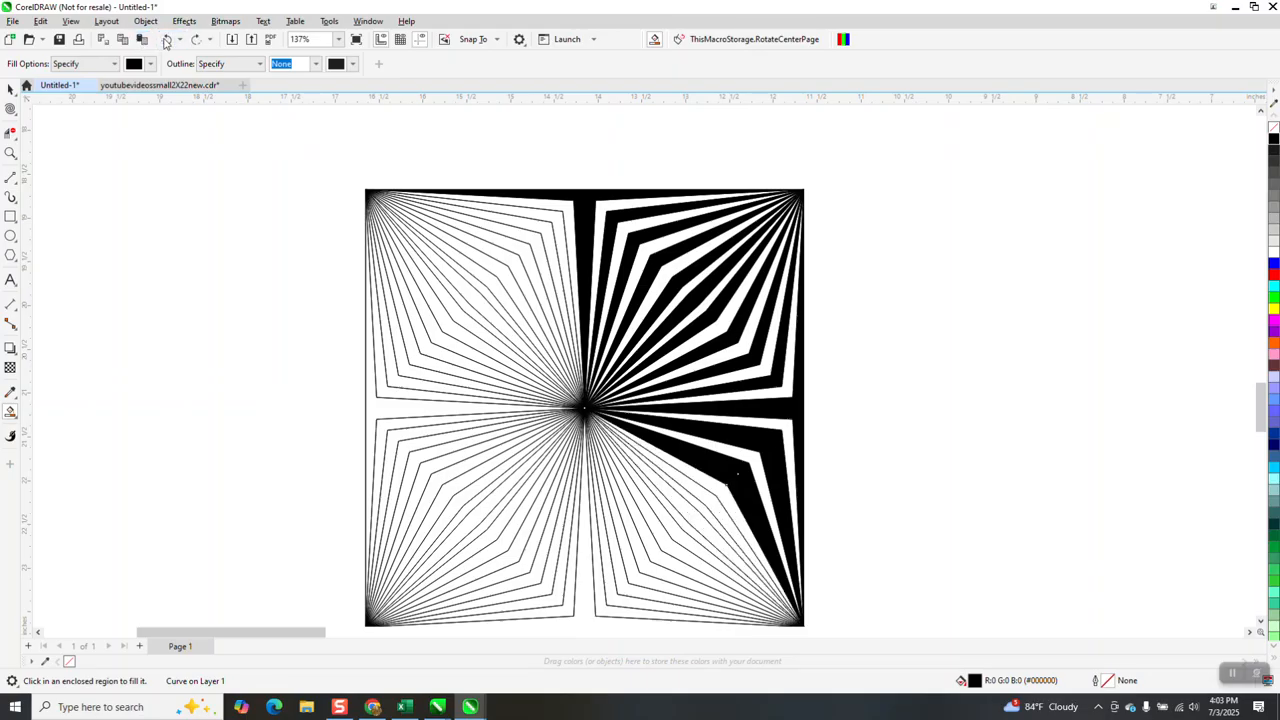
click(167, 40)
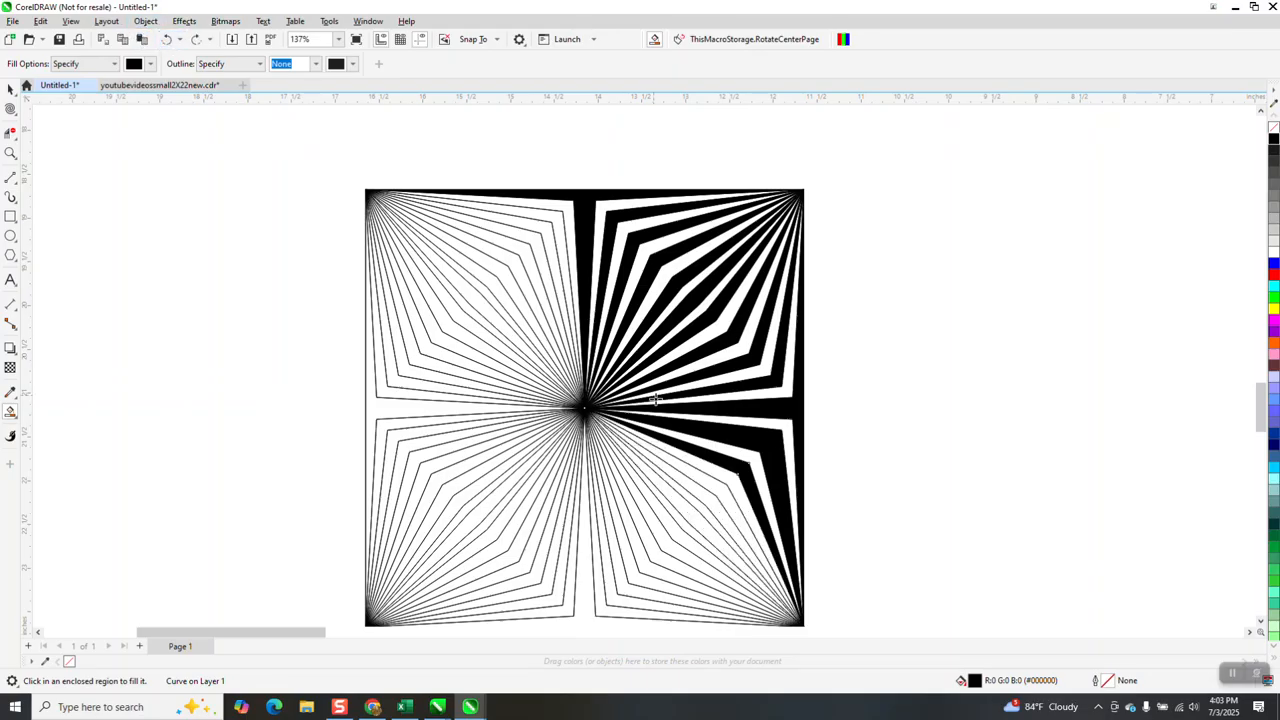
Fill alternate stripes black along the diagonal and in the lower half of the lower-right quadrant
click(711, 485)
click(695, 509)
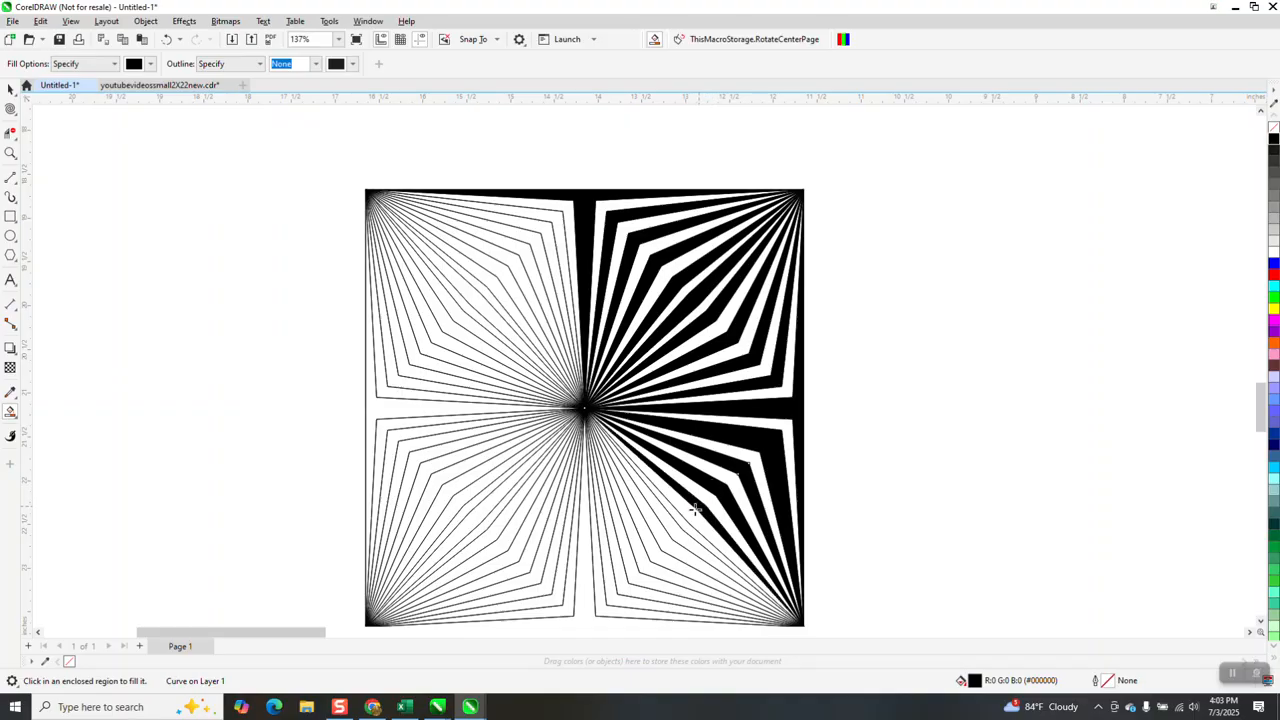
click(683, 522)
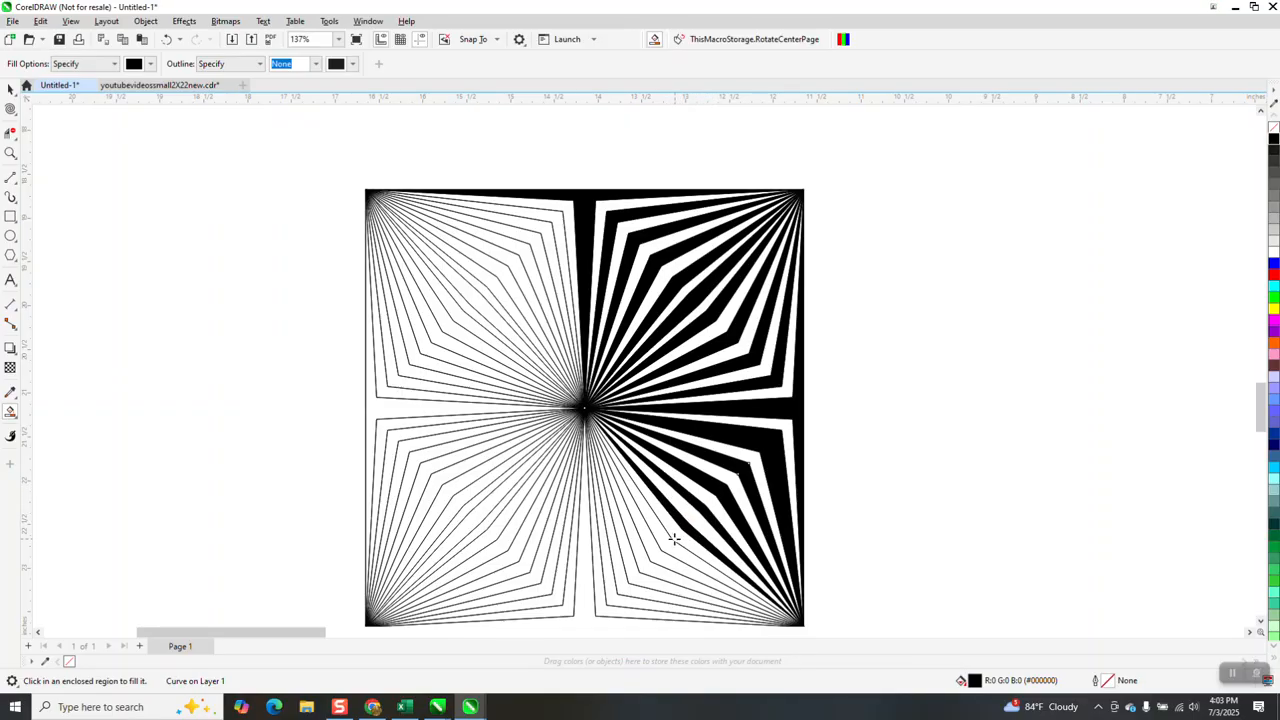
click(669, 543)
click(643, 572)
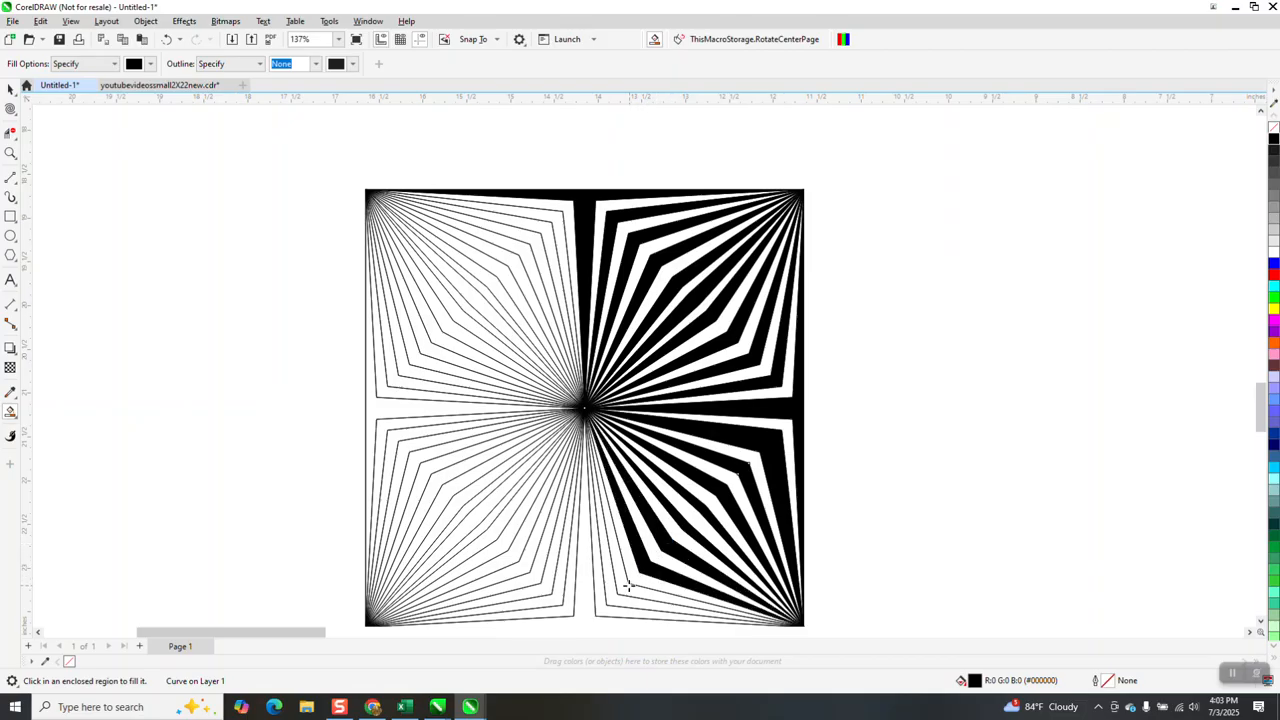
click(603, 606)
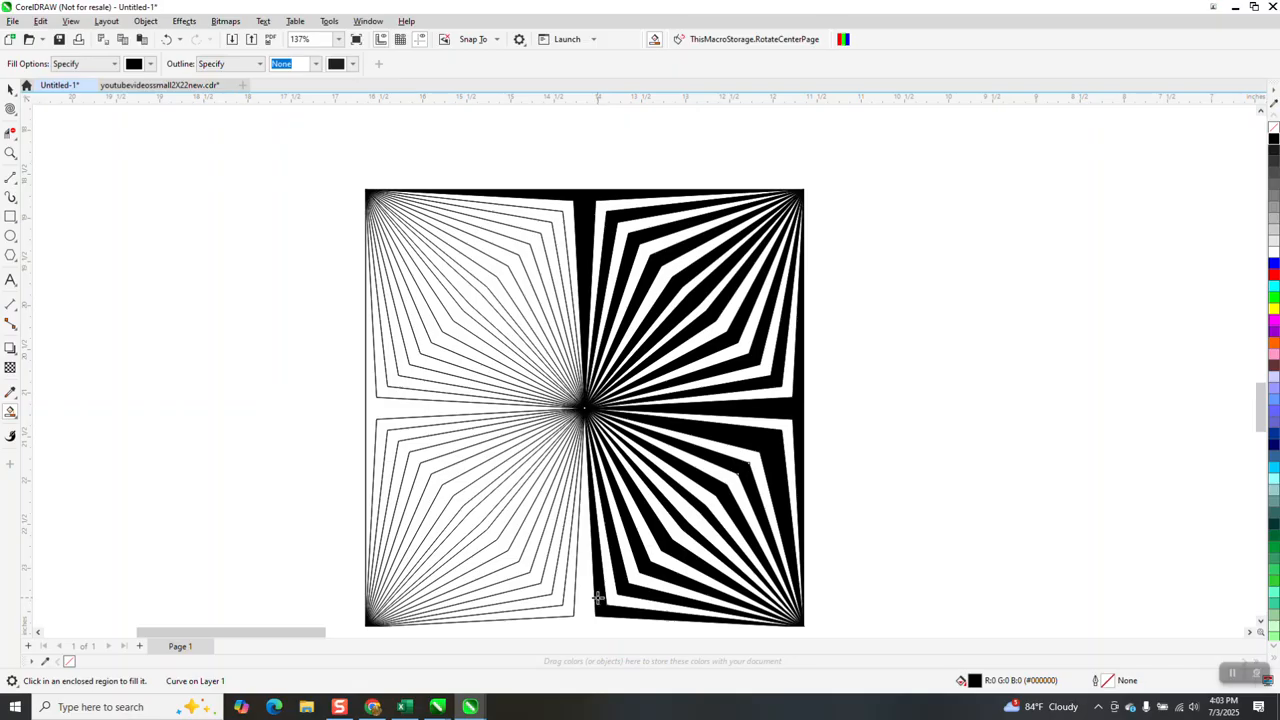
click(585, 598)
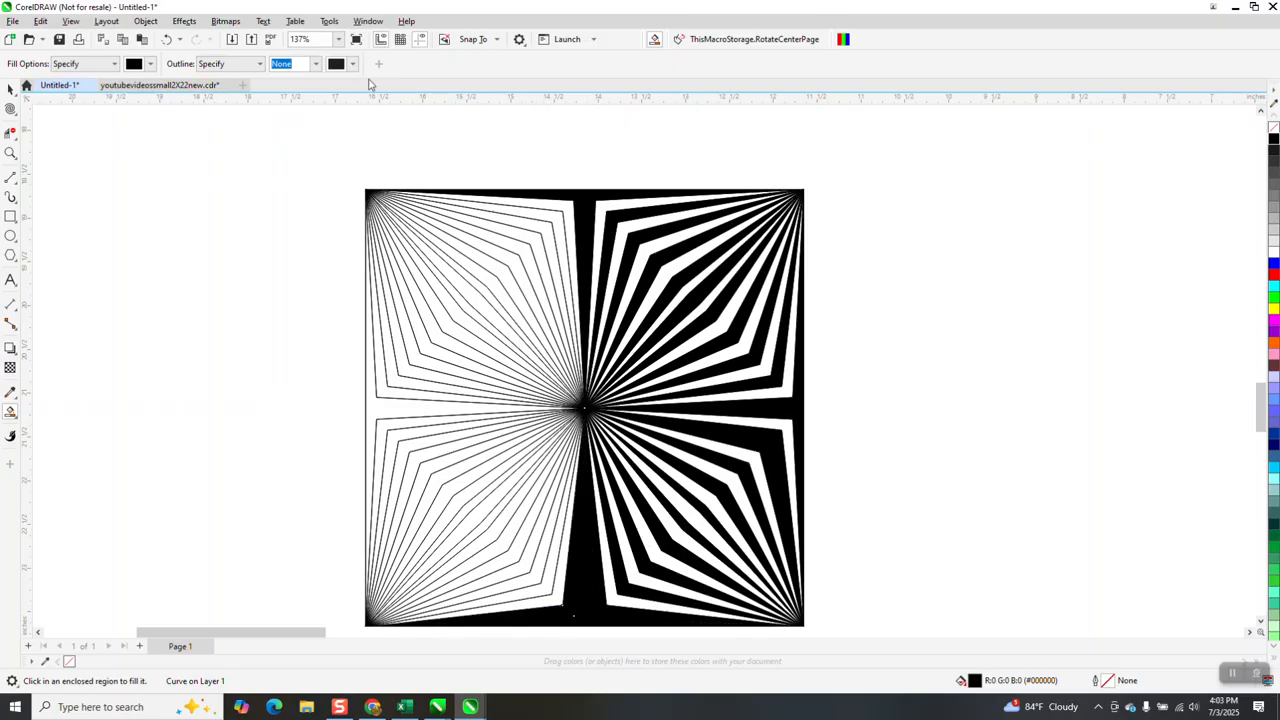
click(167, 40)
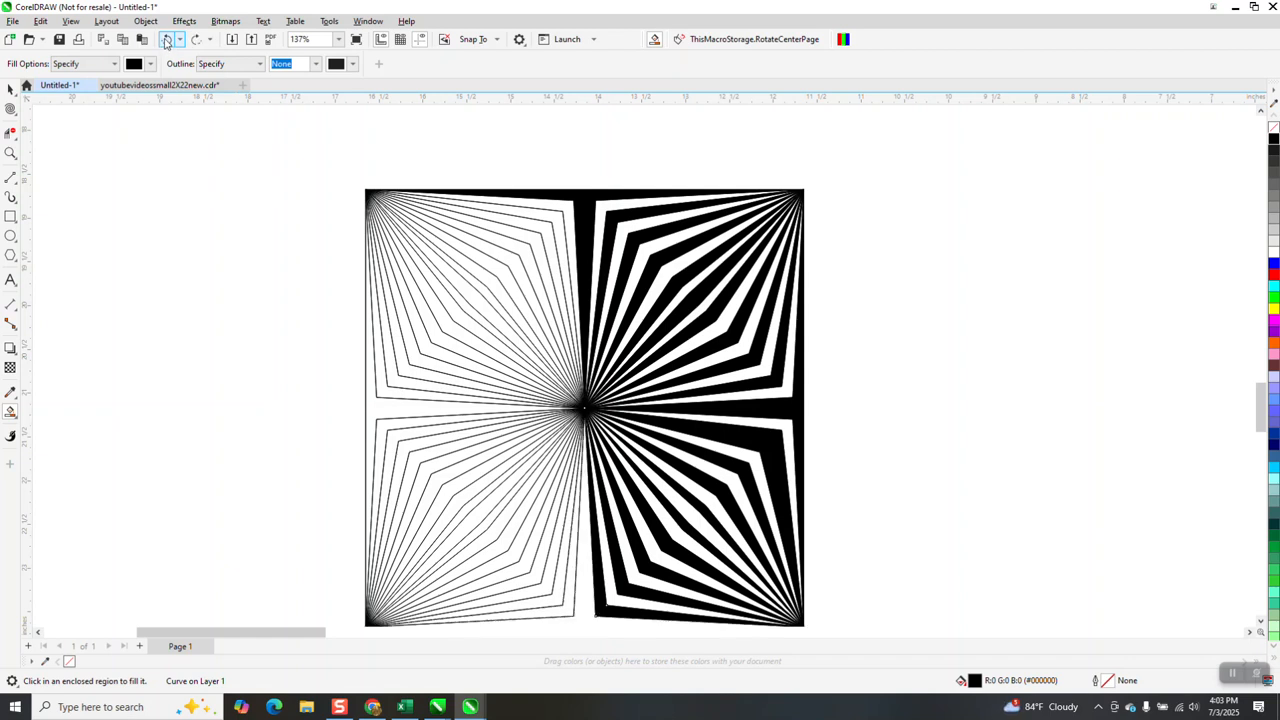
click(167, 40)
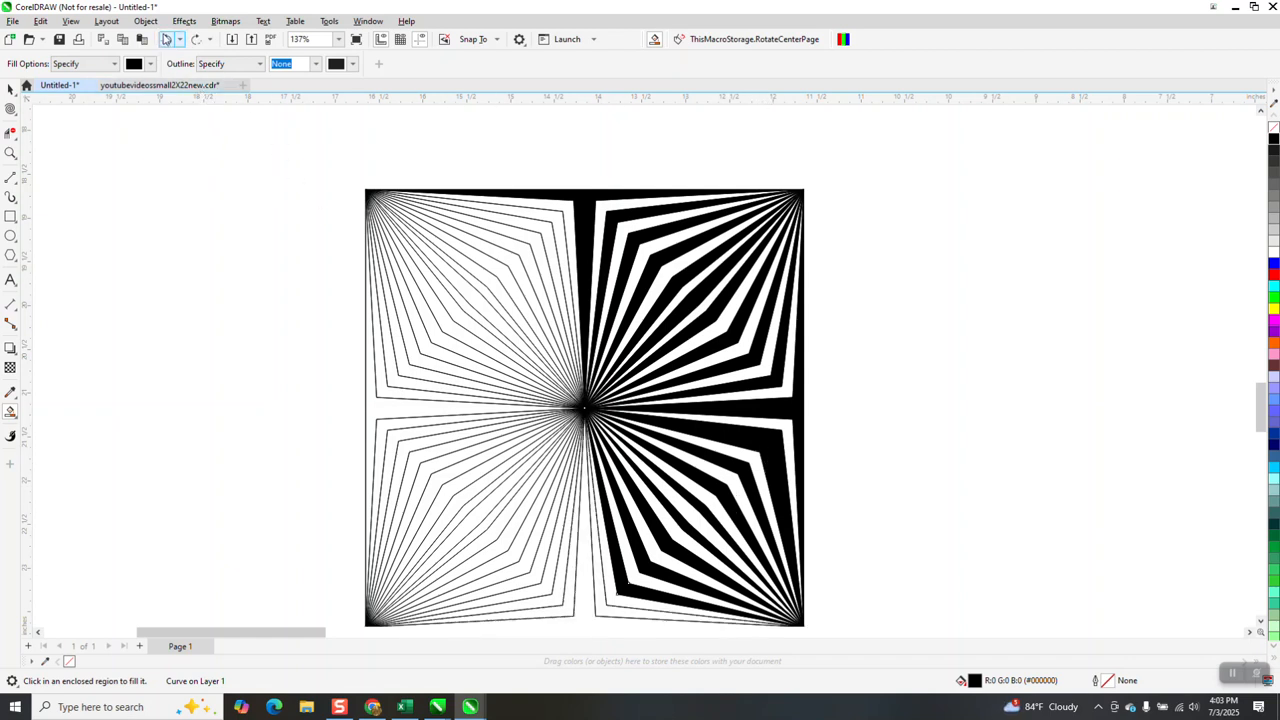
Undo the lower-right quadrant's stripe fills back to the correctly alternating black stripes below the right-middle band
click(168, 40)
click(170, 40)
click(170, 40)
click(171, 40)
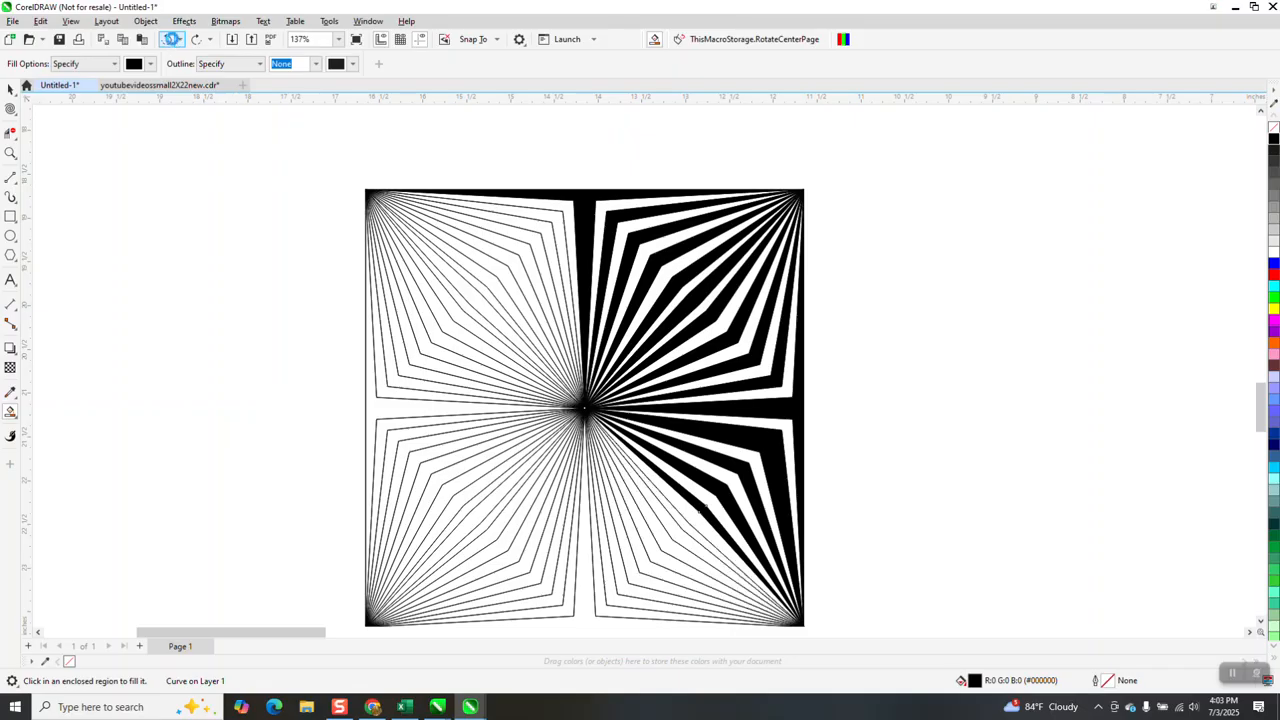
click(171, 40)
click(175, 41)
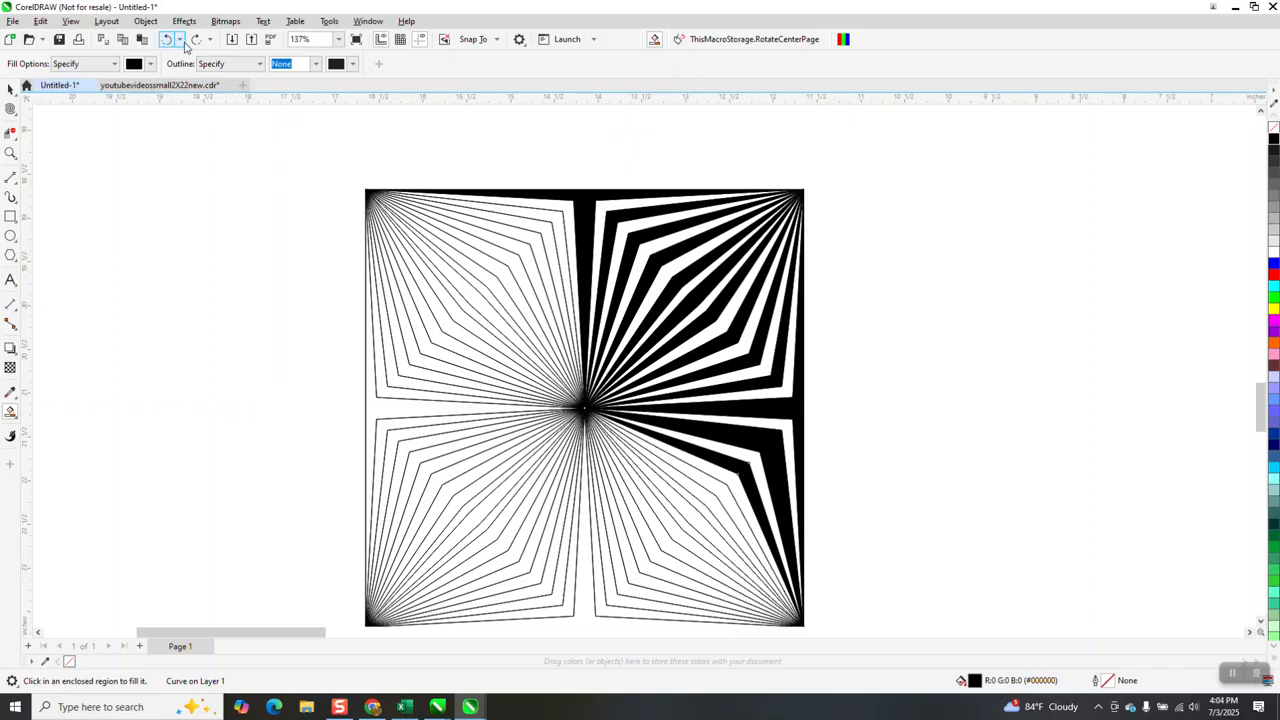
click(170, 42)
click(170, 42)
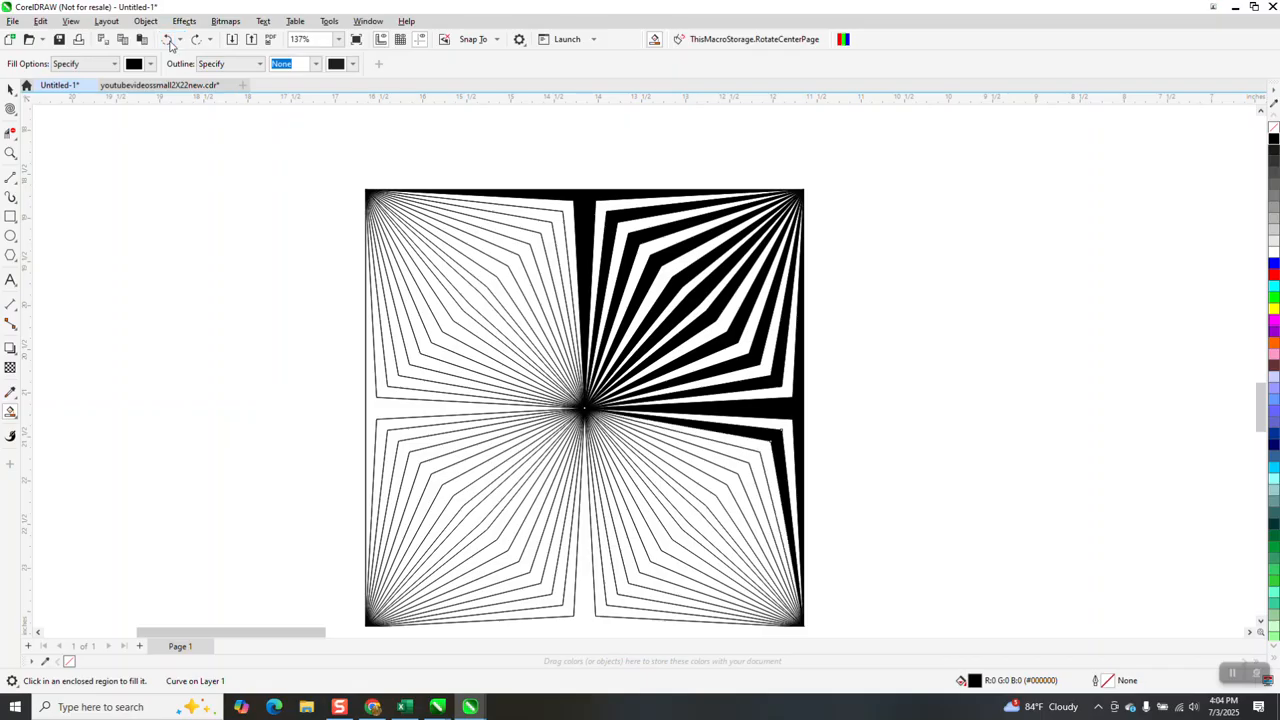
Refill the remaining alternate stripes of the lower-right quadrant with black, working across the diagonal to the bottom-middle band
click(742, 477)
click(737, 481)
click(715, 506)
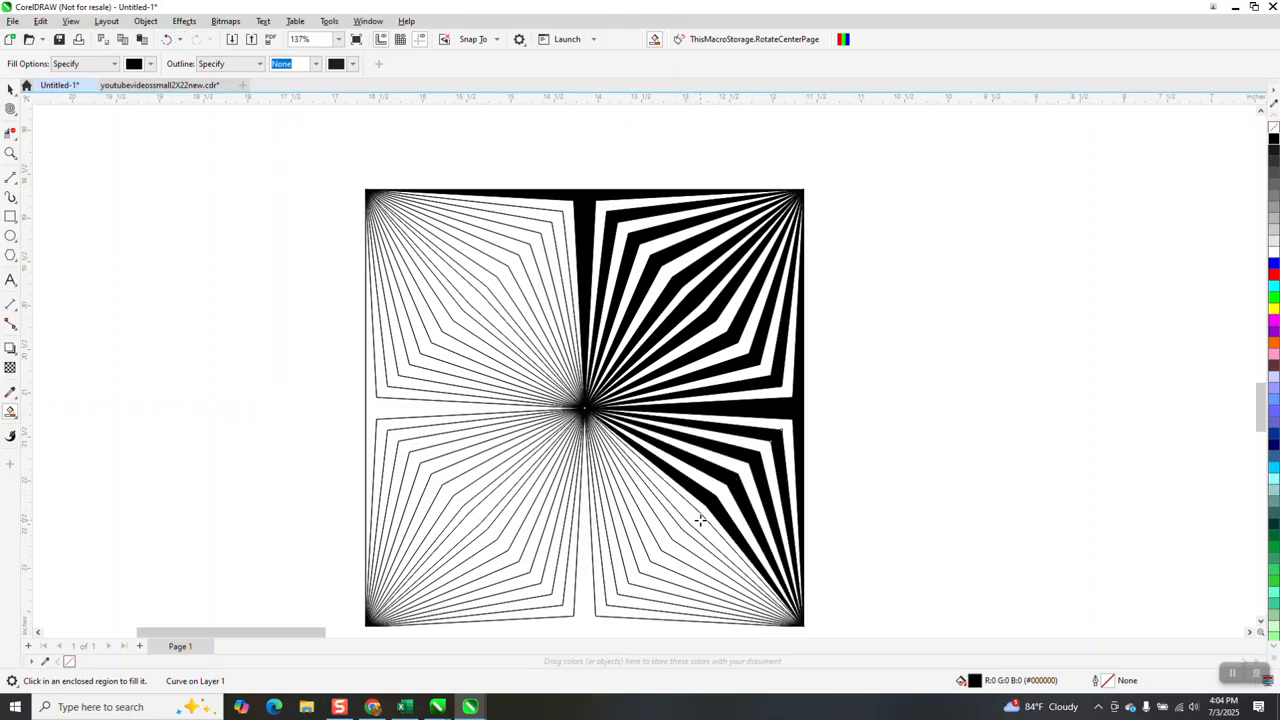
click(688, 537)
click(678, 545)
click(661, 560)
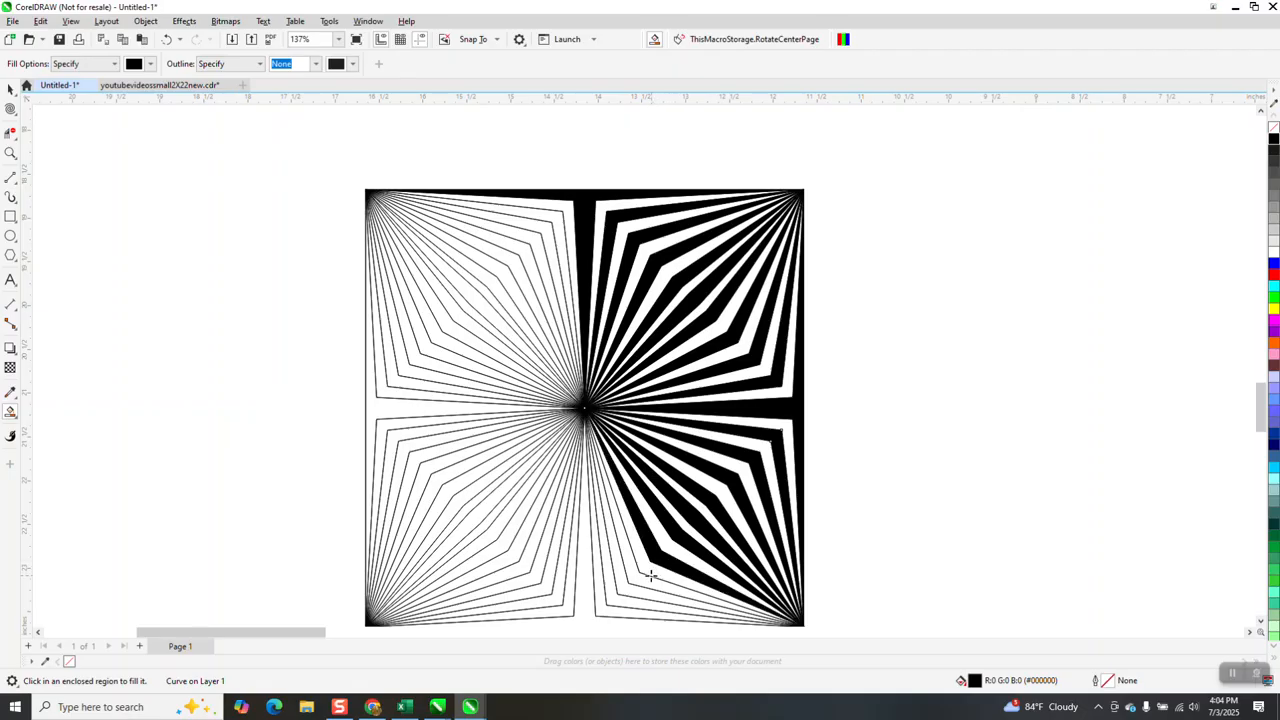
click(647, 580)
click(612, 603)
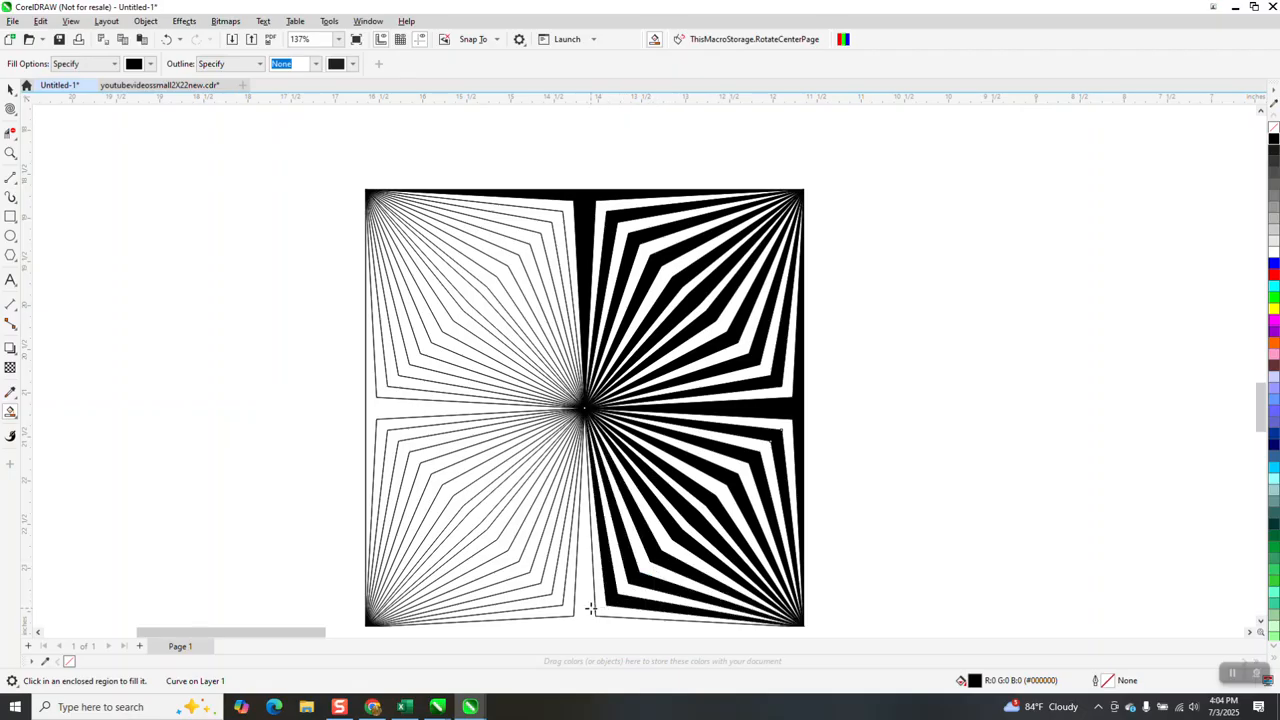
Fill the bottom-middle band and alternate stripes of the lower-left quadrant black, up to its diagonal
click(576, 604)
click(545, 586)
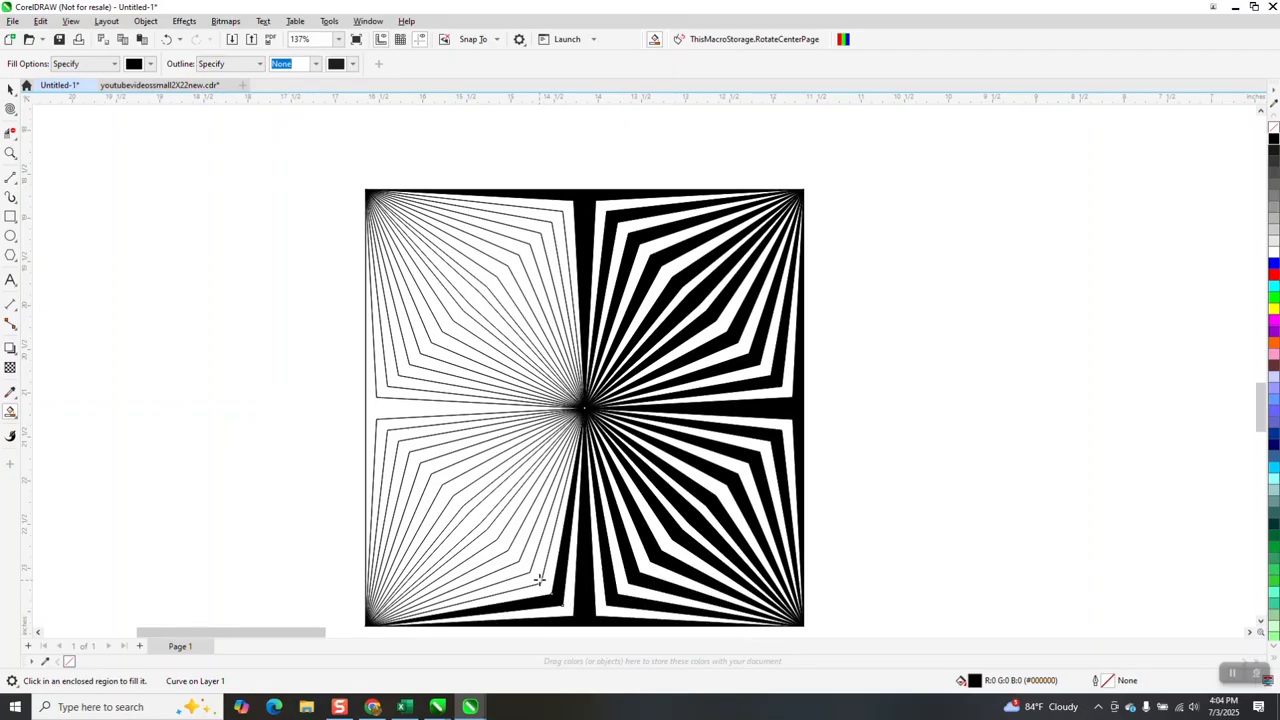
click(520, 564)
click(513, 553)
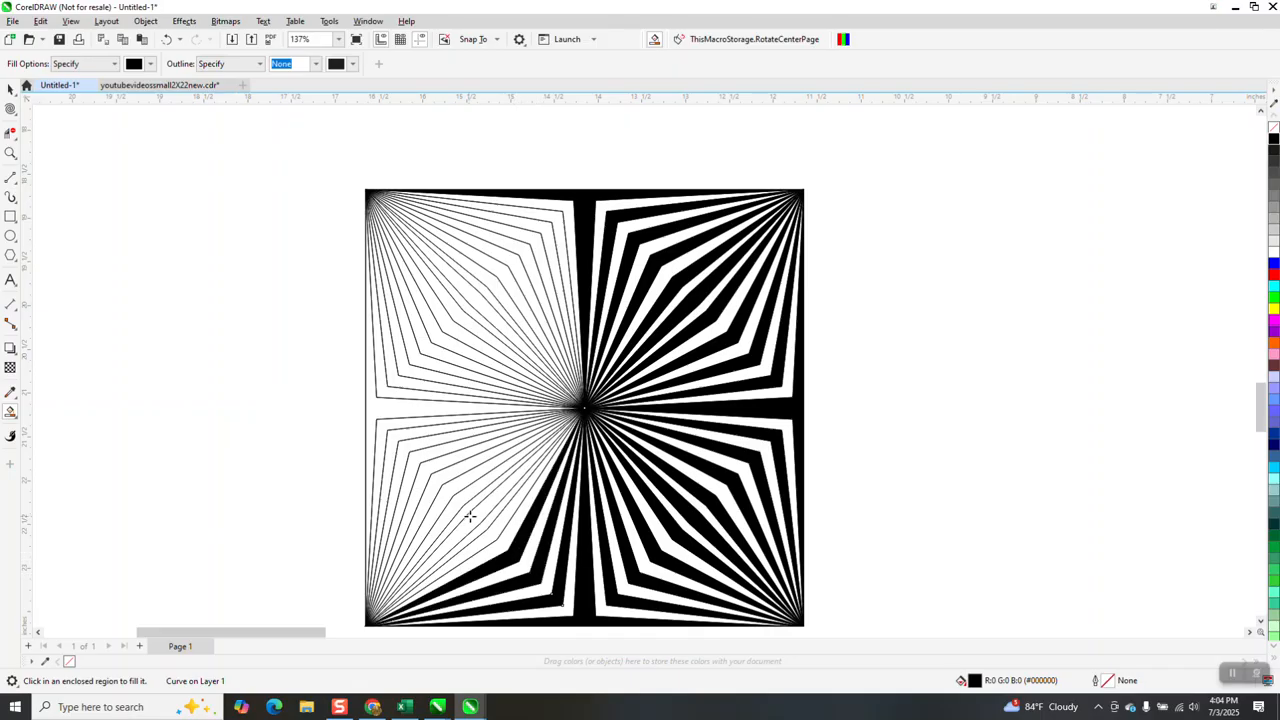
click(493, 529)
click(474, 510)
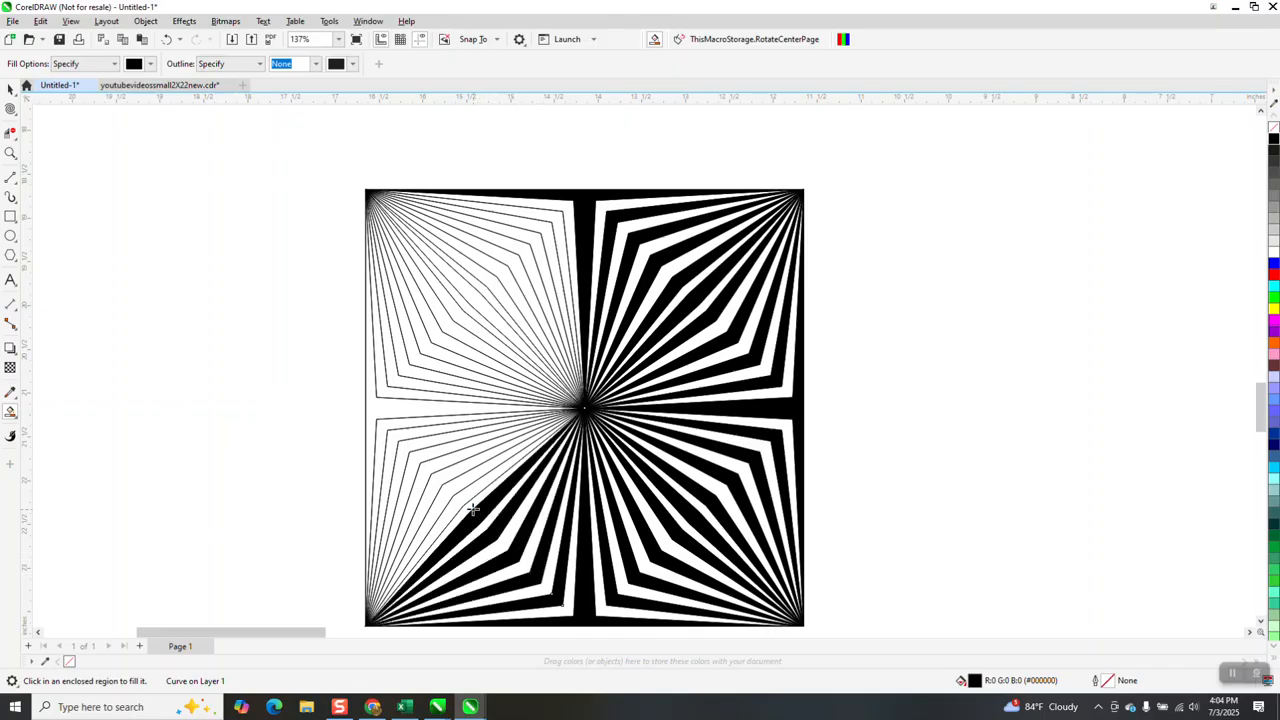
Fill alternate stripes in the upper half of the lower-left quadrant and the left-middle band with black
click(464, 498)
click(441, 474)
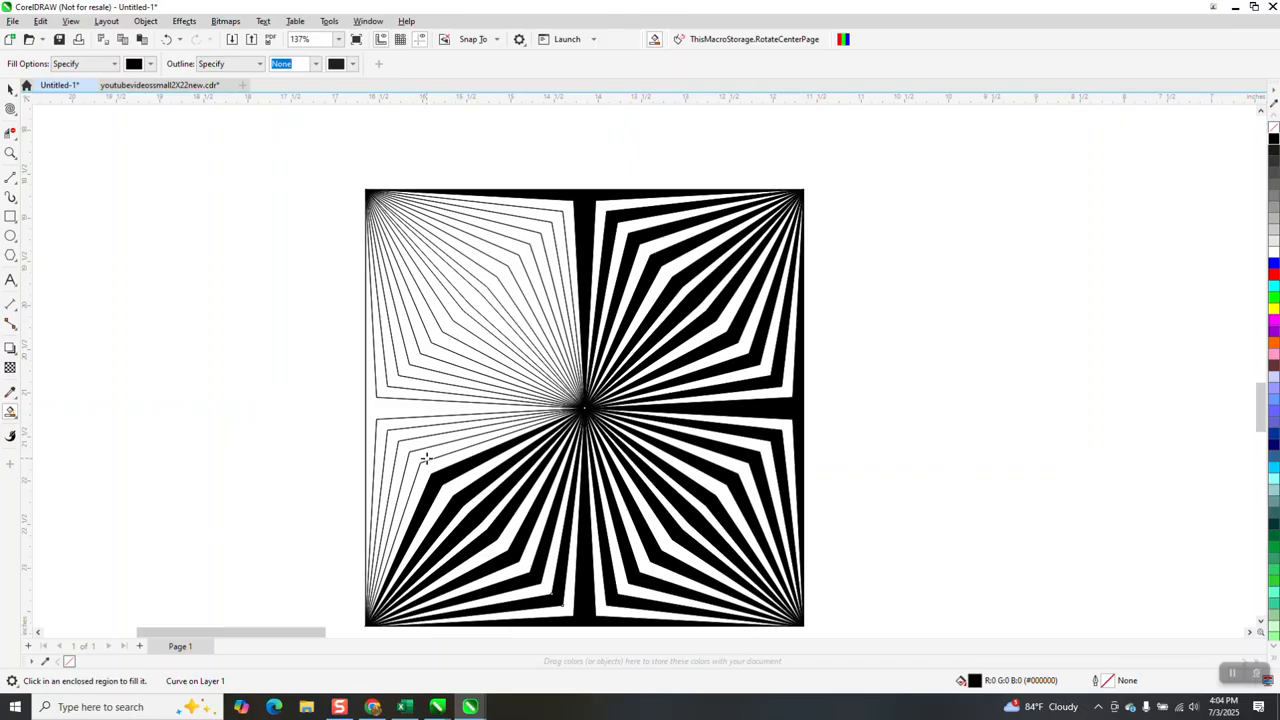
click(423, 453)
click(414, 433)
click(405, 410)
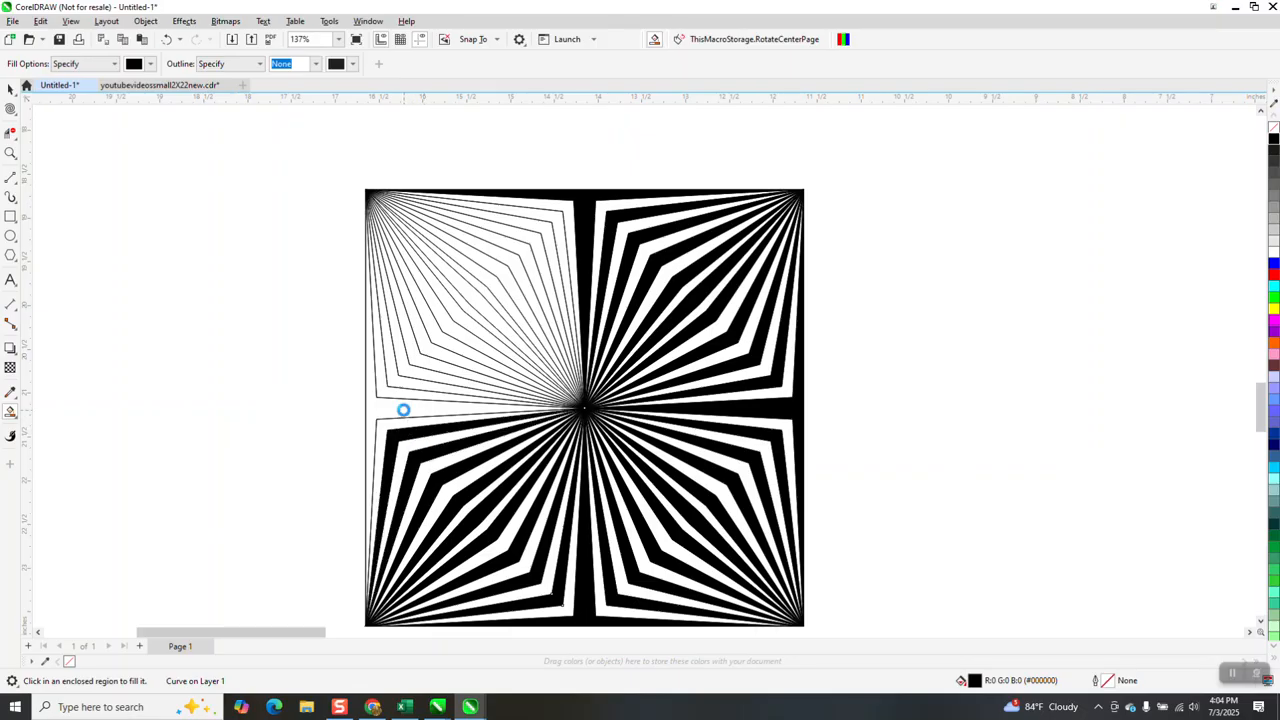
Fill alternate stripes in the lower half of the upper-left quadrant black, up to its diagonal
click(411, 380)
click(422, 362)
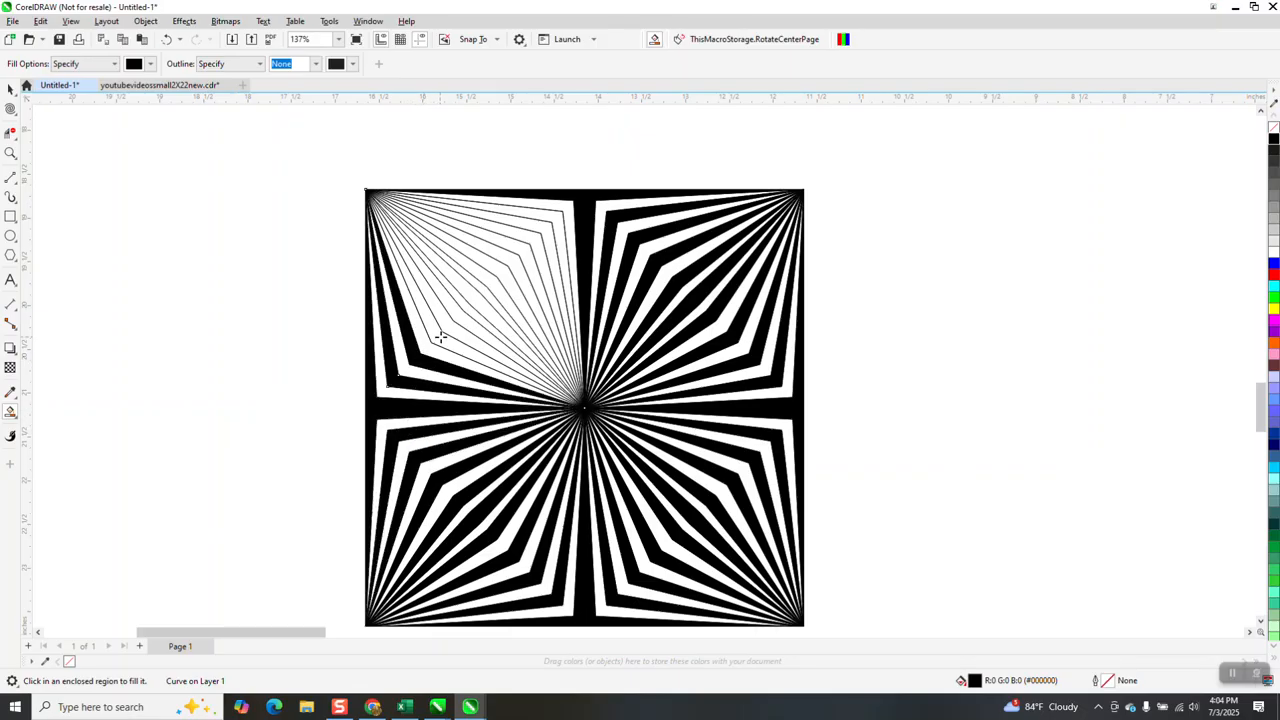
click(449, 322)
click(460, 315)
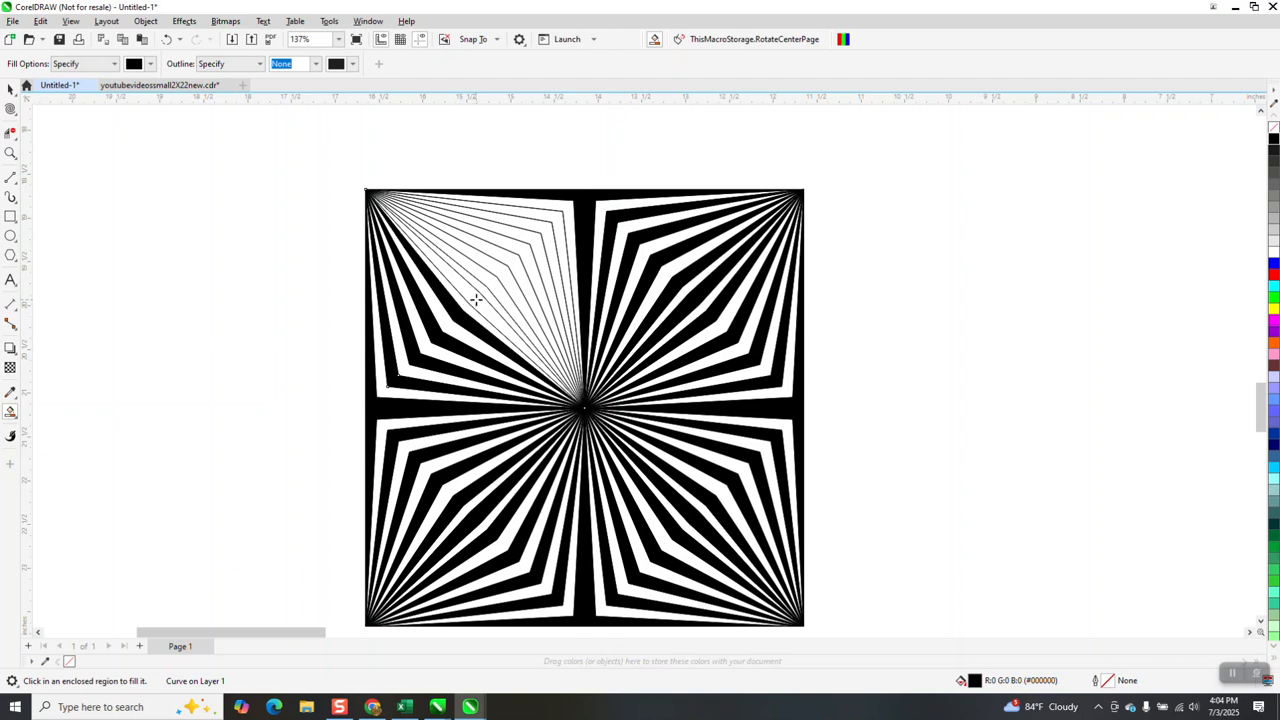
Fill the remaining alternate stripes in the upper half of the upper-left quadrant black, up to the top-middle band
click(477, 298)
click(491, 282)
click(516, 268)
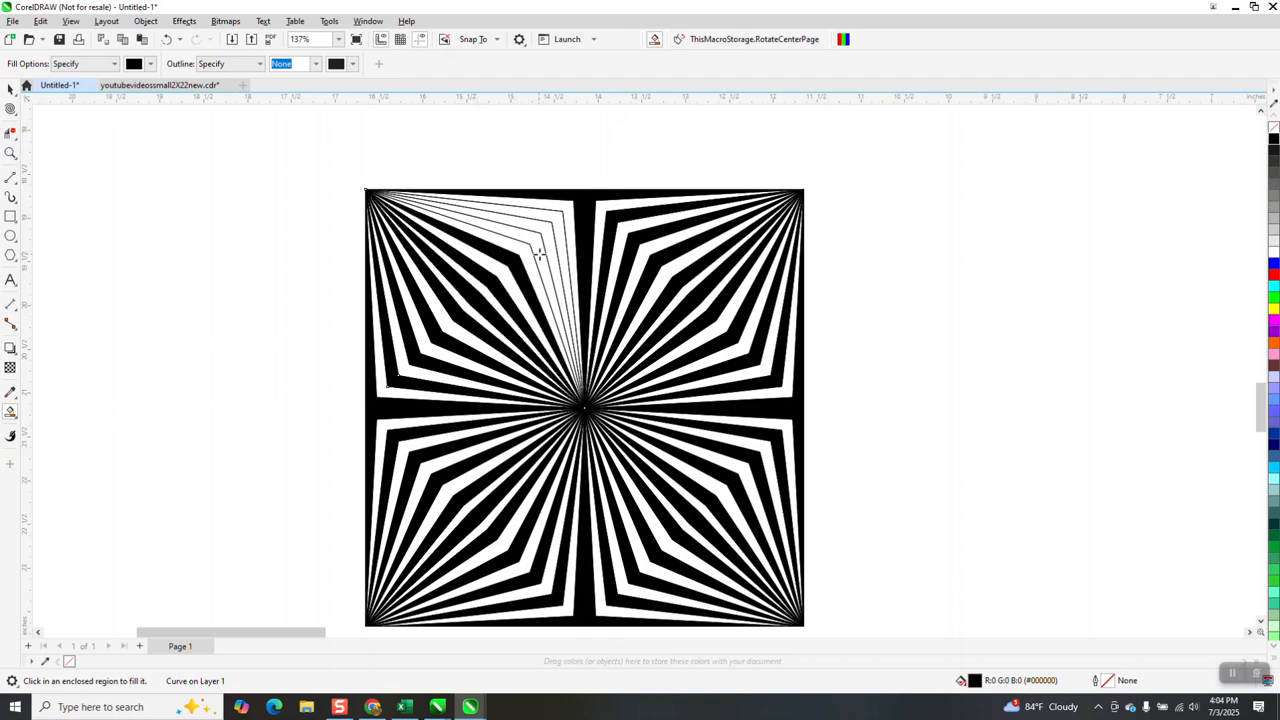
click(540, 254)
click(563, 240)
Move the black right-middle band piece 6 inches right and the line group 6 inches left, clear of the other black stripes
scroll(602, 291, down, 1)
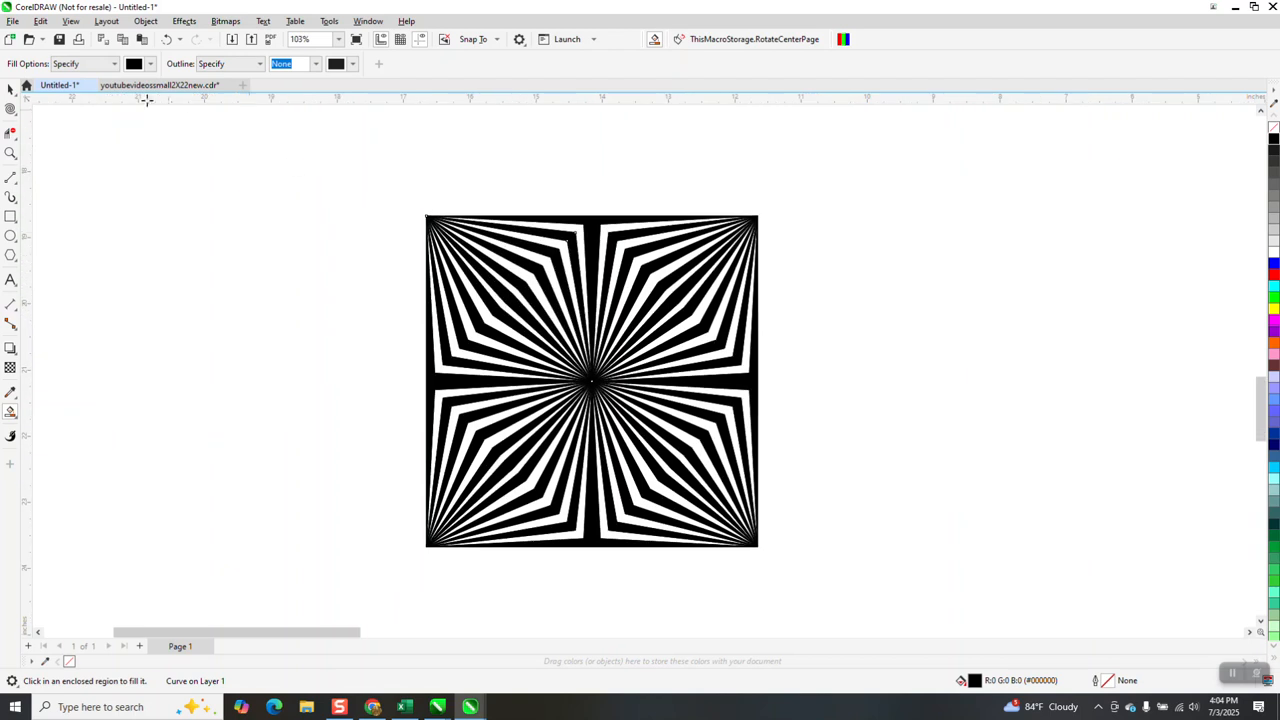
click(10, 88)
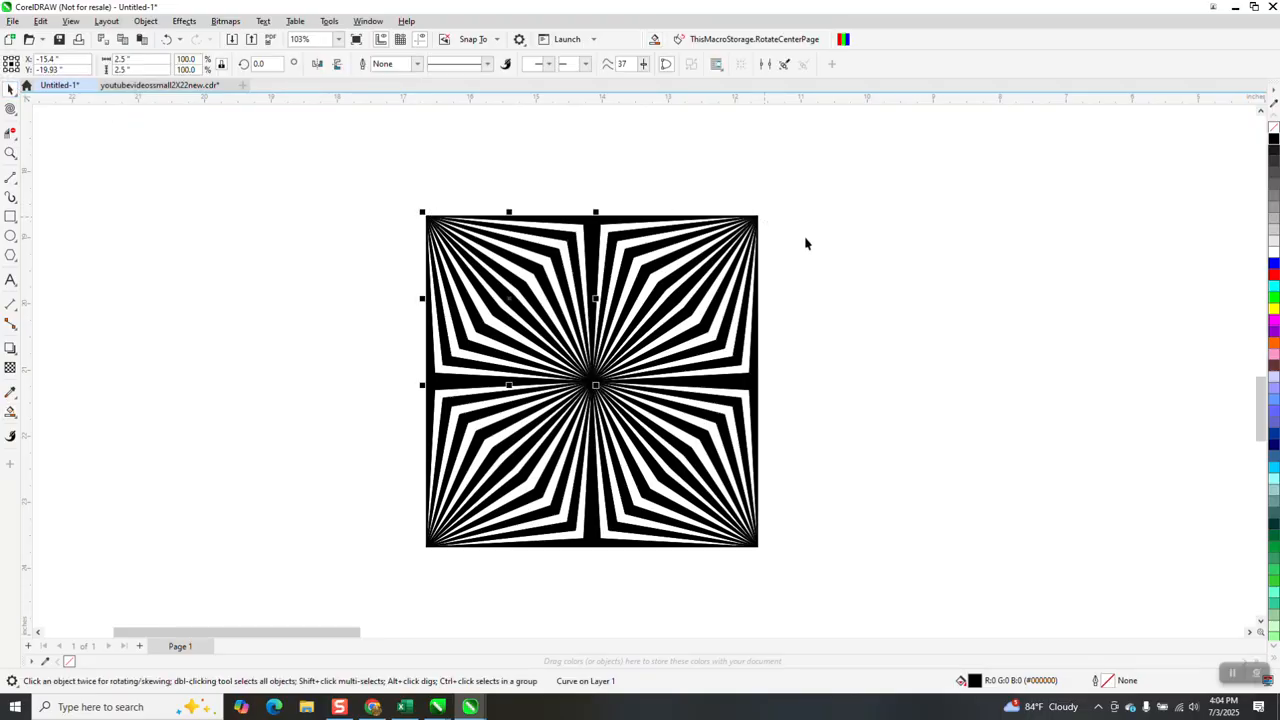
scroll(898, 287, down, 1)
click(777, 364)
key(Right)
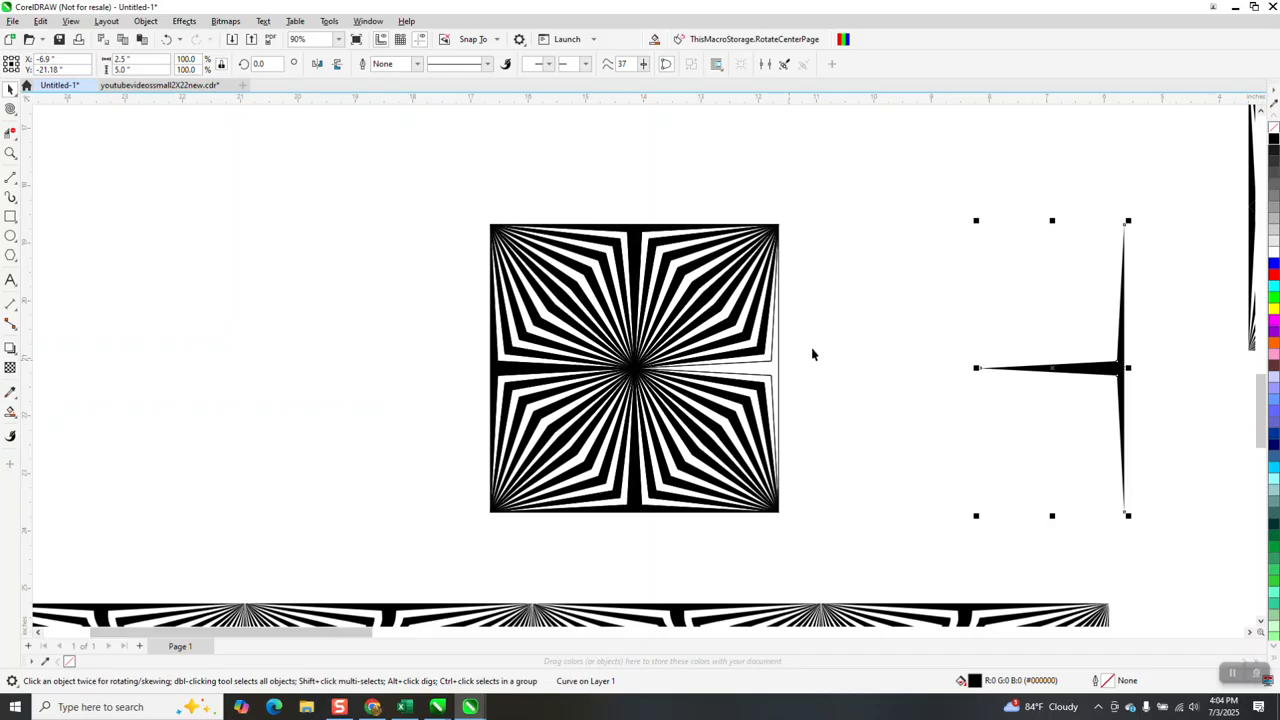
click(781, 370)
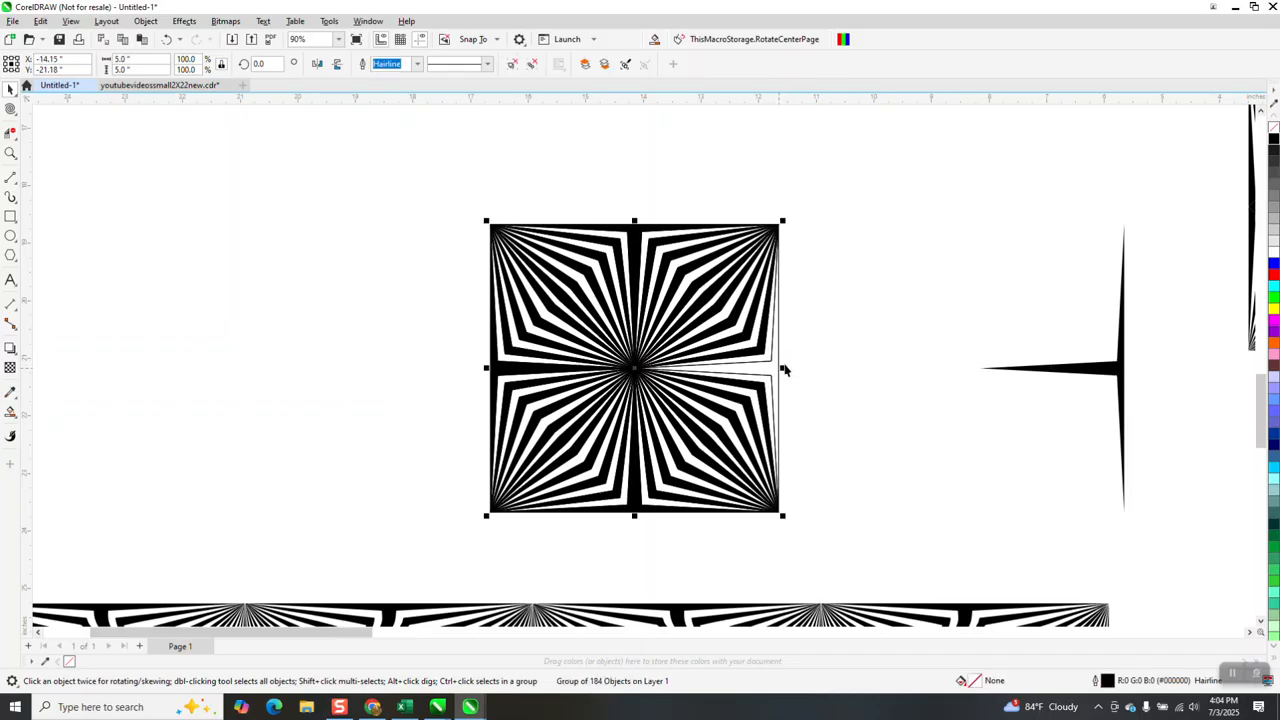
key(Left)
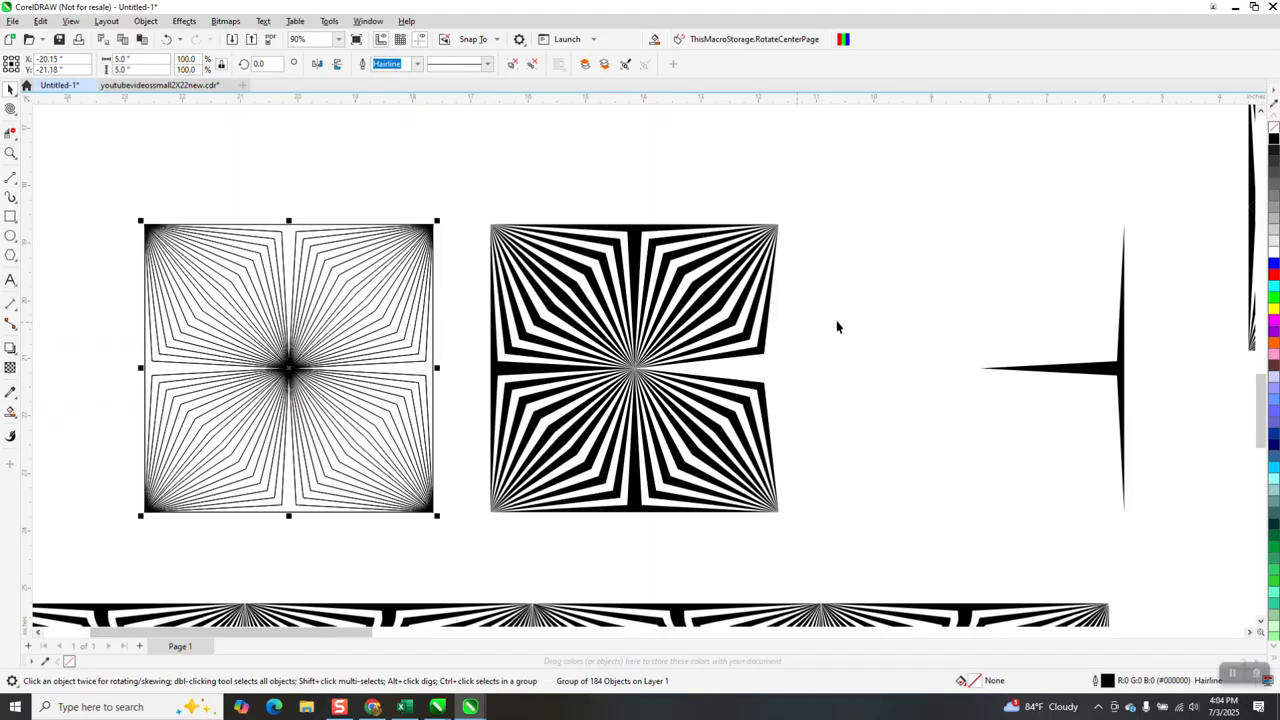
Move the right-middle band piece back into the black square and group all the black stripes
click(1091, 374)
key(Left)
drag(450, 192, 901, 571)
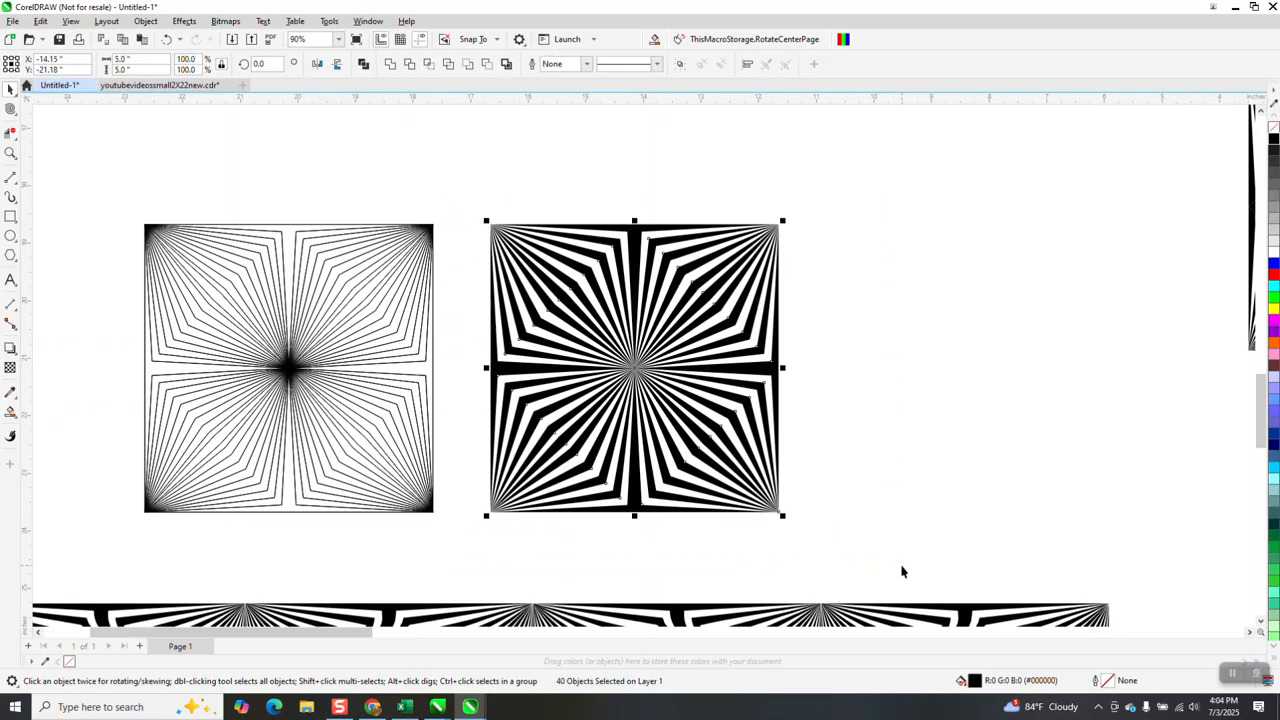
key(ctrl+g)
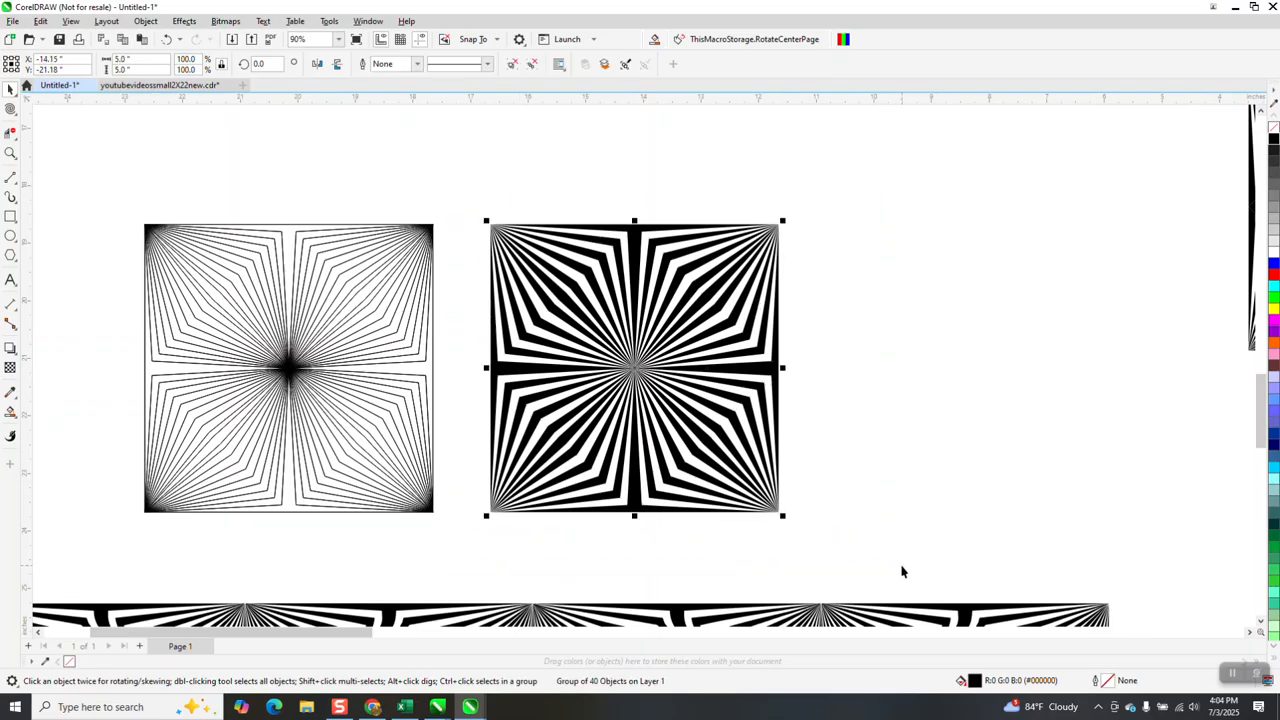
Twirl the grouped black square about its centre using the 4.5-inch nib at rate 21
click(13, 111)
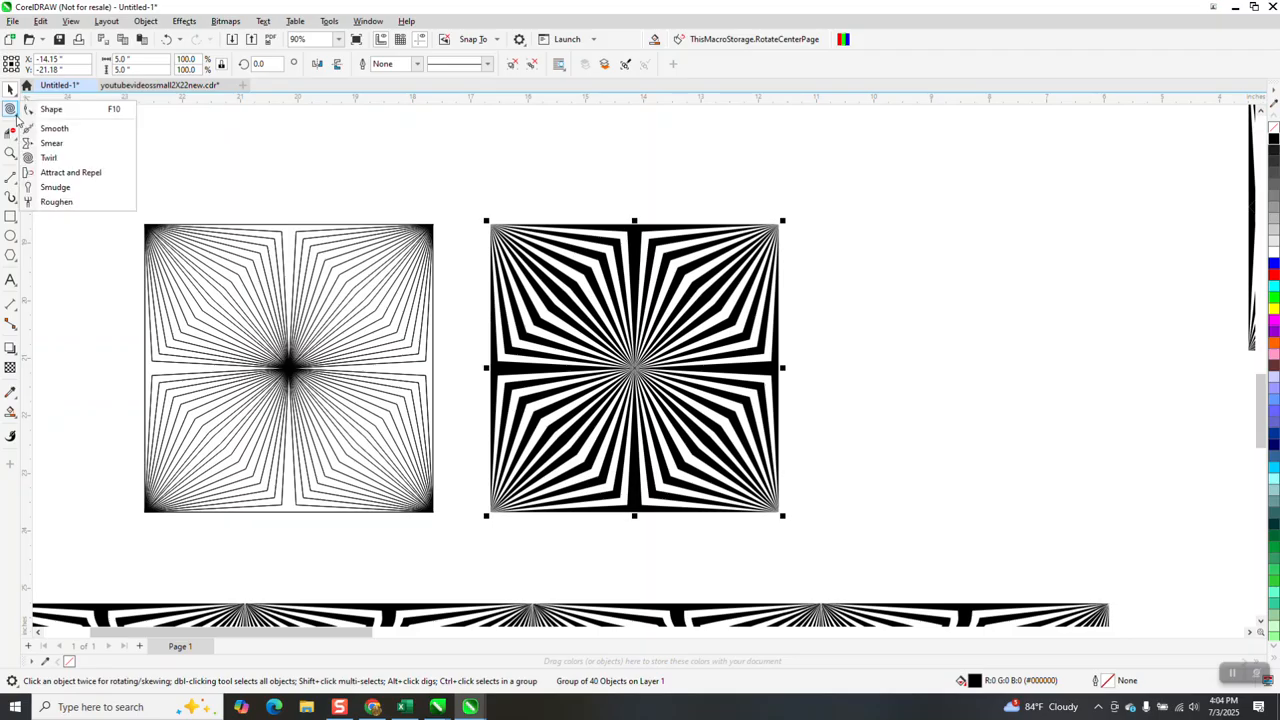
click(48, 157)
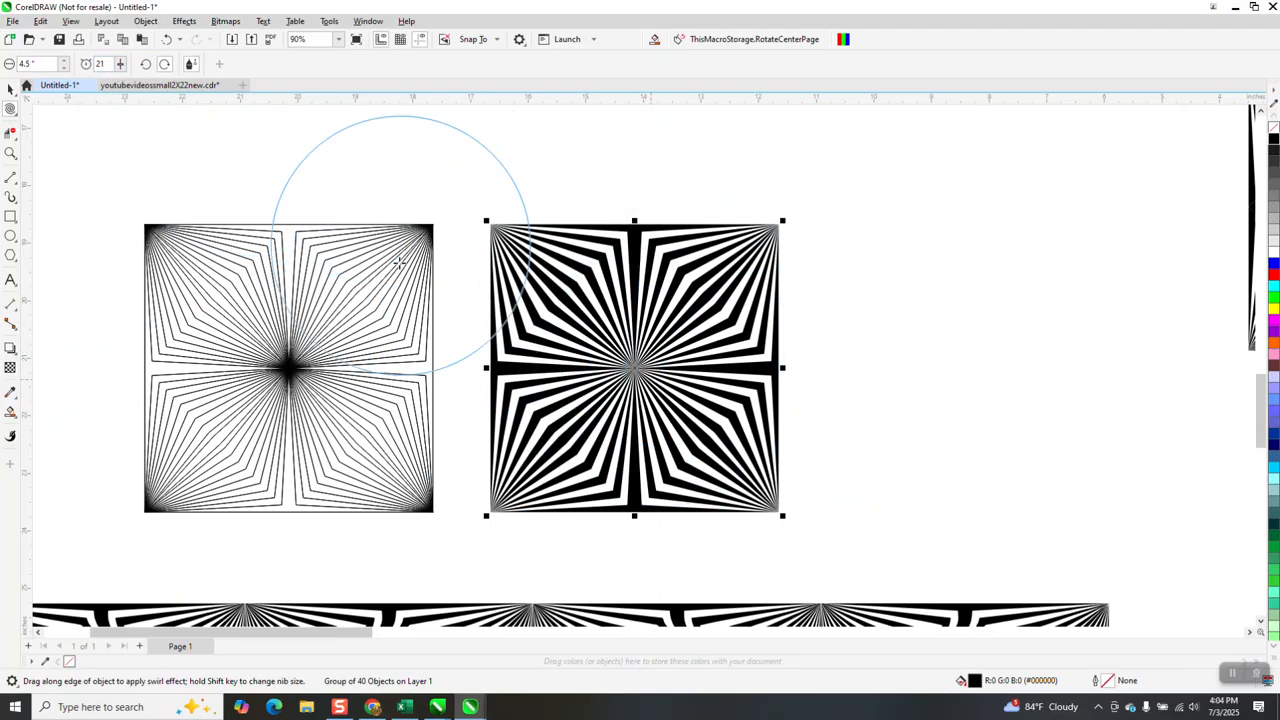
click(11, 153)
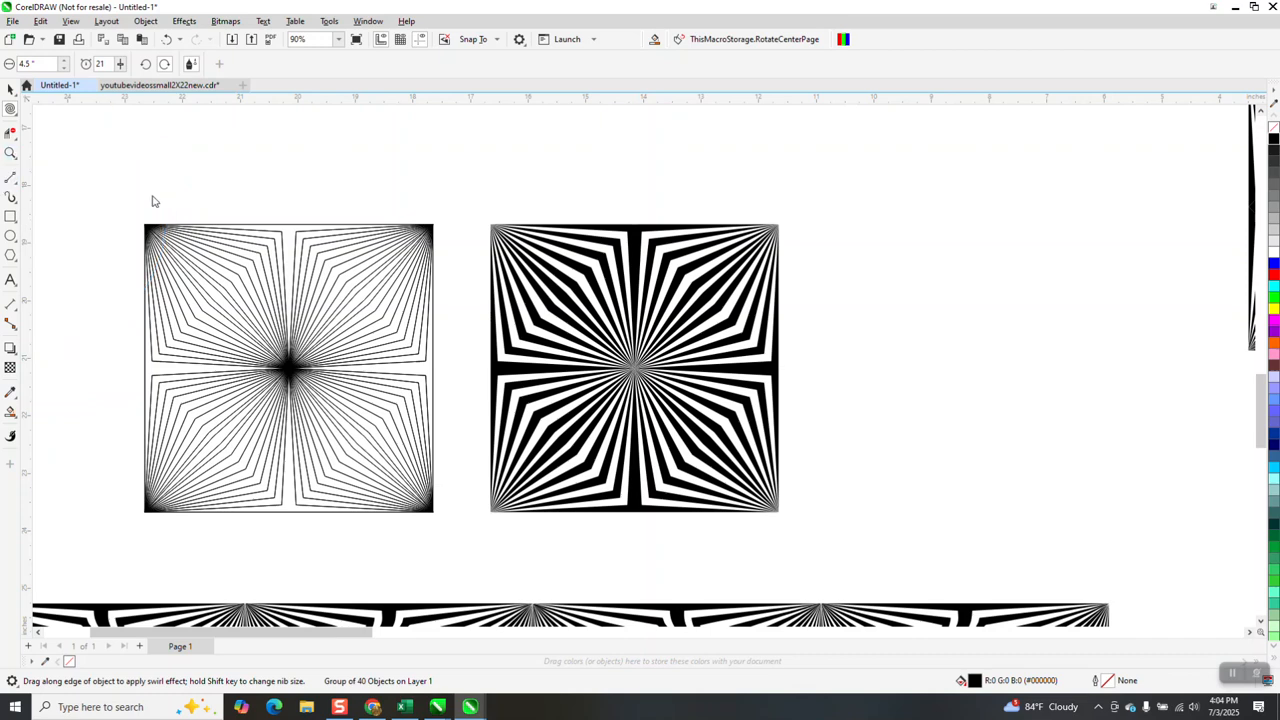
drag(535, 356, 931, 582)
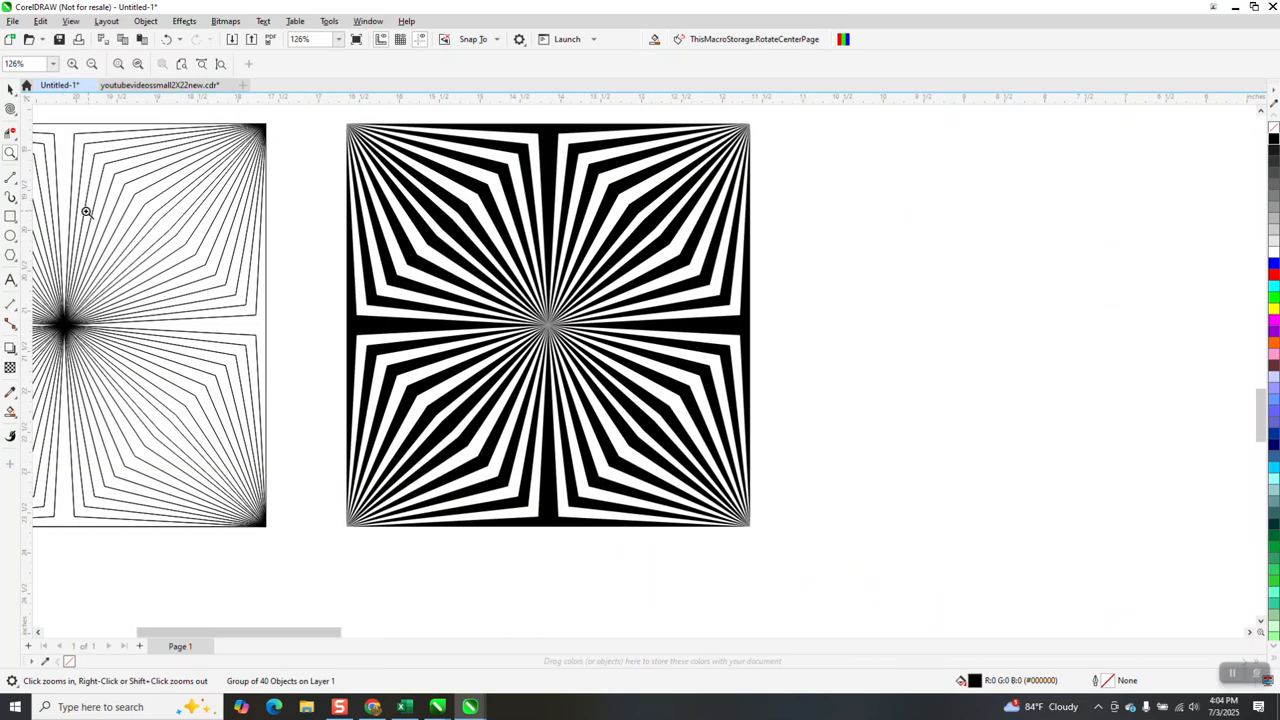
click(10, 108)
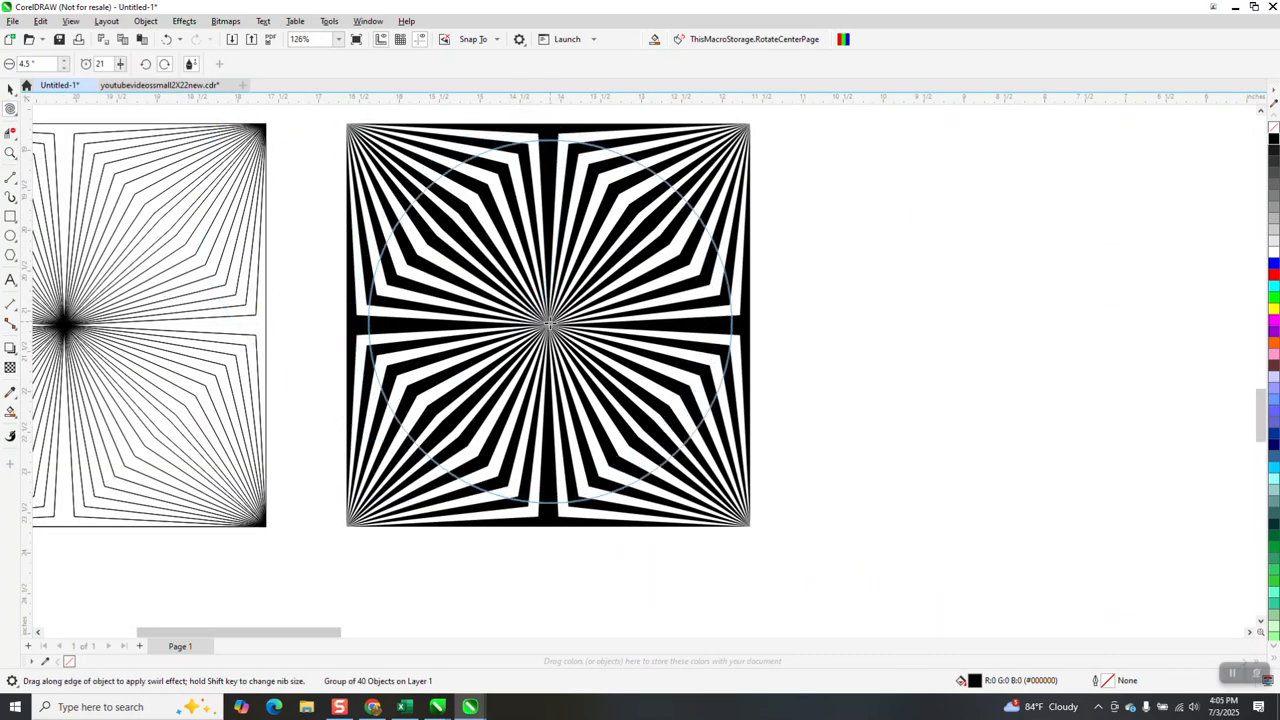
drag(548, 325, 598, 332)
Resize the twirled square to 5 by 5 inches
scroll(797, 389, down, 2)
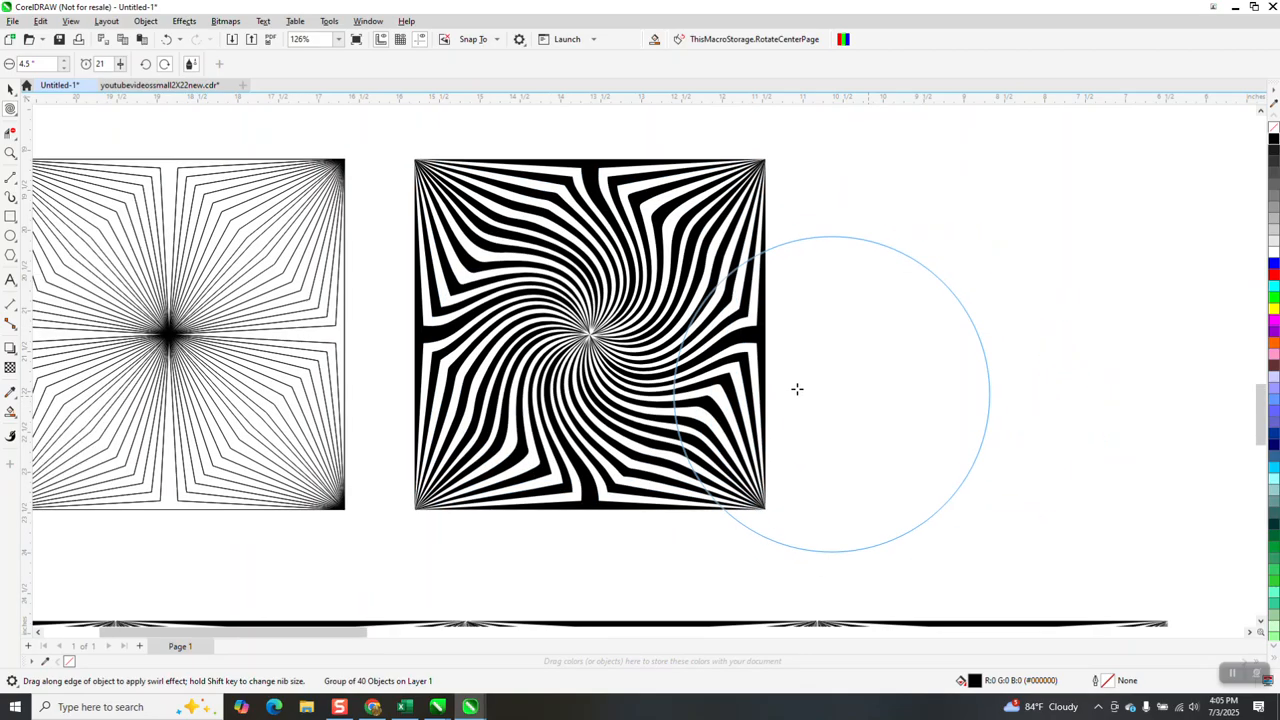
click(10, 88)
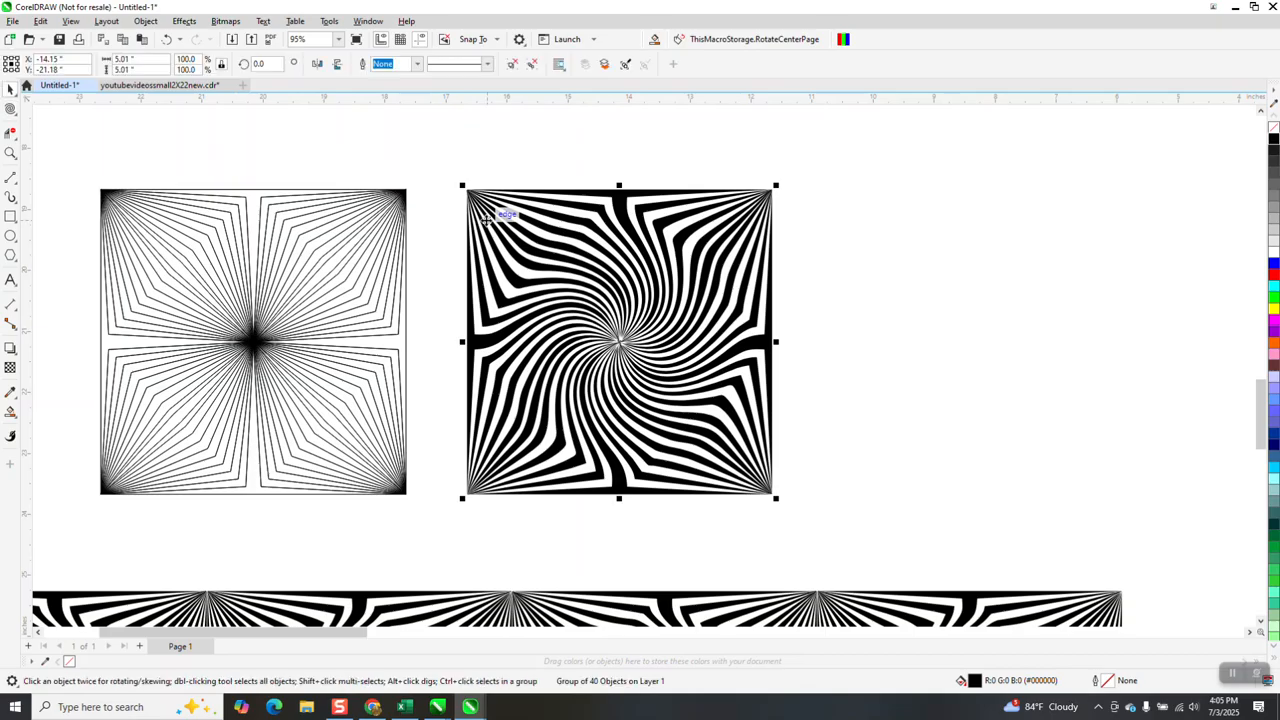
scroll(472, 178, down, 1)
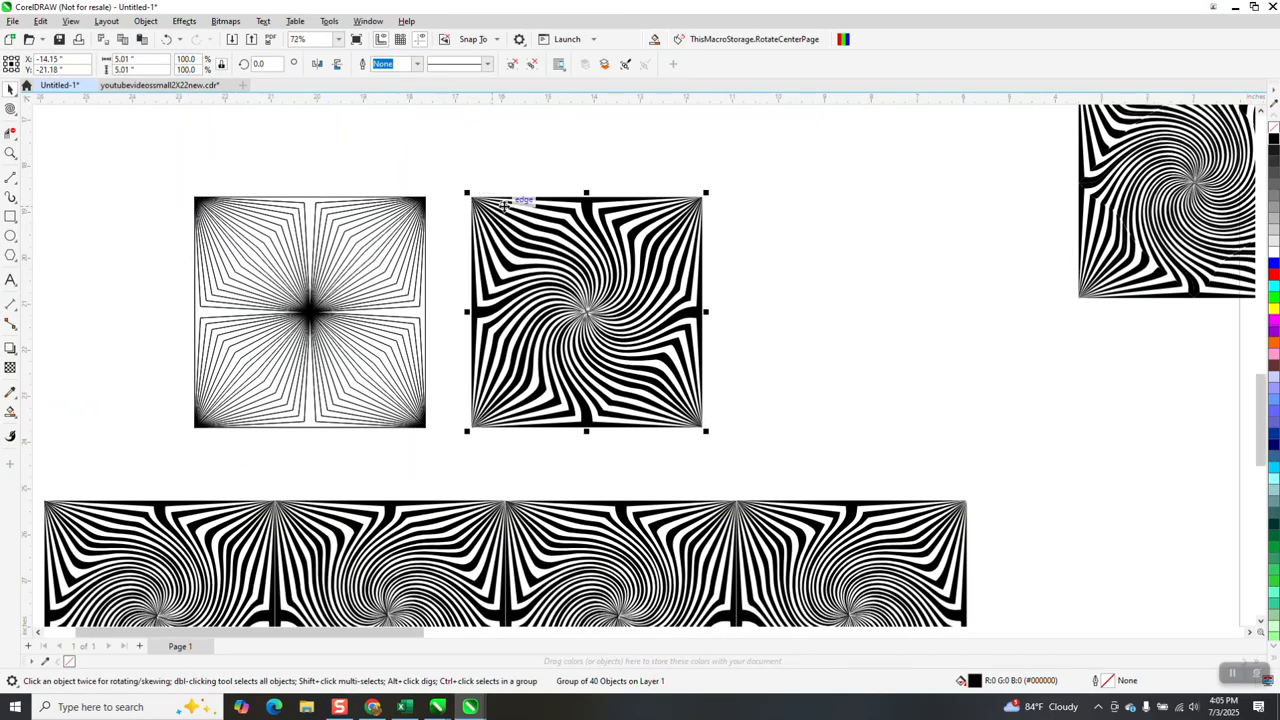
drag(137, 69, 58, 70)
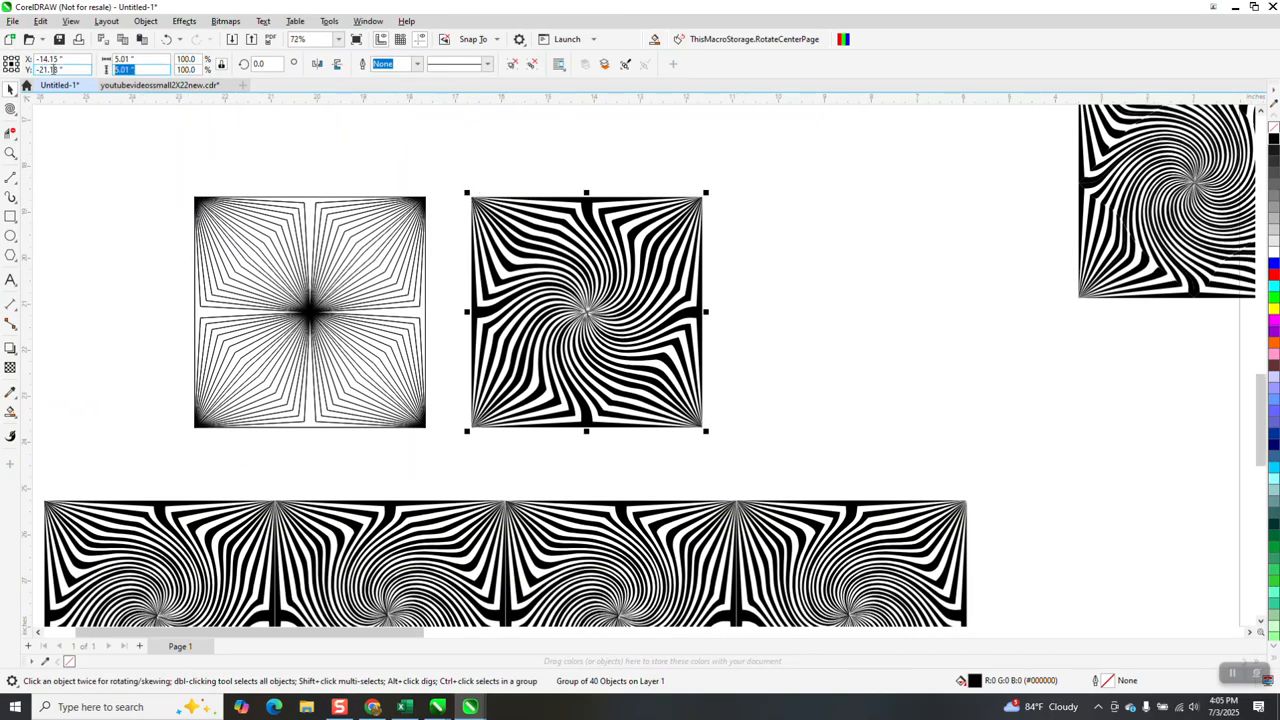
text(5)
key(Return)
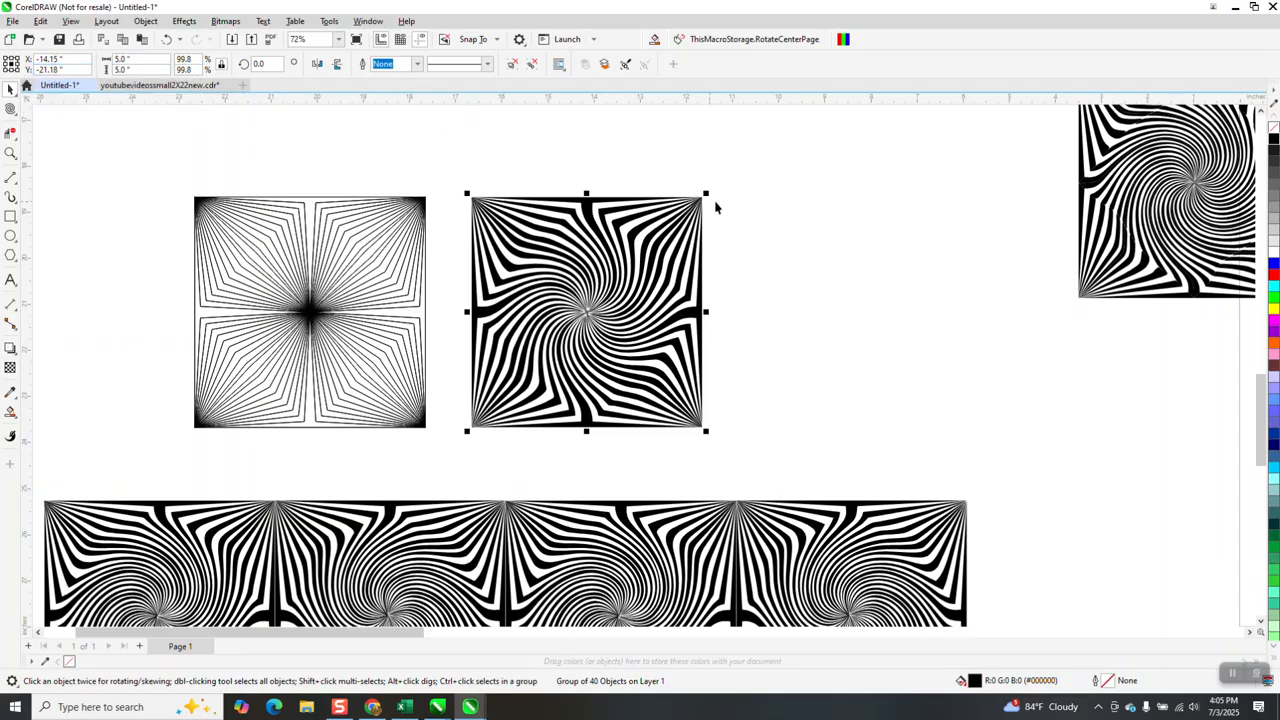
Move the twirled square to the empty area left of the line square and duplicate it 6 inches to the right
scroll(708, 165, down, 3)
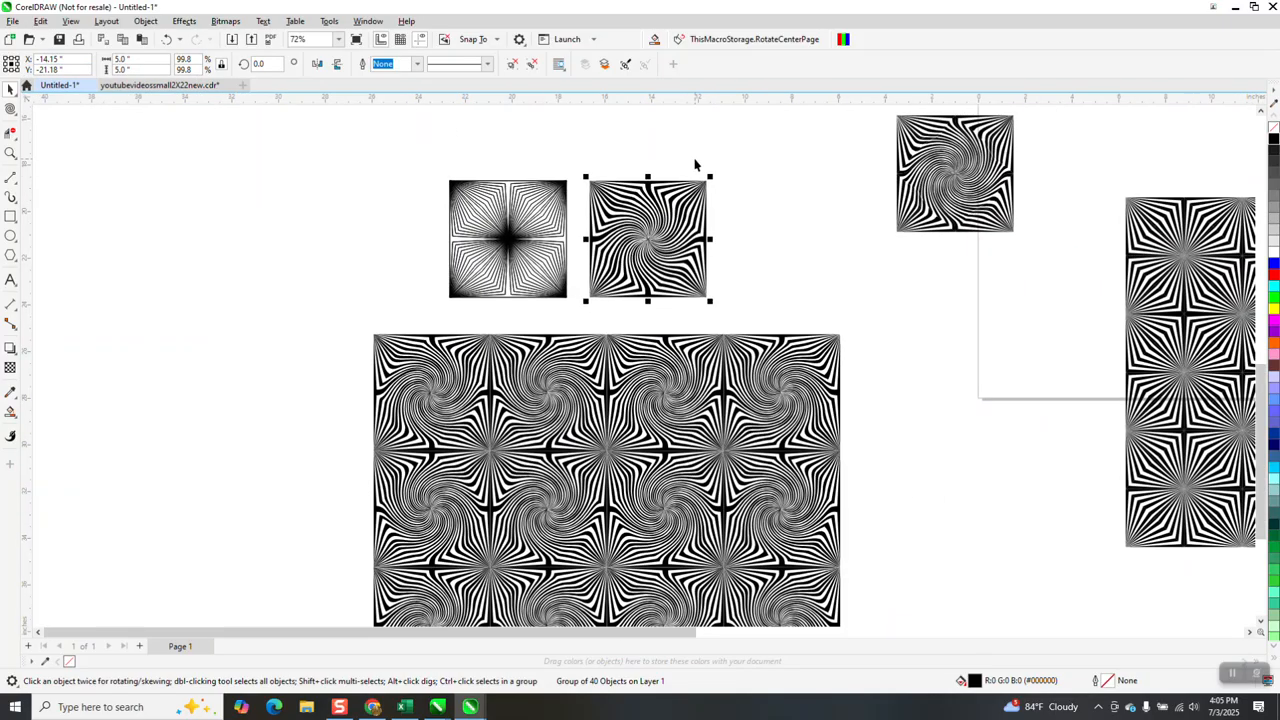
drag(544, 243, 203, 205)
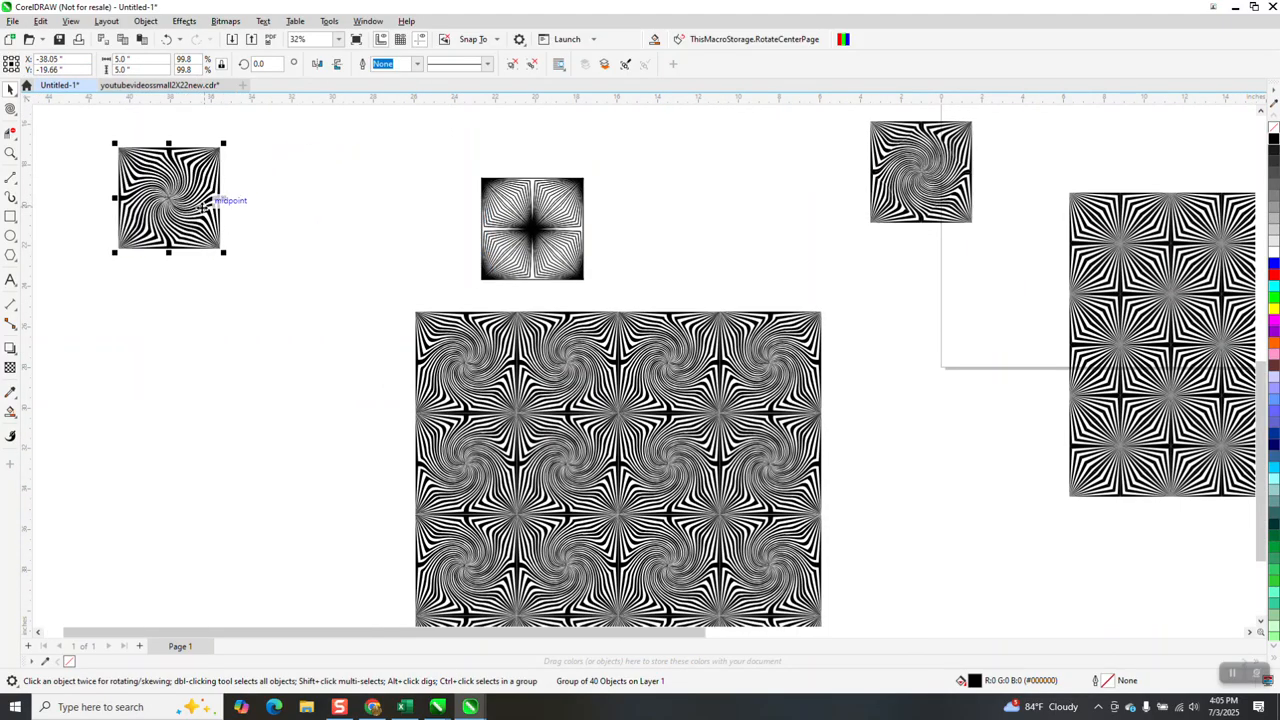
key(ctrl+d)
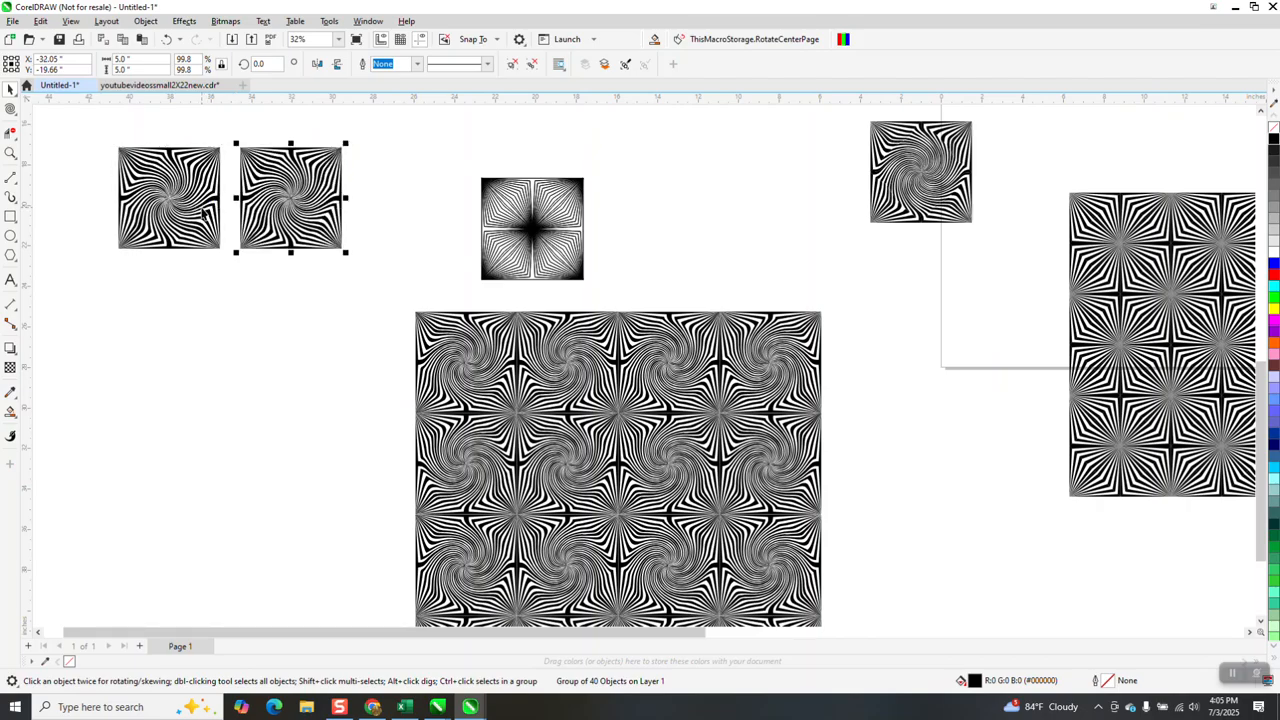
Delete the spaced duplicate of the twirled square and set the nudge distance to 5 inches
key(Delete)
click(455, 63)
text(5)
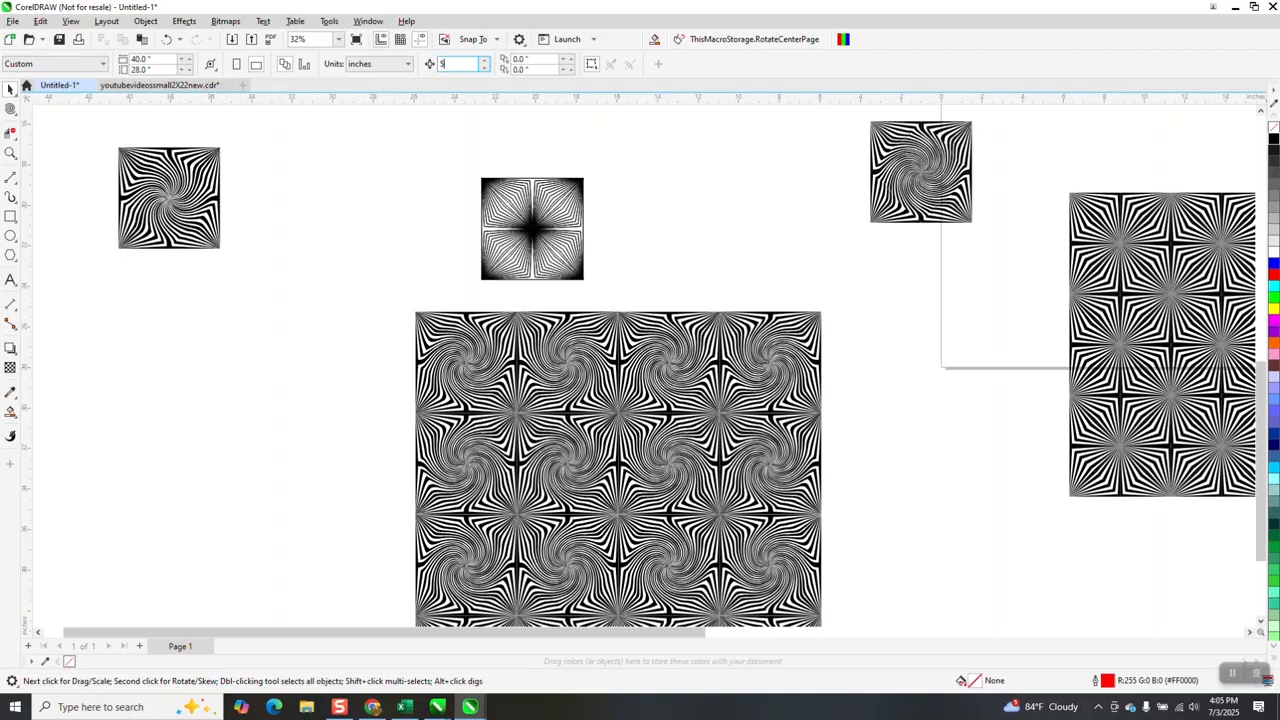
Duplicate the remaining twirled square 5 inches to the right, edge to edge, and mirror the copy vertically
click(191, 186)
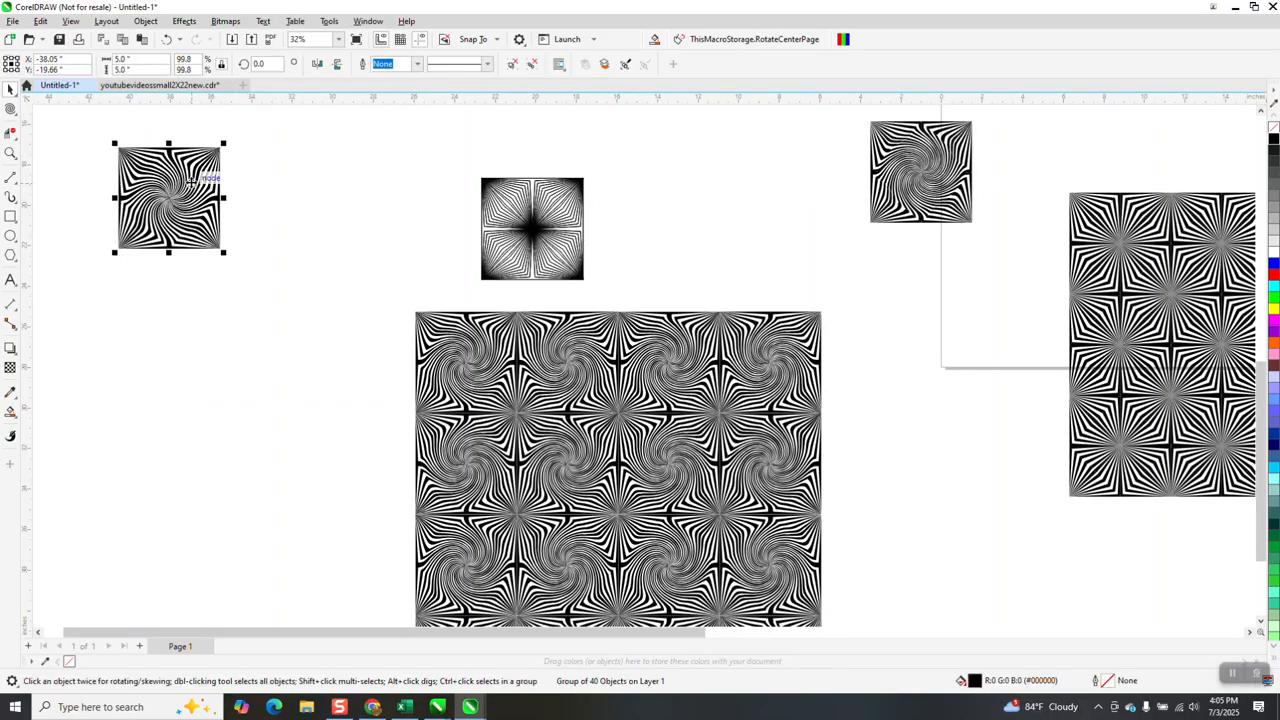
key(ctrl+d)
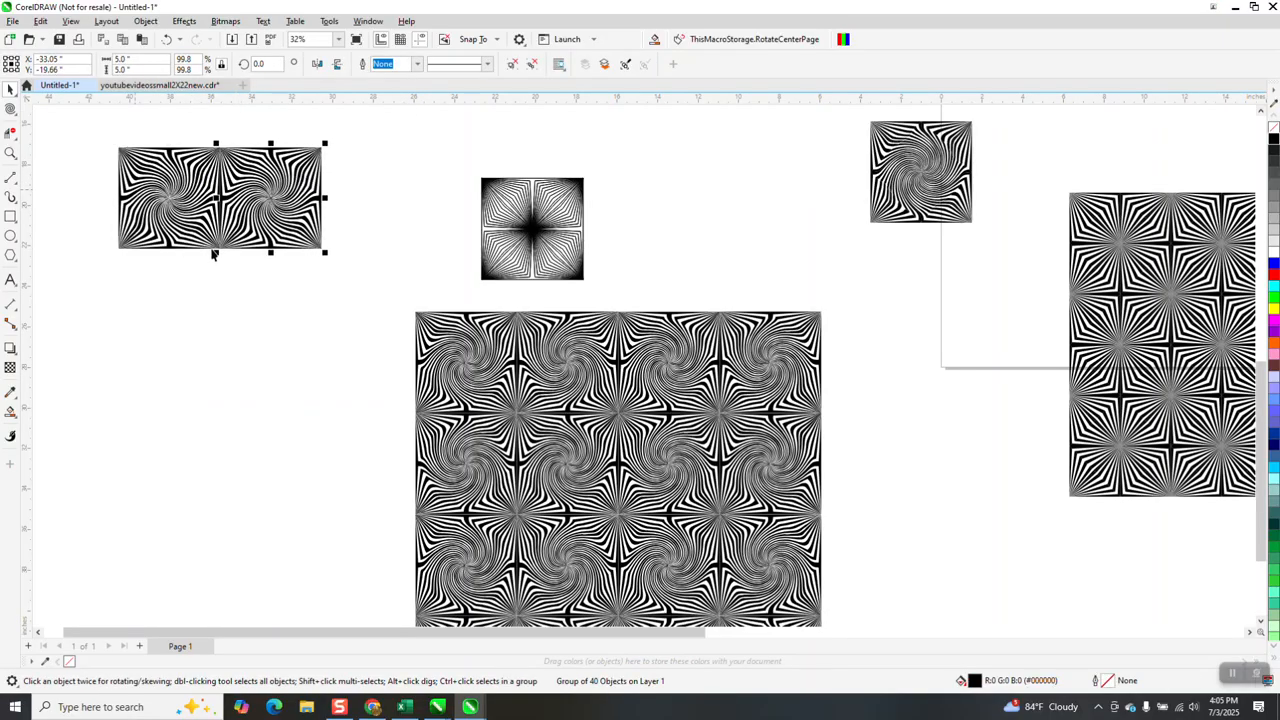
click(337, 64)
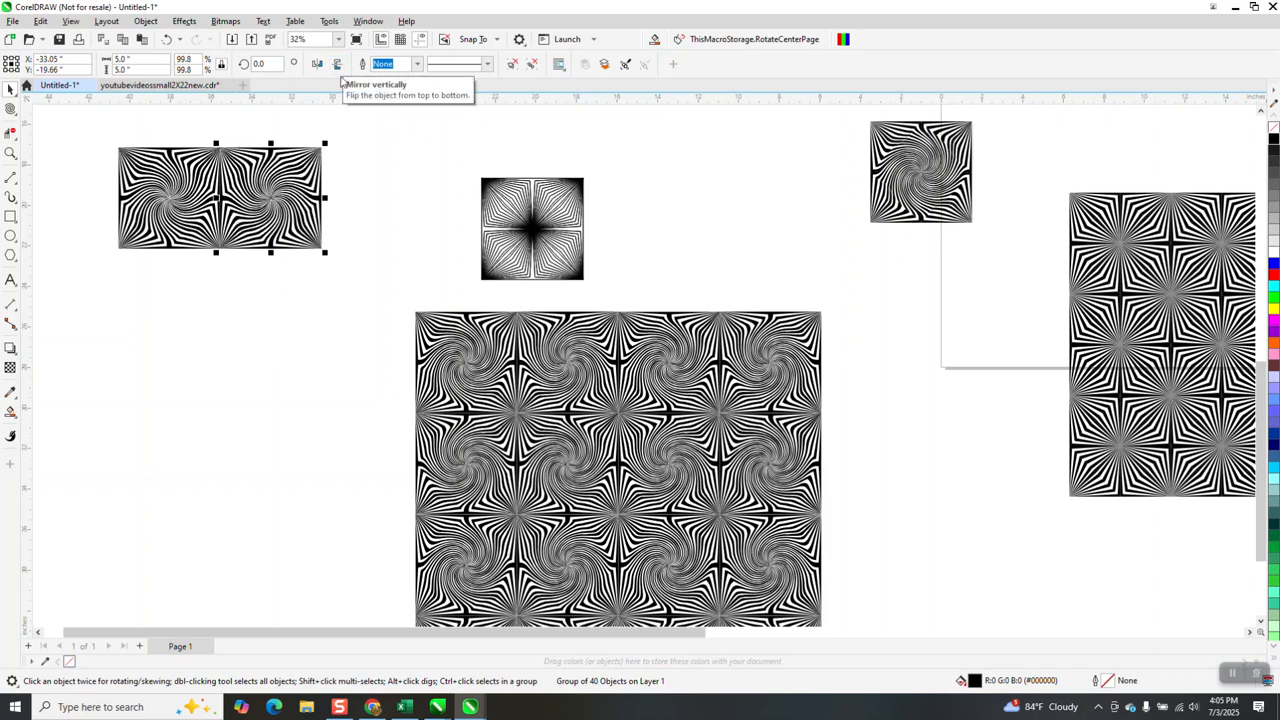
Duplicate the two-tile pair 10 inches to the right and move the overlapping line square clear of the row
drag(103, 136, 381, 282)
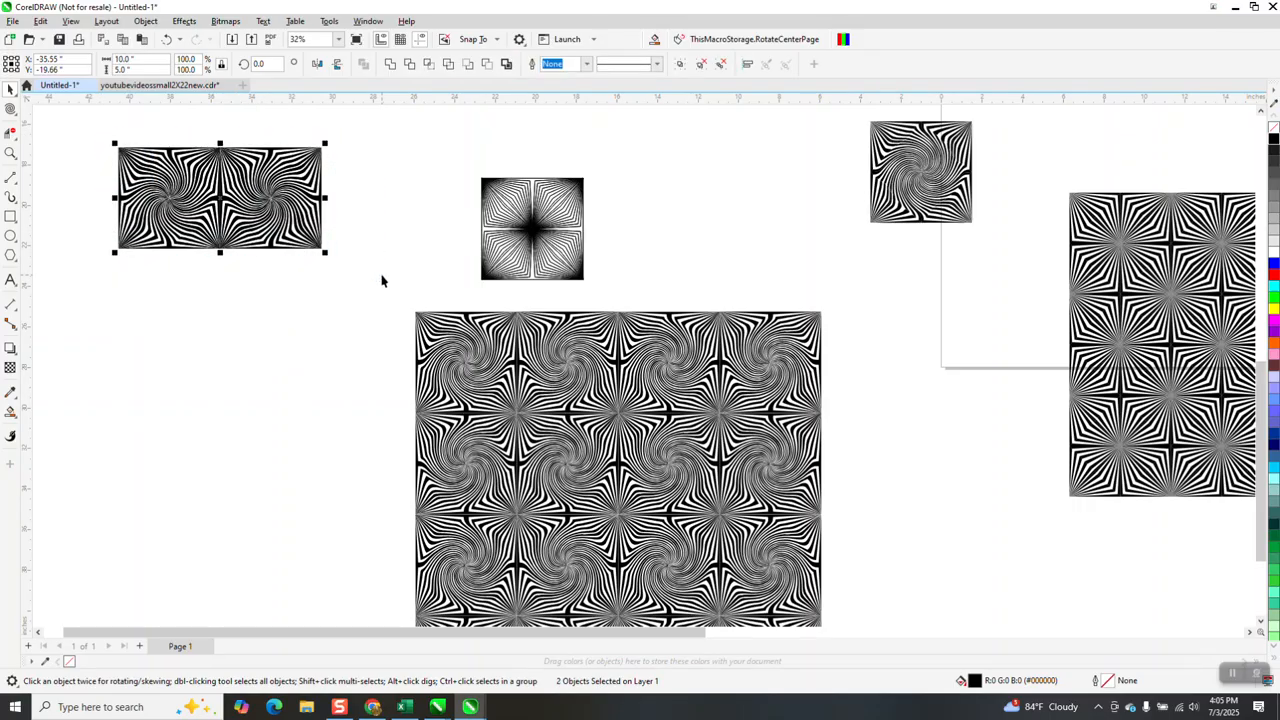
key(ctrl+d)
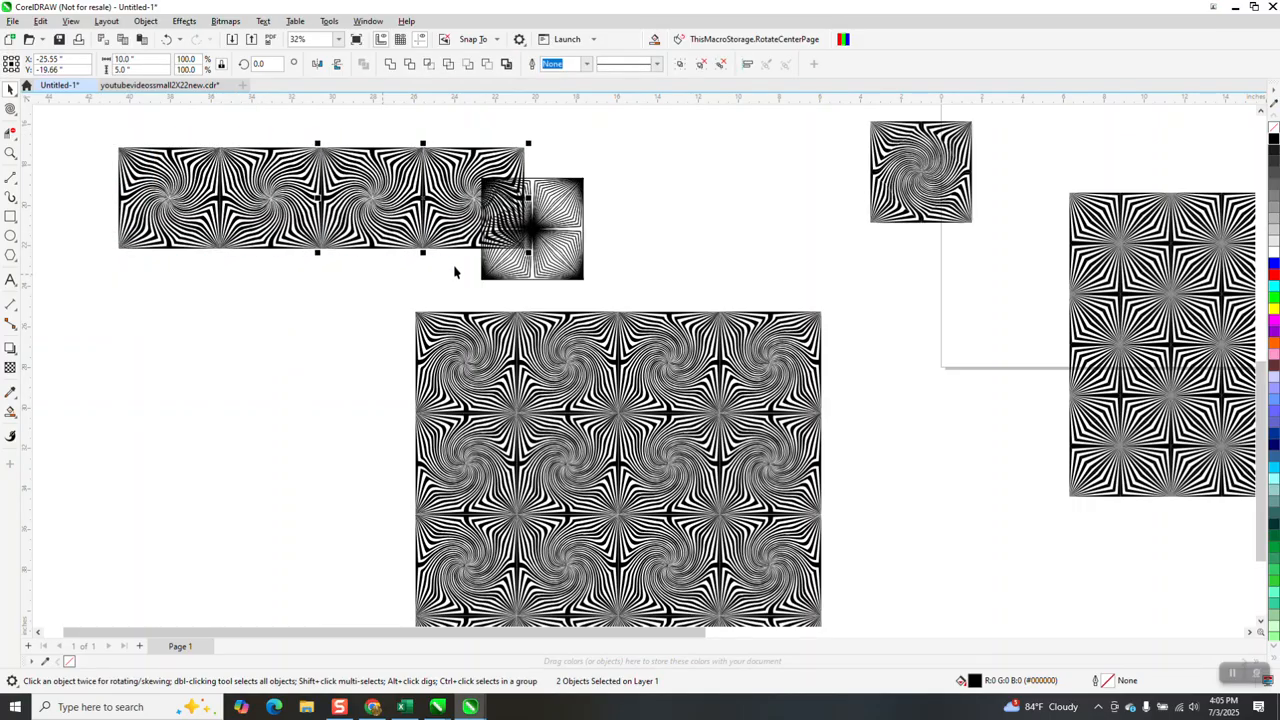
drag(563, 250, 745, 255)
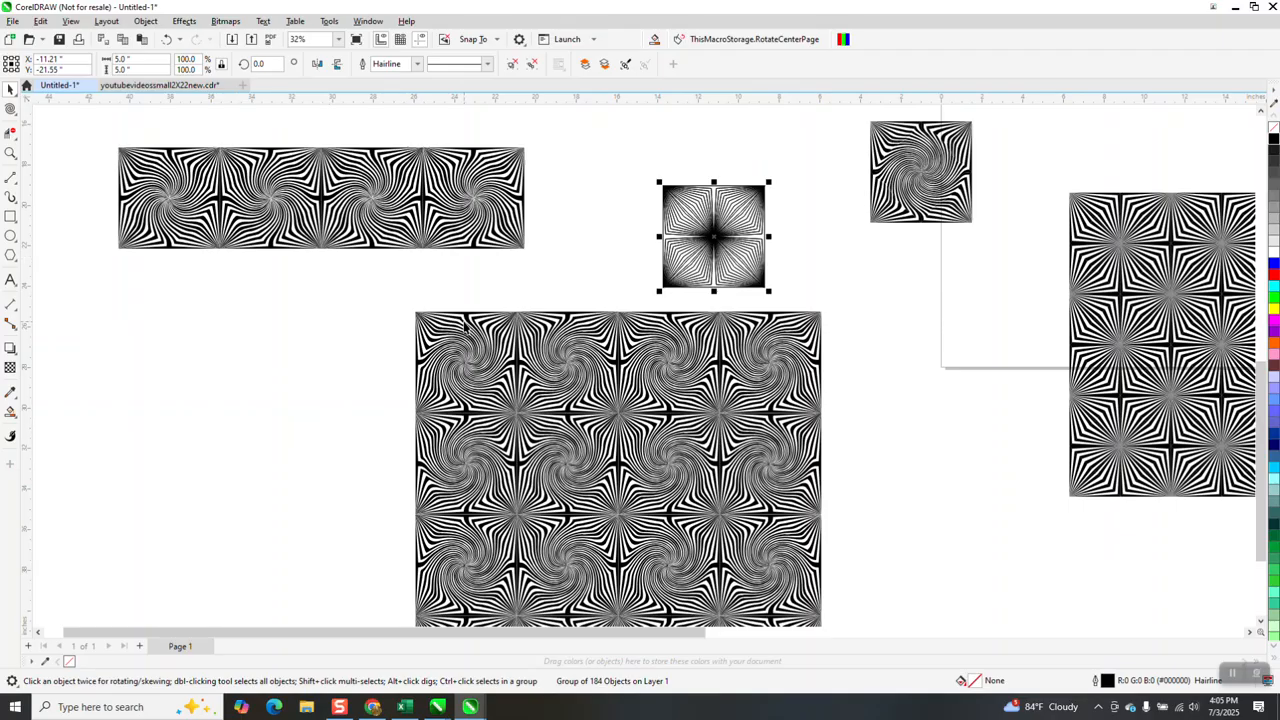
Move the four-tile row up and left into empty space and group its tiles
scroll(464, 316, down, 1)
drag(200, 171, 536, 288)
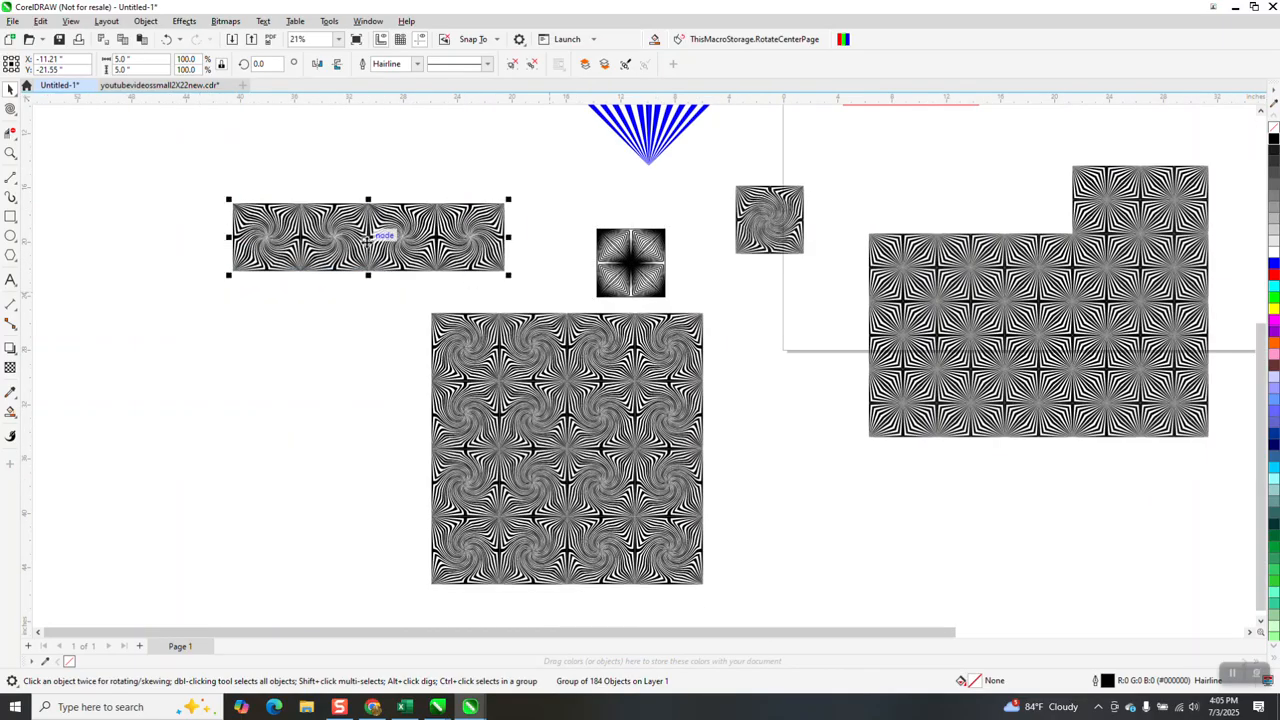
drag(376, 237, 221, 150)
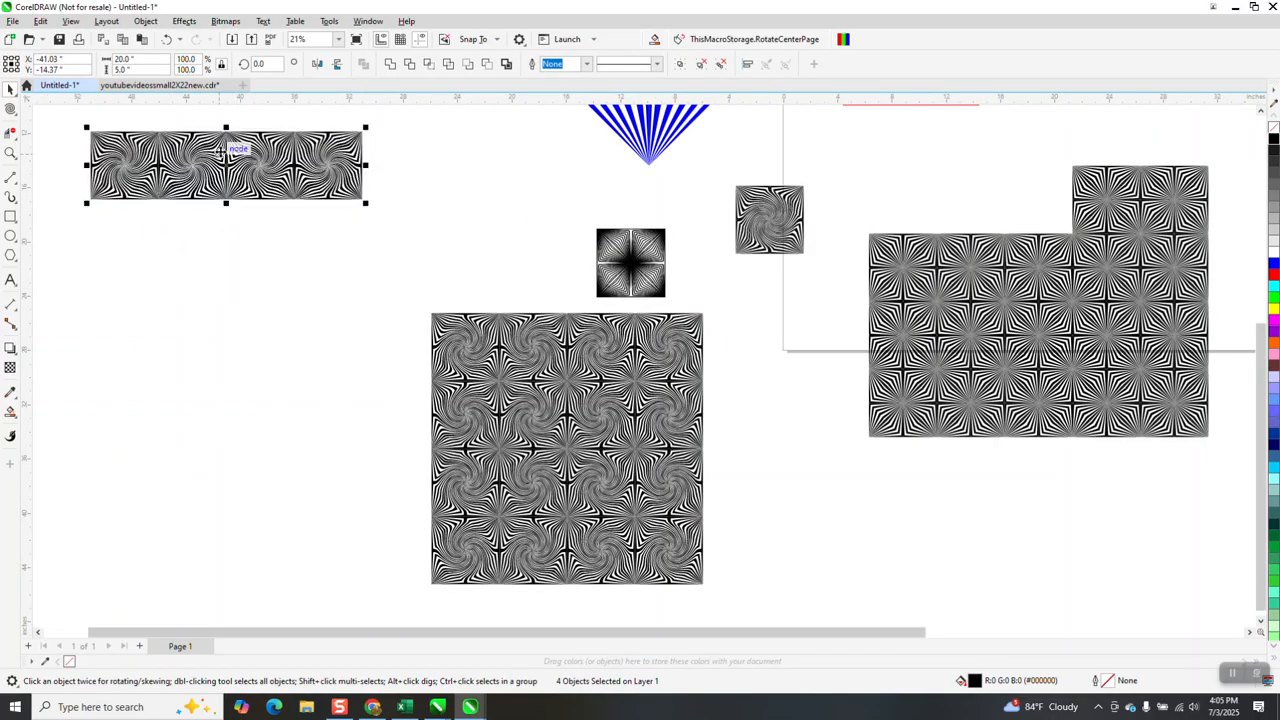
key(ctrl+g)
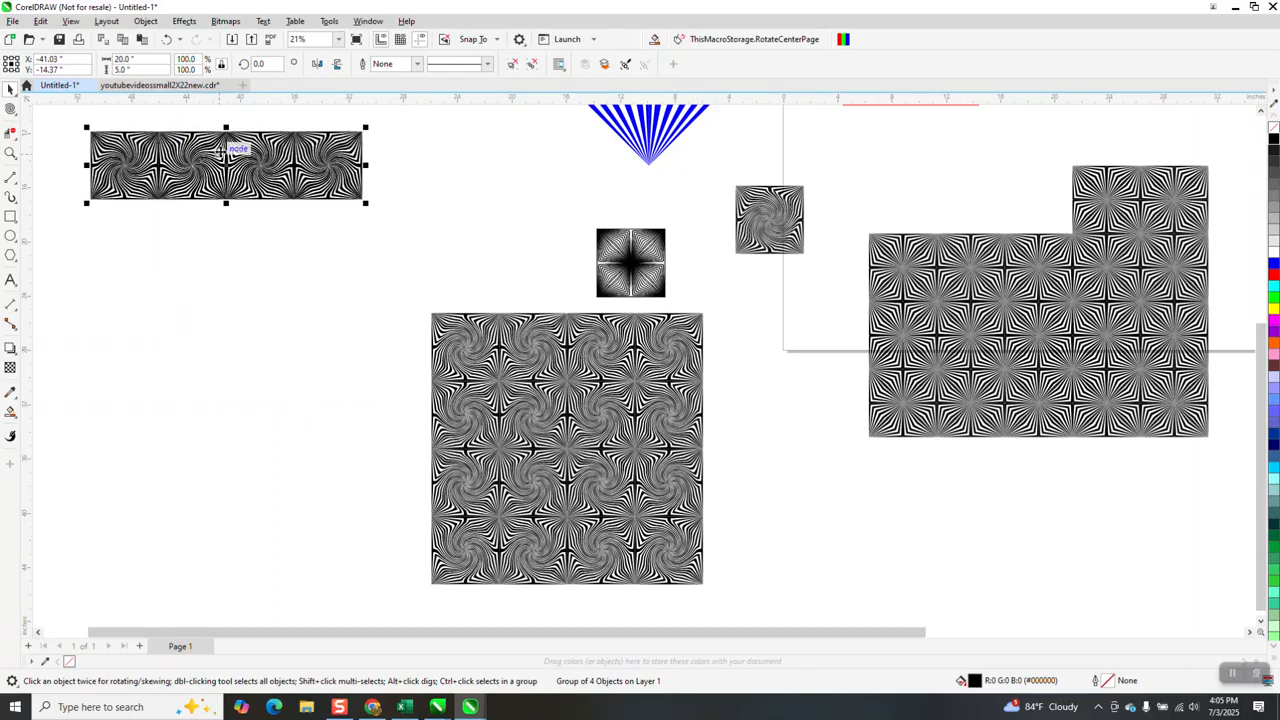
Duplicate the grouped row 5 inches down, directly below the original, and mirror the copy vertically
key(ctrl+d)
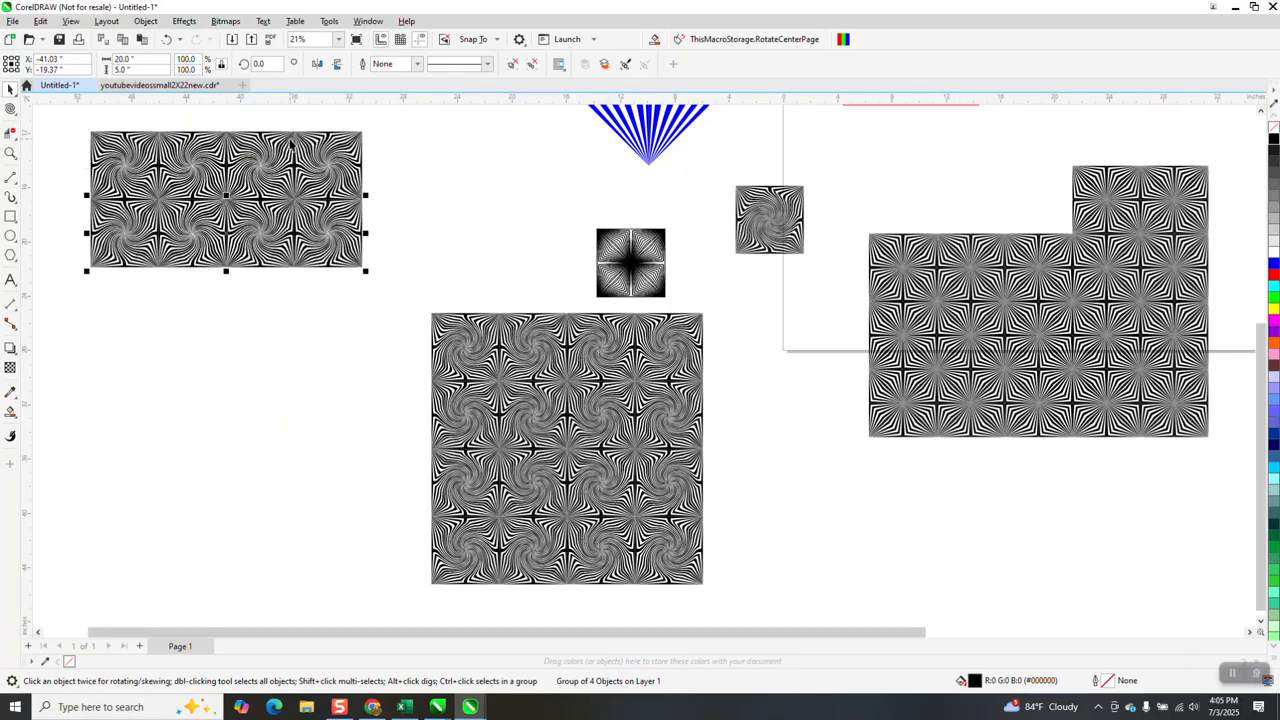
click(340, 63)
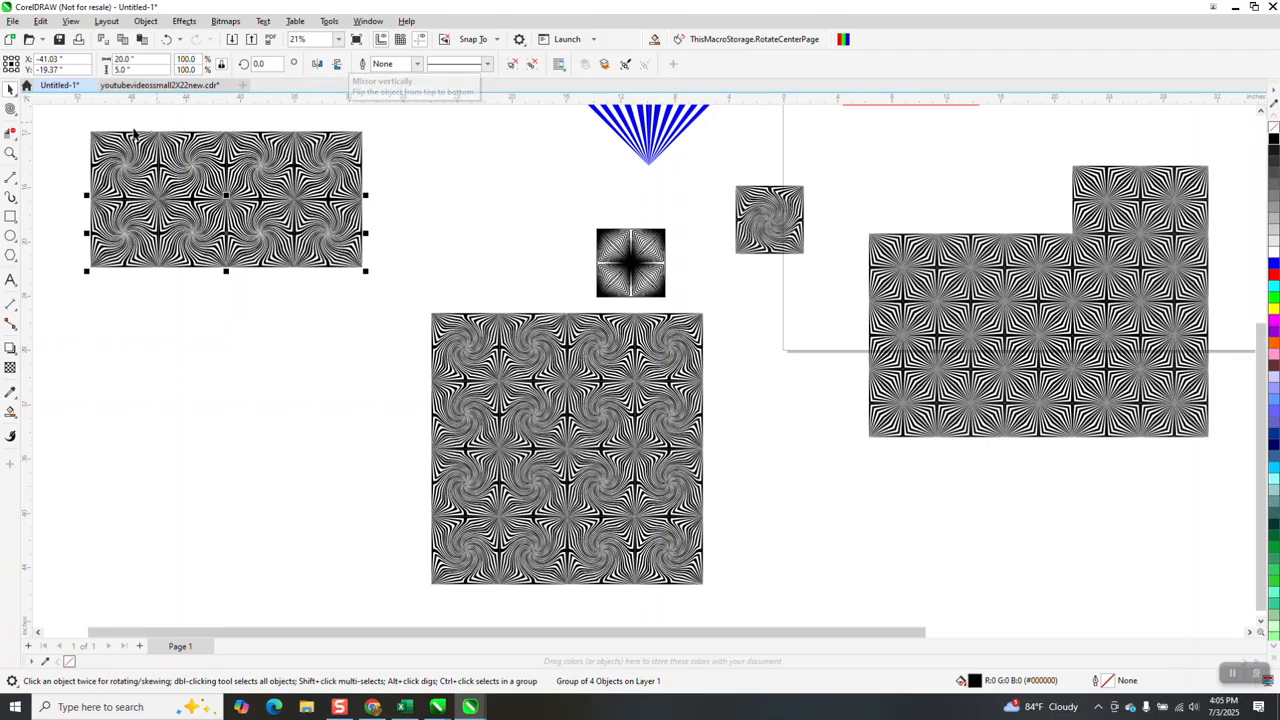
Duplicate both rows together 10 inches down to complete a four-by-four tile pattern, and clear the selection
drag(66, 122, 438, 293)
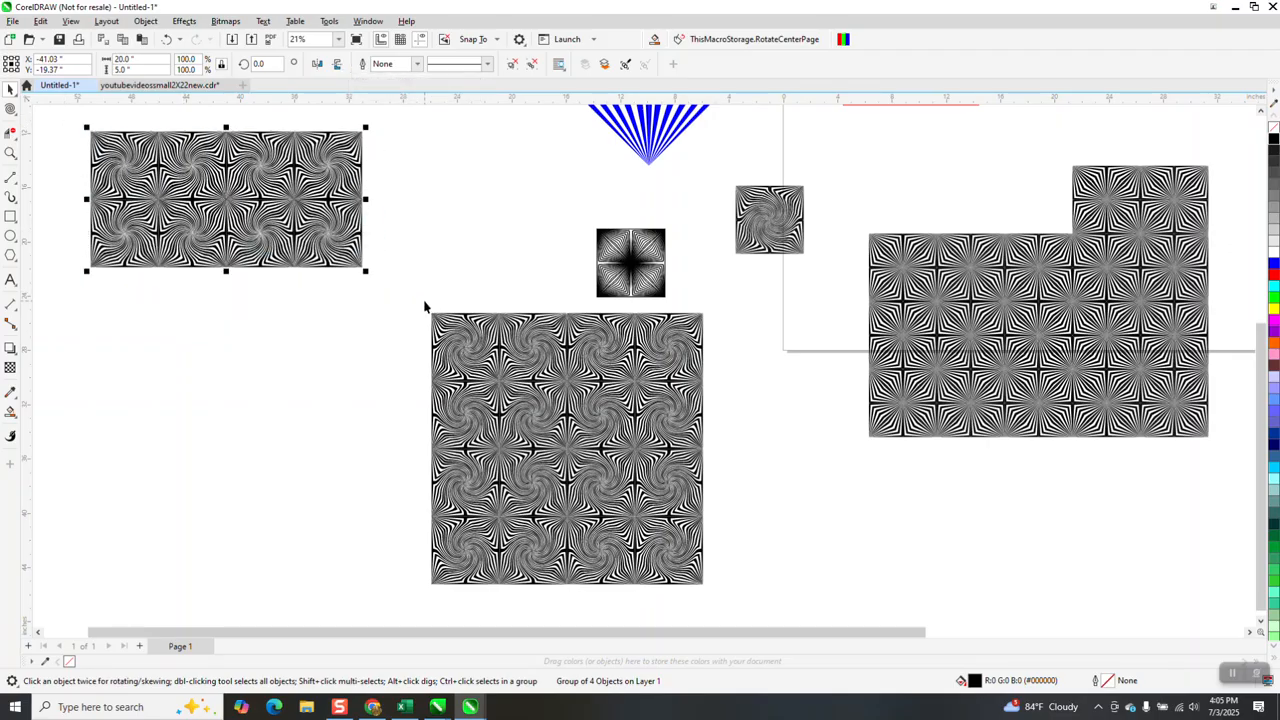
key(plus)
key(Down)
key(Down)
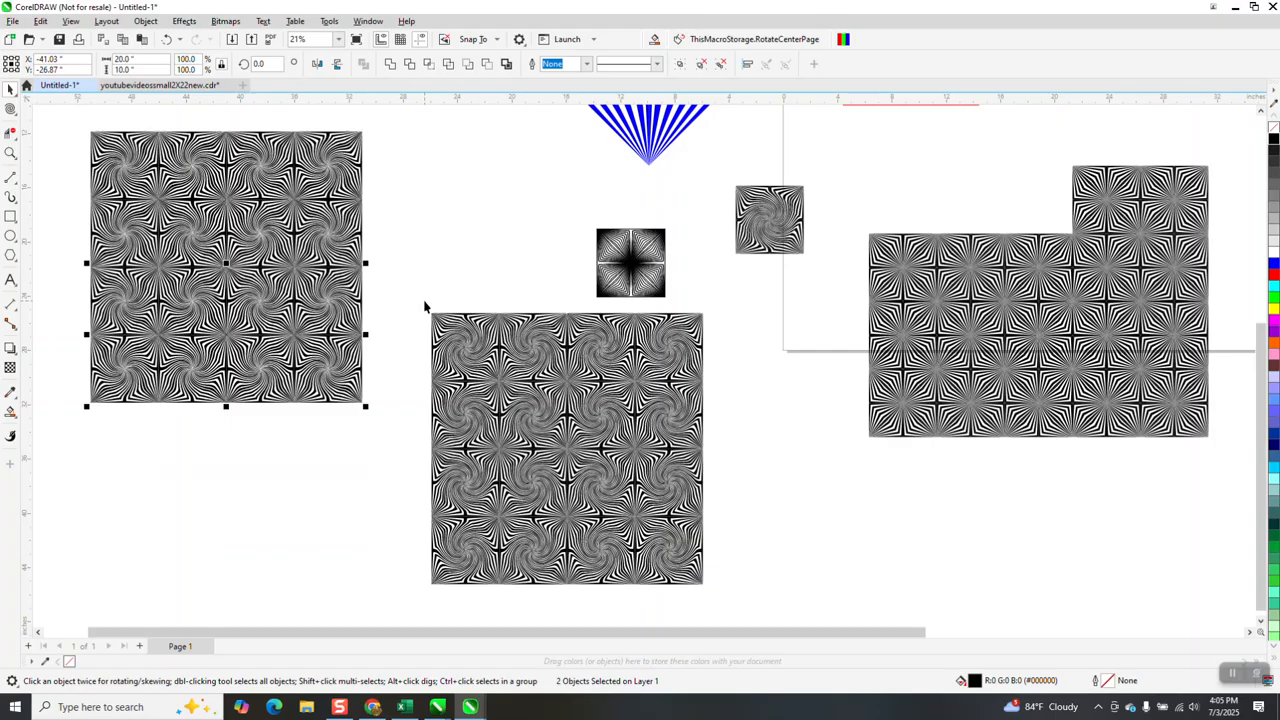
click(386, 276)
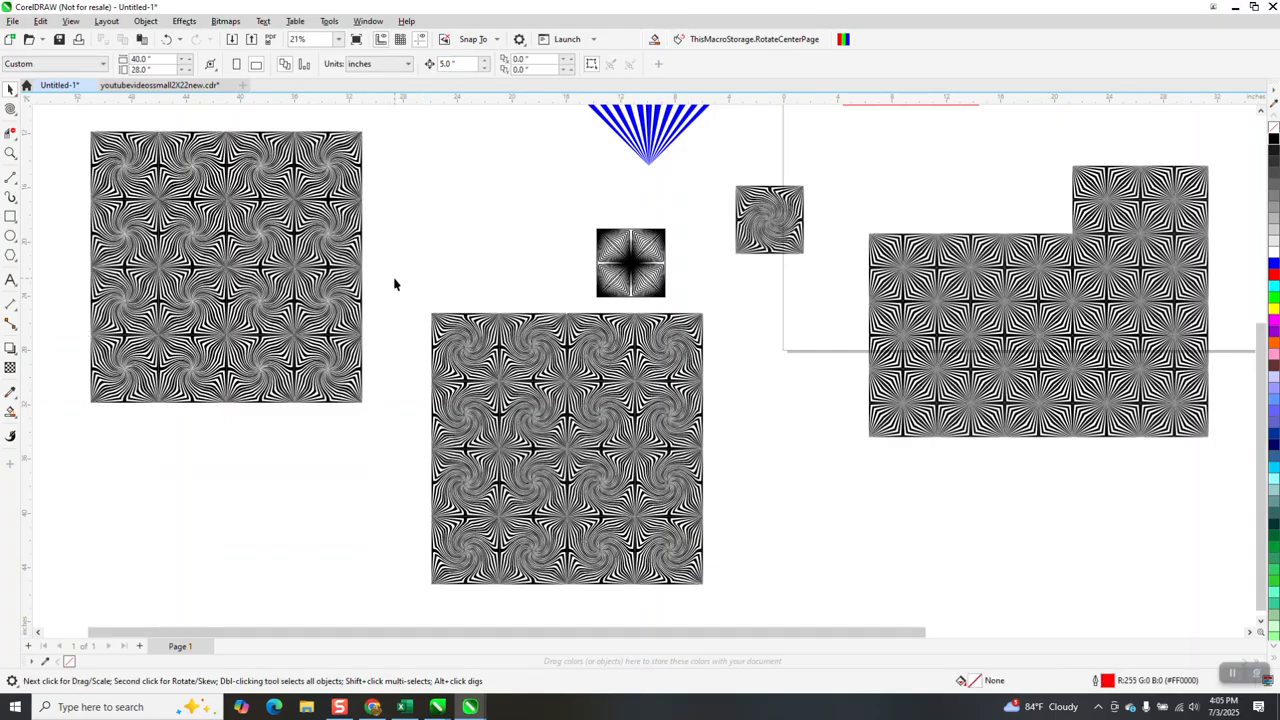
Examine the tile seams and twirled stripes of the new pattern close up and compare them with the earlier twirled pattern
click(11, 153)
click(327, 261)
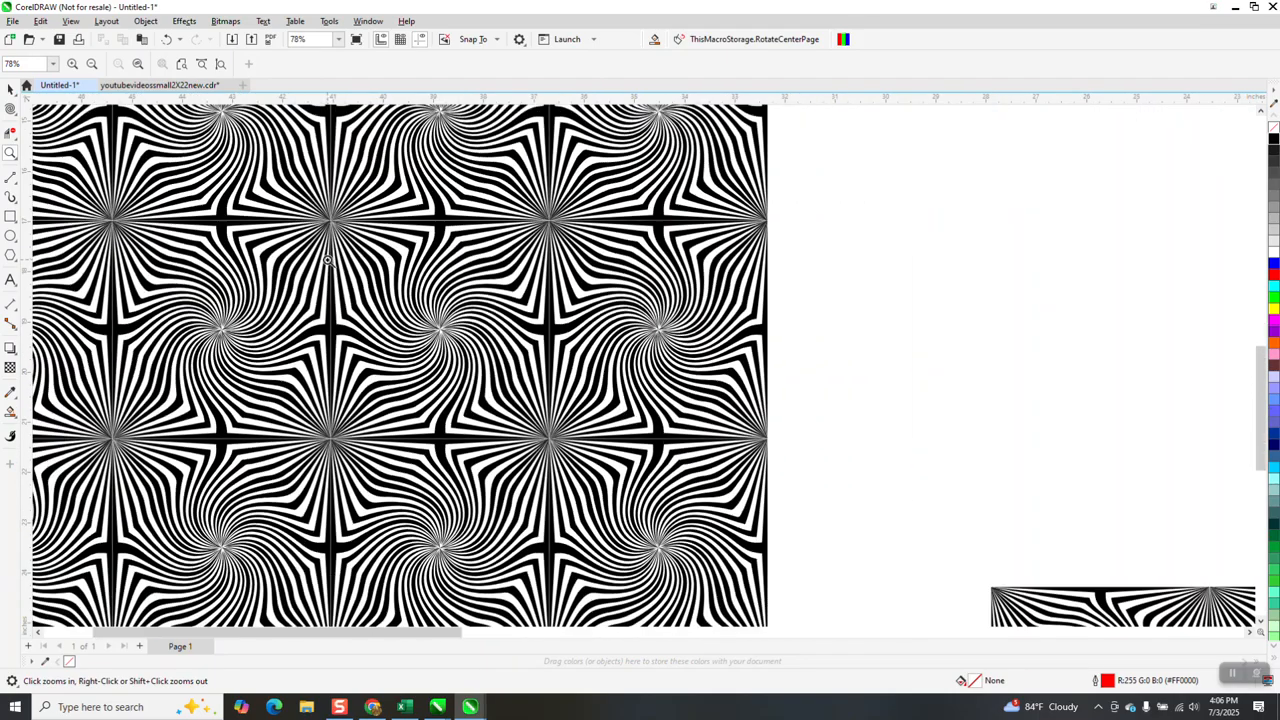
scroll(328, 261, down, 1)
drag(350, 222, 417, 259)
scroll(700, 326, down, 1)
scroll(700, 326, down, 3)
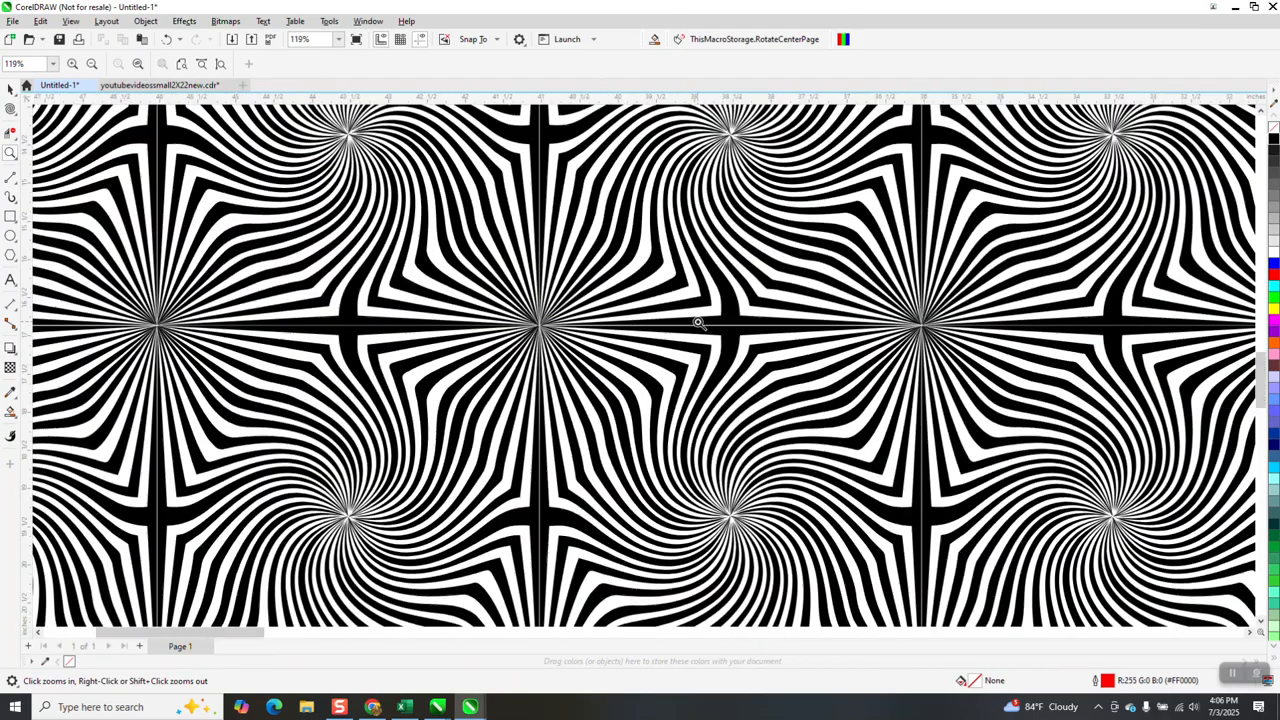
scroll(359, 335, down, 2)
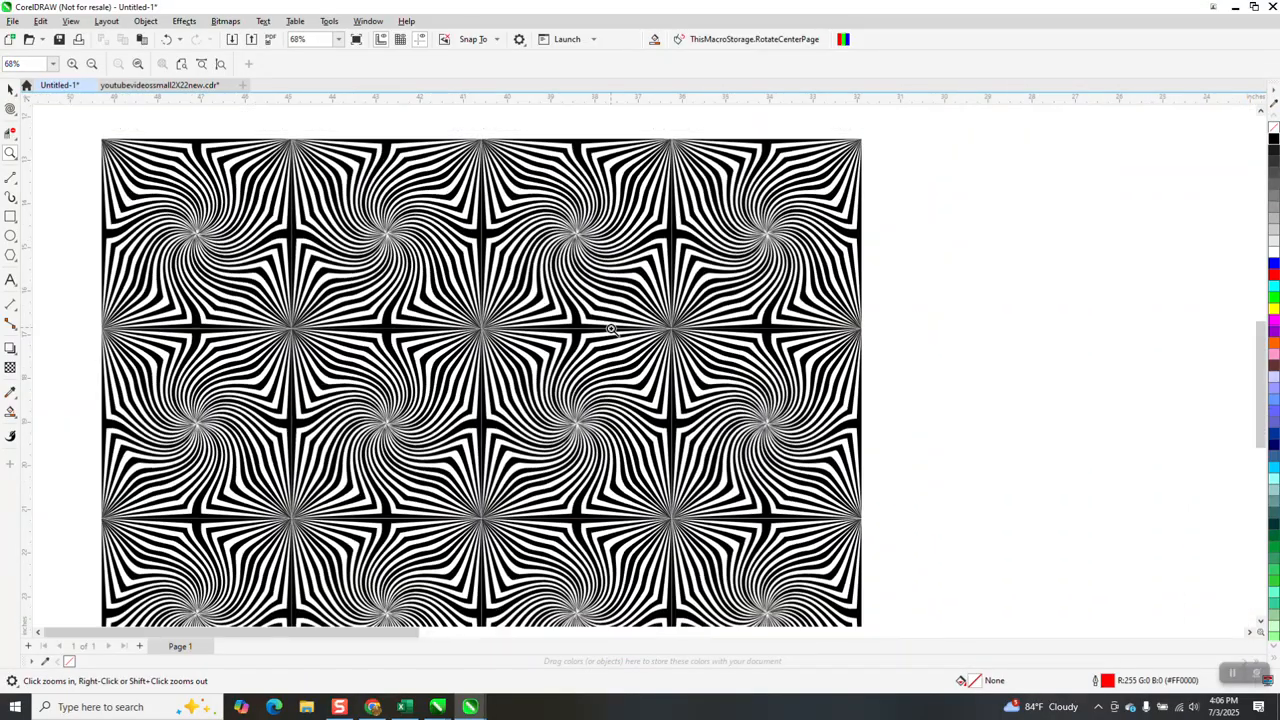
scroll(581, 302, down, 1)
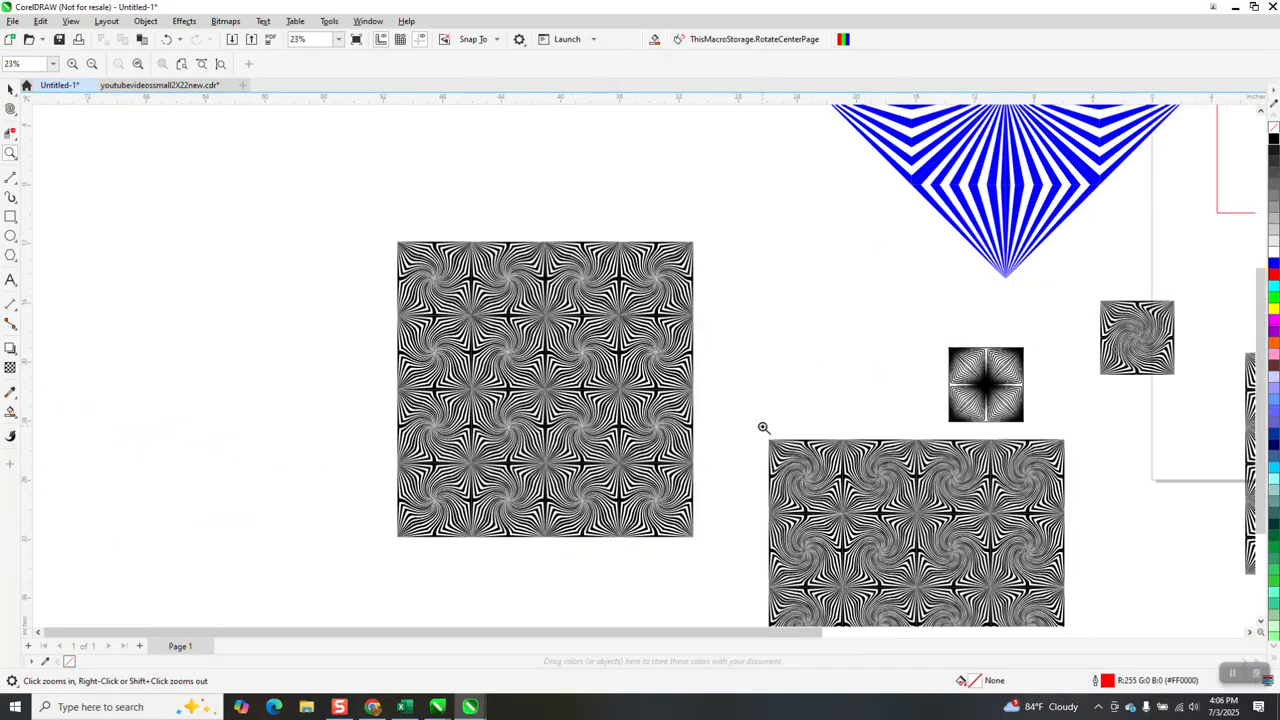
scroll(968, 568, up, 2)
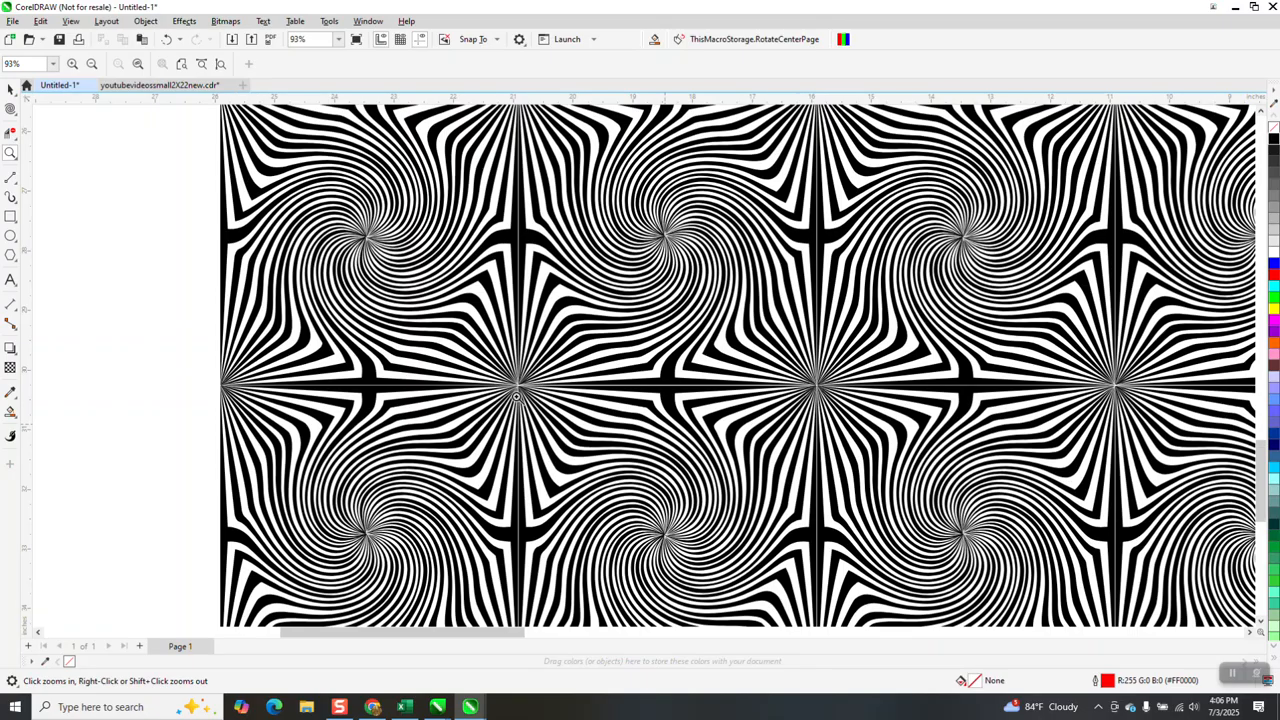
scroll(475, 382, down, 2)
scroll(475, 382, down, 2)
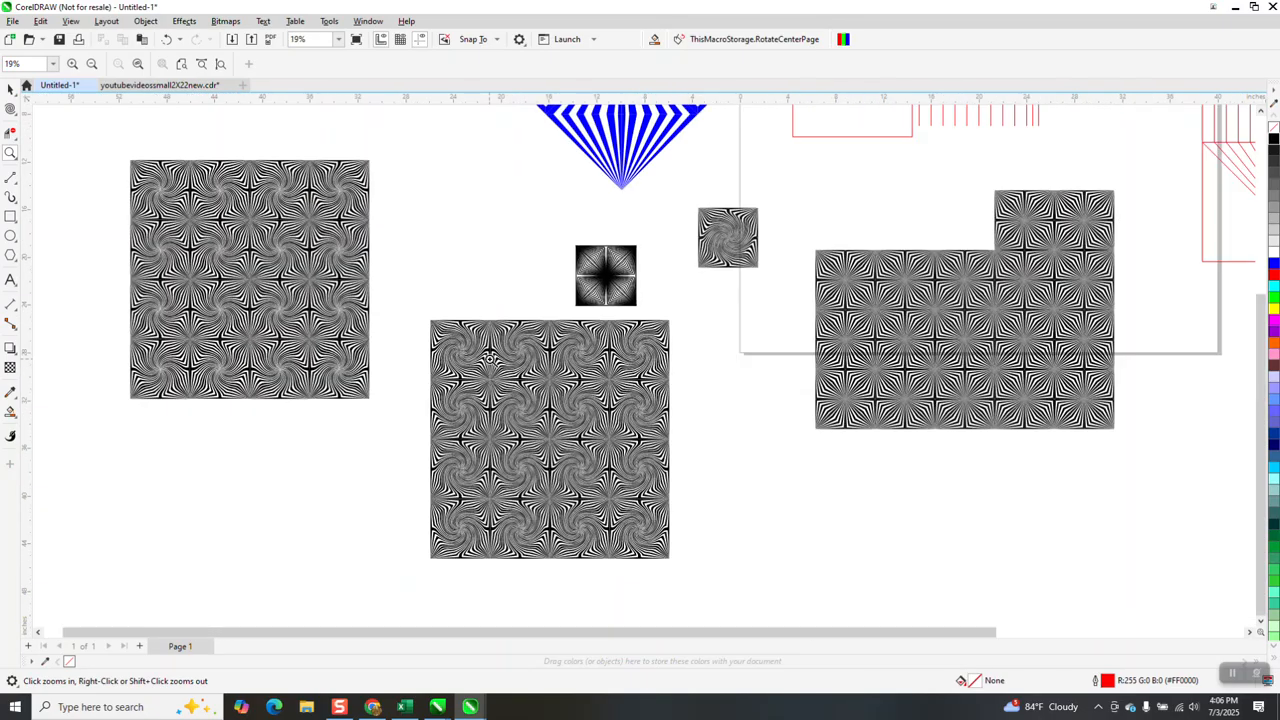